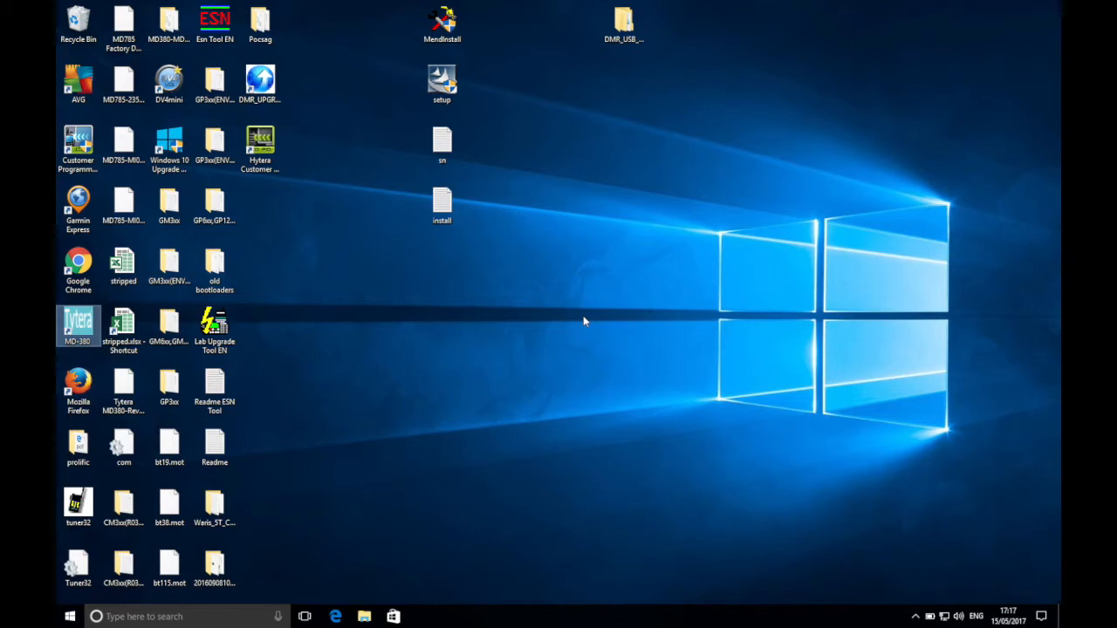
Open the MD-380 programming software and enter the operator's callsign as radio name and the radio ID in General Setting.
{"action": "double_click", "coordinate": [78, 329]}
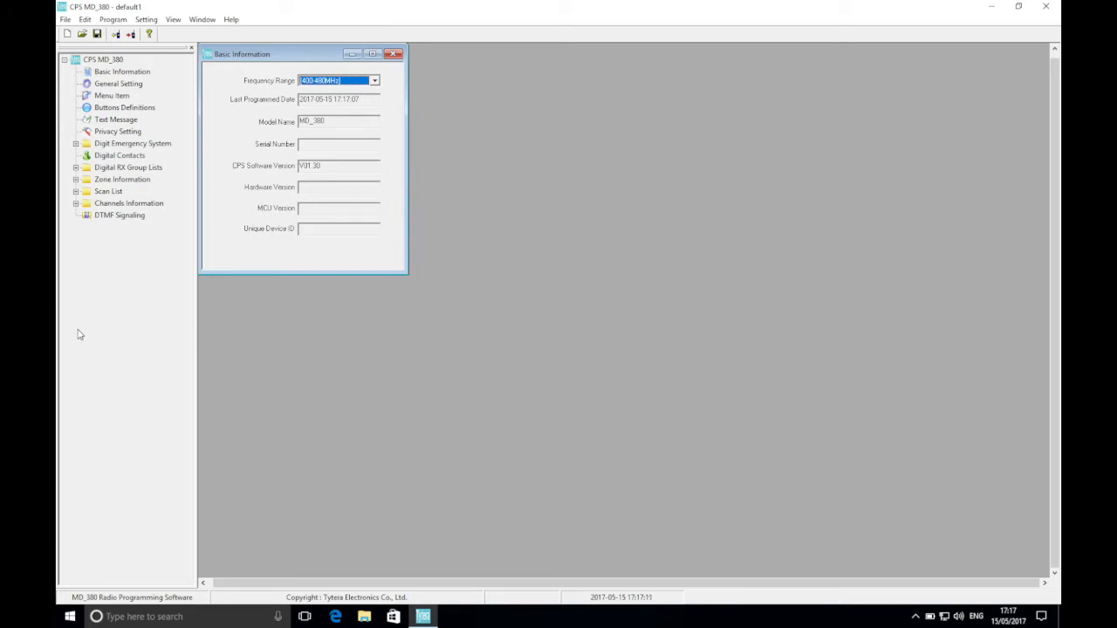
{"action": "double_click", "coordinate": [107, 87]}
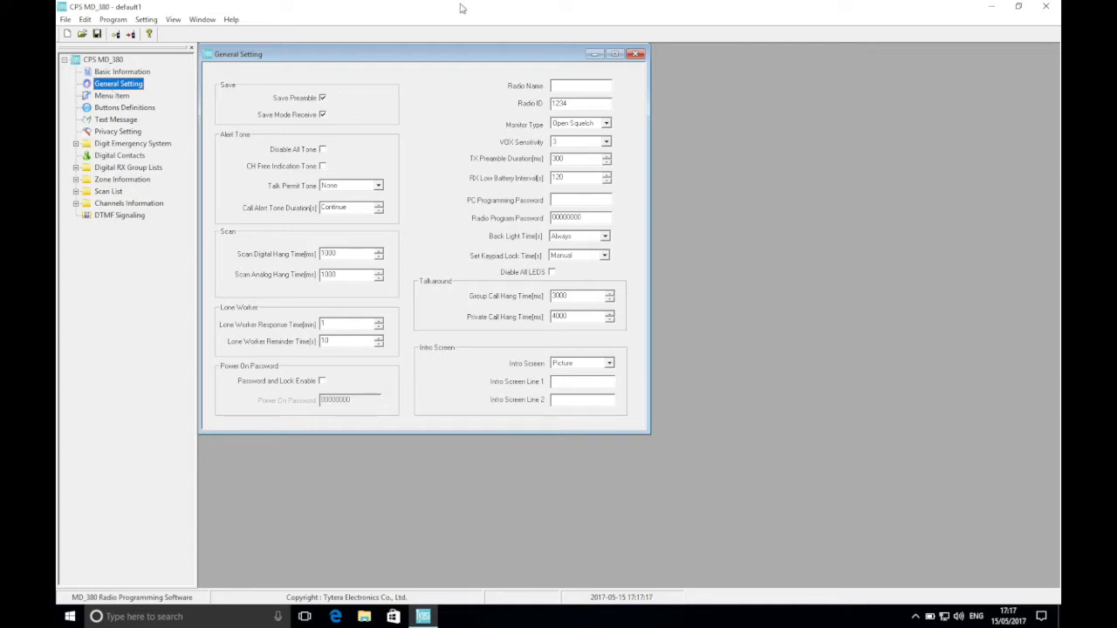
{"action": "left_click", "coordinate": [587, 84]}
{"action": "type", "text": "MI0HOZ"}
{"action": "key", "text": "Tab"}
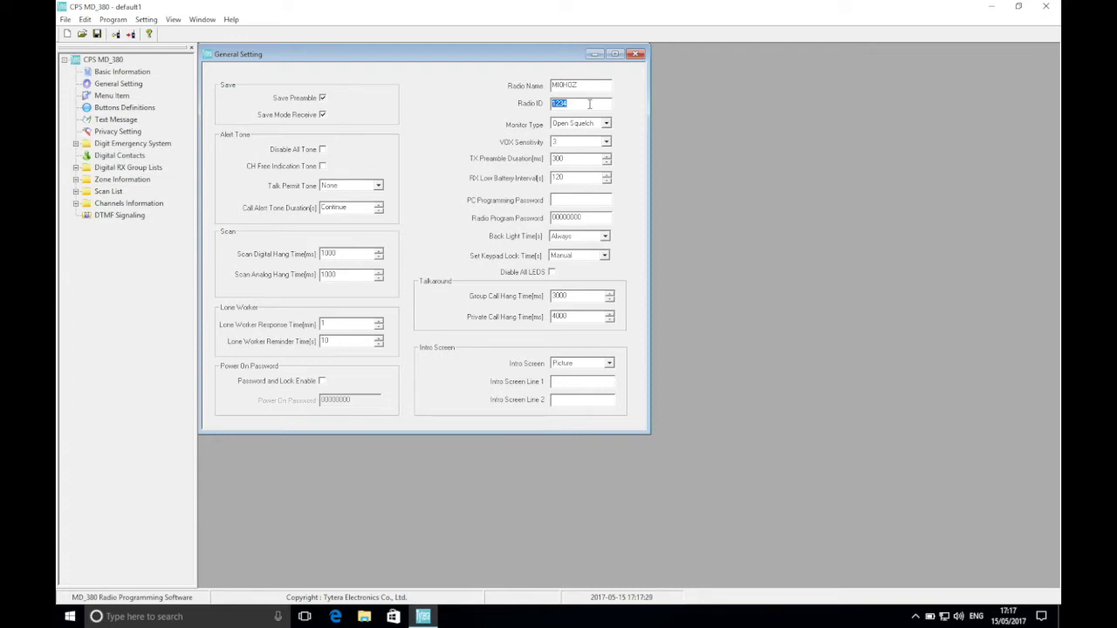
{"action": "type", "text": "123345"}
In Buttons Definitions, assign the short press of Side Button1 to High/Low Power and of Side Button2 to Scan On/Off.
{"action": "double_click", "coordinate": [144, 109]}
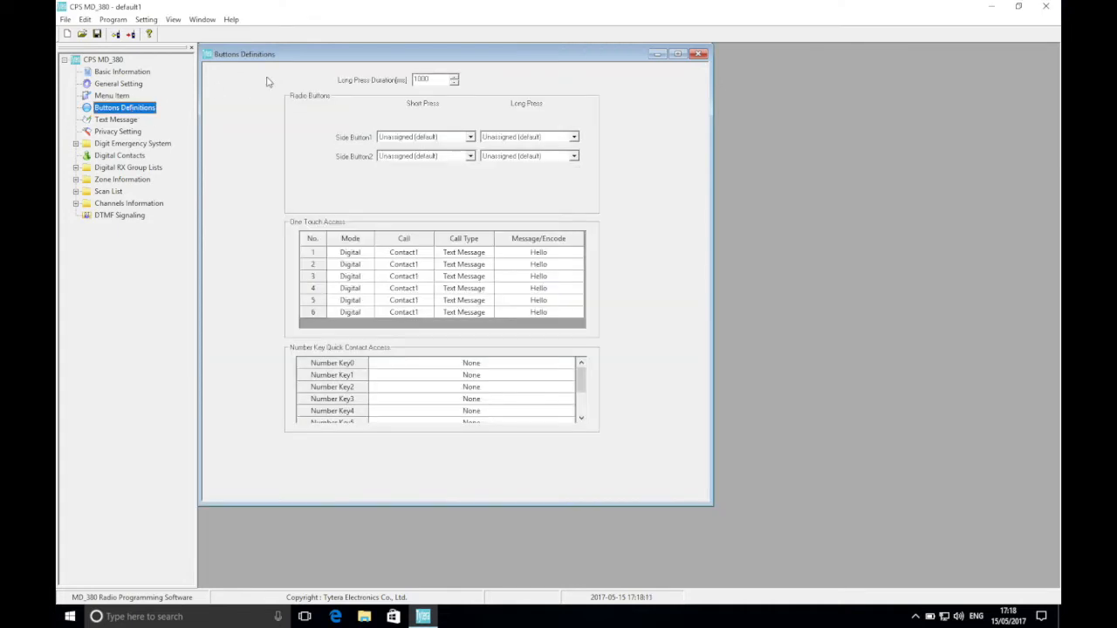
{"action": "left_click", "coordinate": [436, 138]}
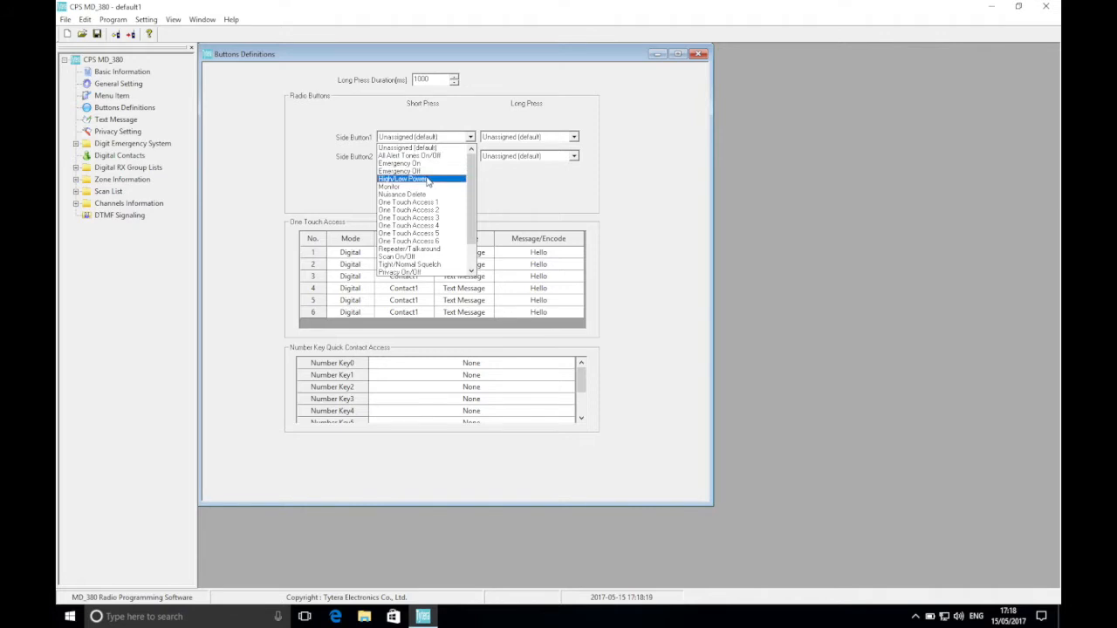
{"action": "left_click", "coordinate": [428, 179]}
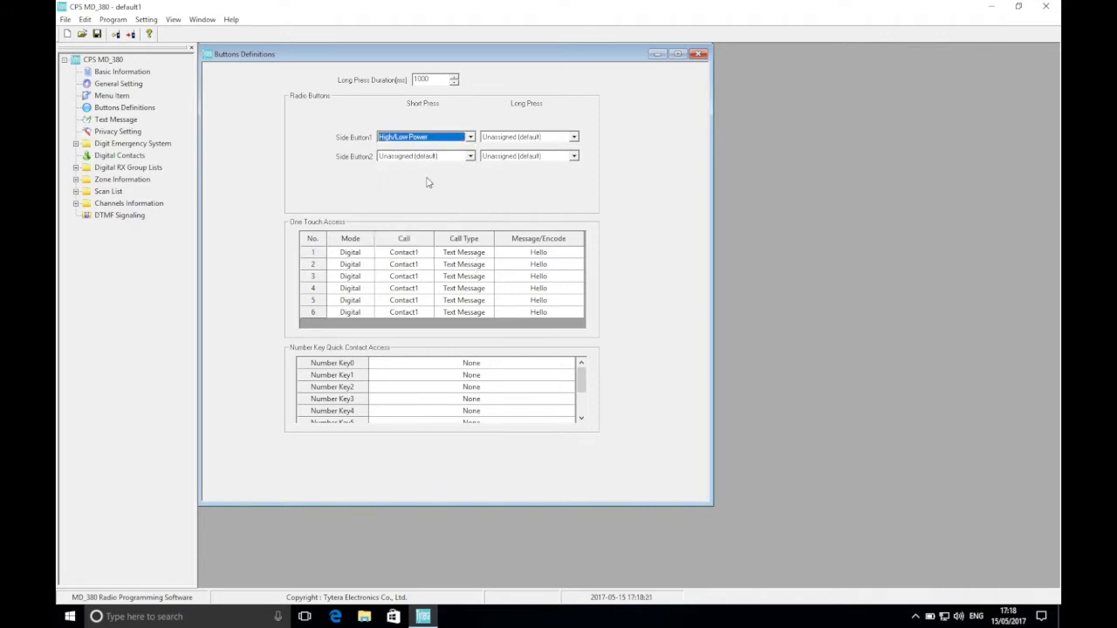
{"action": "left_click", "coordinate": [428, 157]}
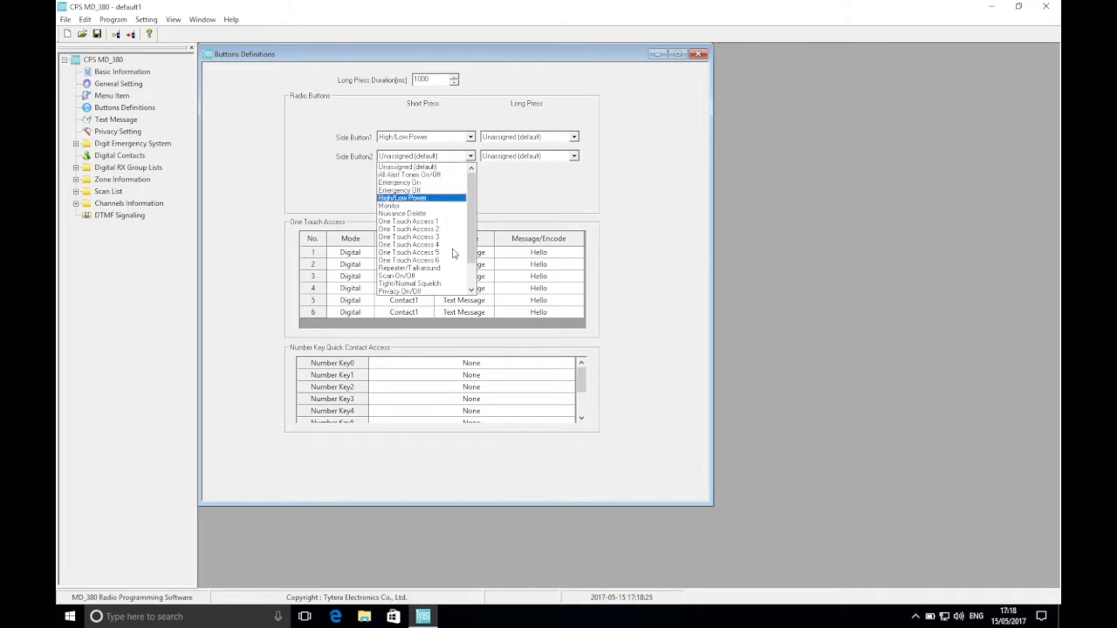
{"action": "left_click", "coordinate": [436, 277]}
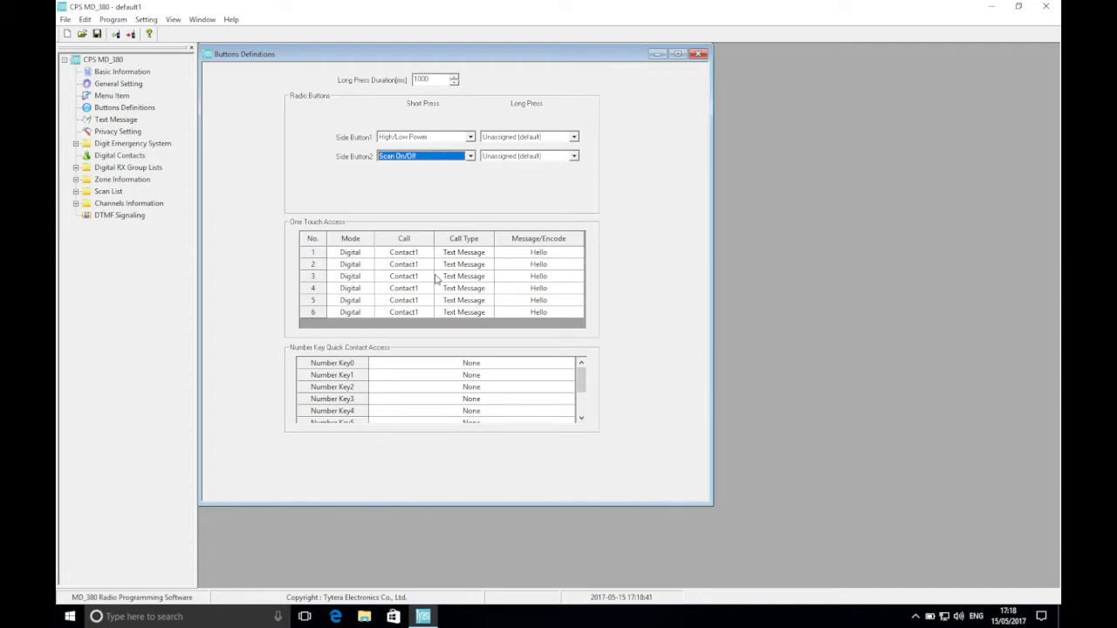
Open the Digital Contacts list and rename its first contact as TG 1.
{"action": "left_click", "coordinate": [115, 157]}
{"action": "double_click", "coordinate": [115, 159]}
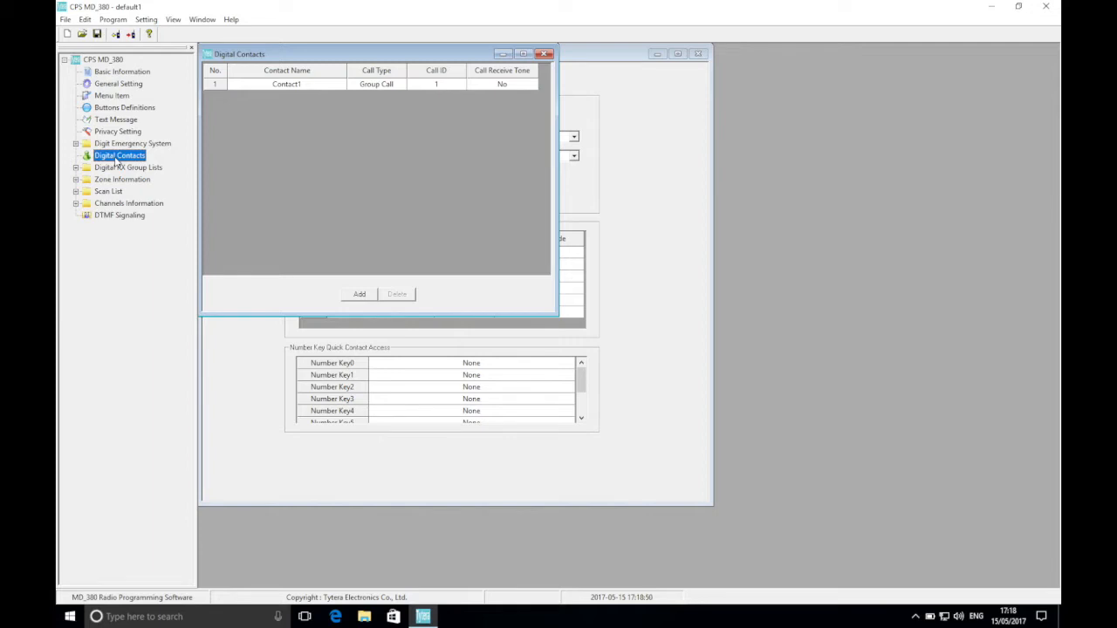
{"action": "double_click", "coordinate": [287, 84]}
{"action": "type", "text": "TG 1"}
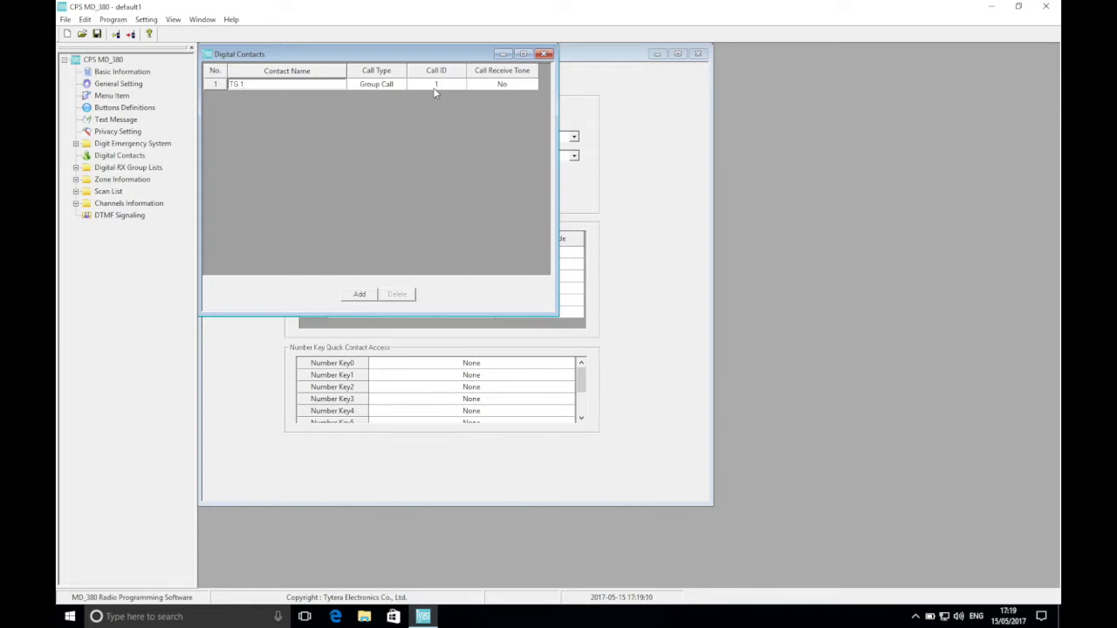
Add a second digital contact and name it TG 2.
{"action": "left_click", "coordinate": [360, 295]}
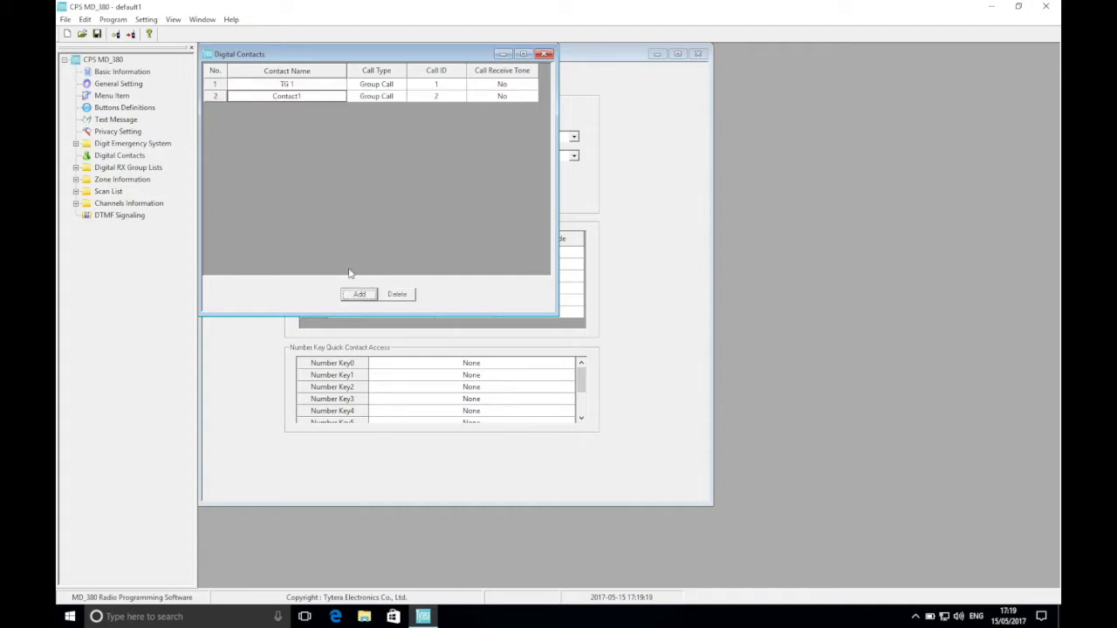
{"action": "left_click", "coordinate": [302, 97]}
{"action": "type", "text": "TG 2"}
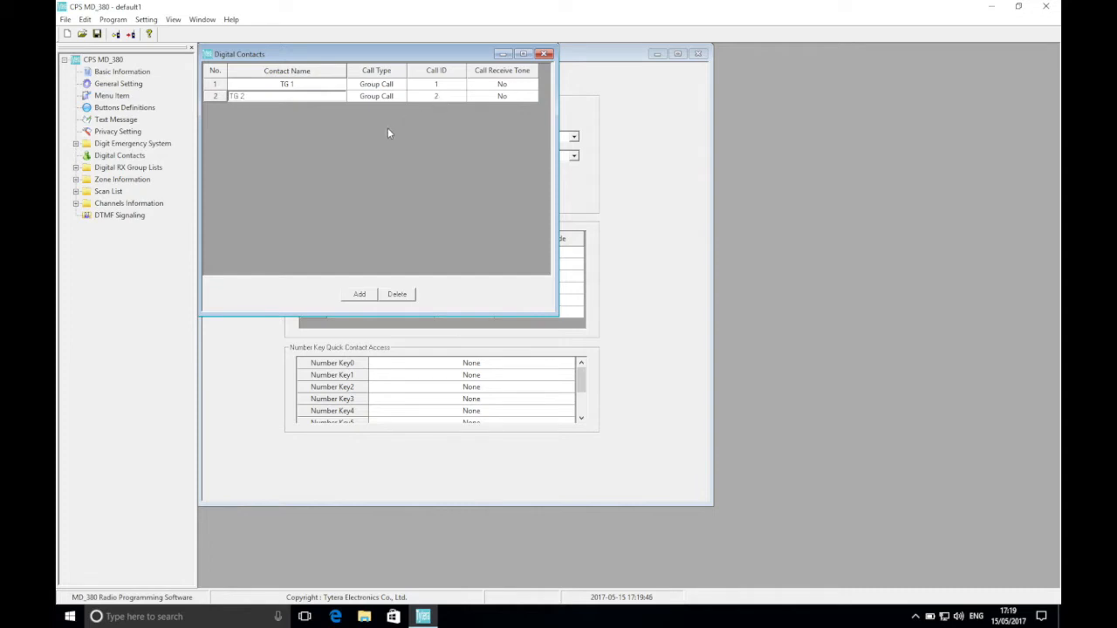
Add a digital contact named TG 8 with call ID 8.
{"action": "left_click", "coordinate": [358, 295]}
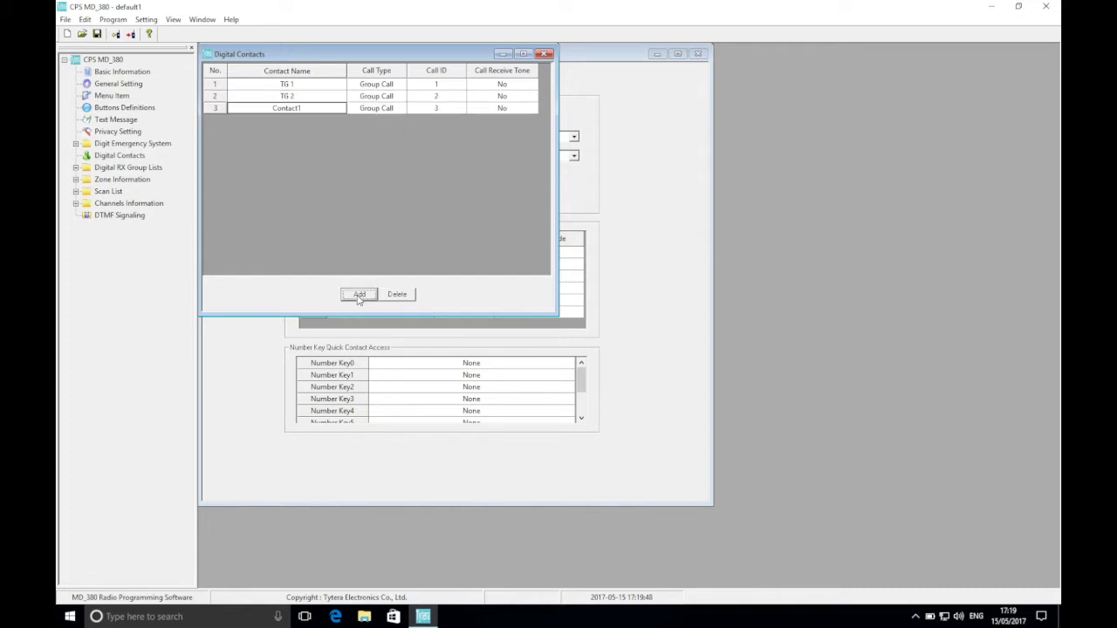
{"action": "left_click", "coordinate": [296, 106]}
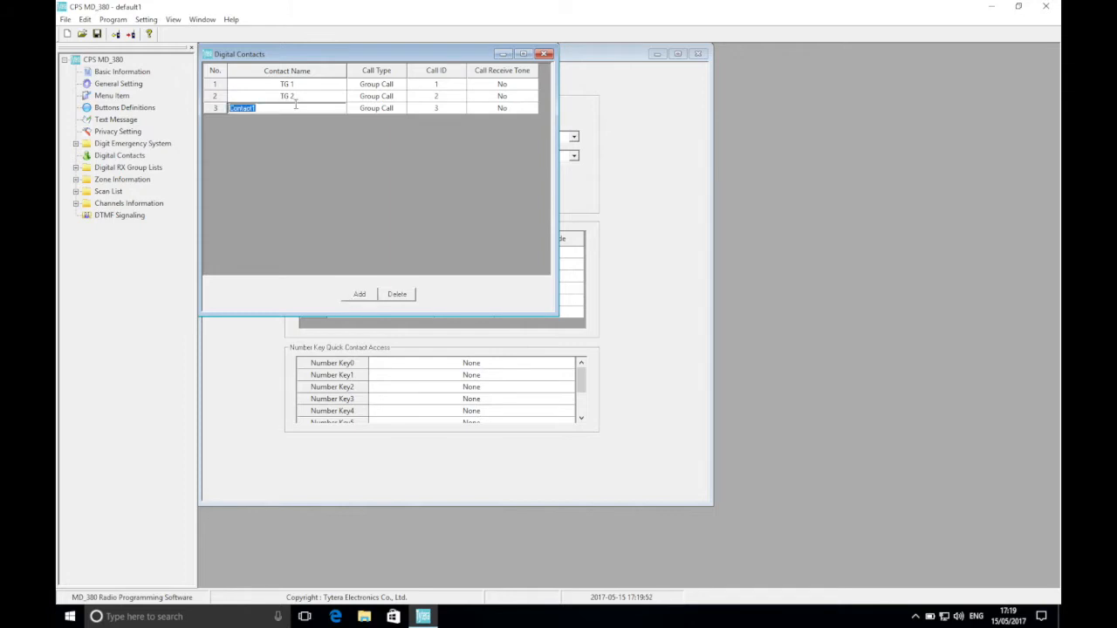
{"action": "type", "text": "TG 8"}
{"action": "left_click", "coordinate": [453, 108]}
{"action": "type", "text": "8"}
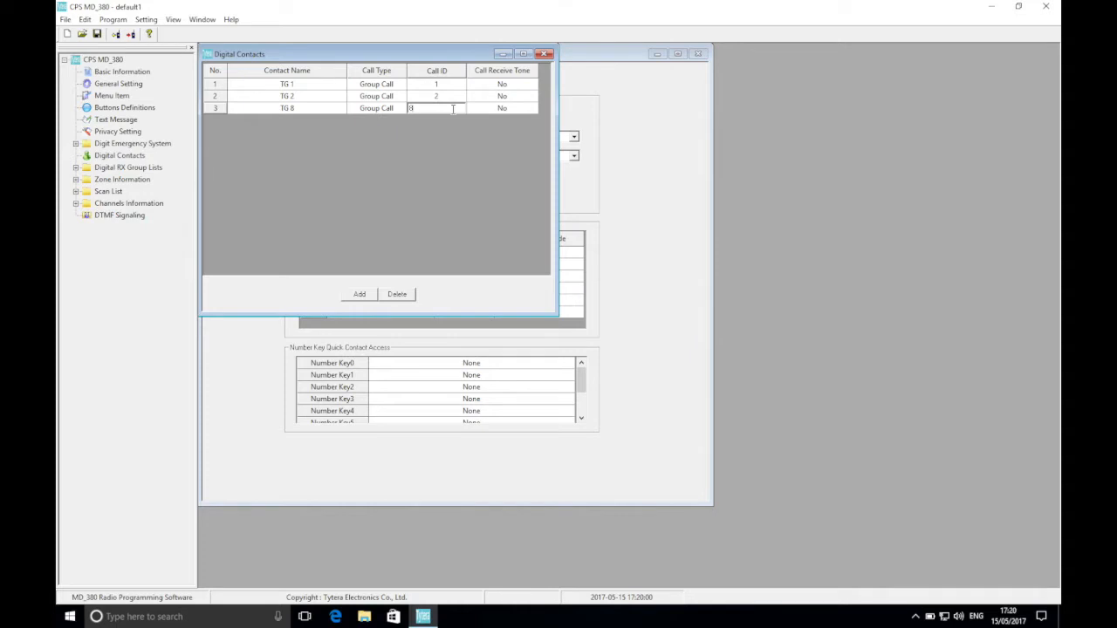
Add a digital contact named TG 9 with call ID 9.
{"action": "left_click", "coordinate": [362, 295]}
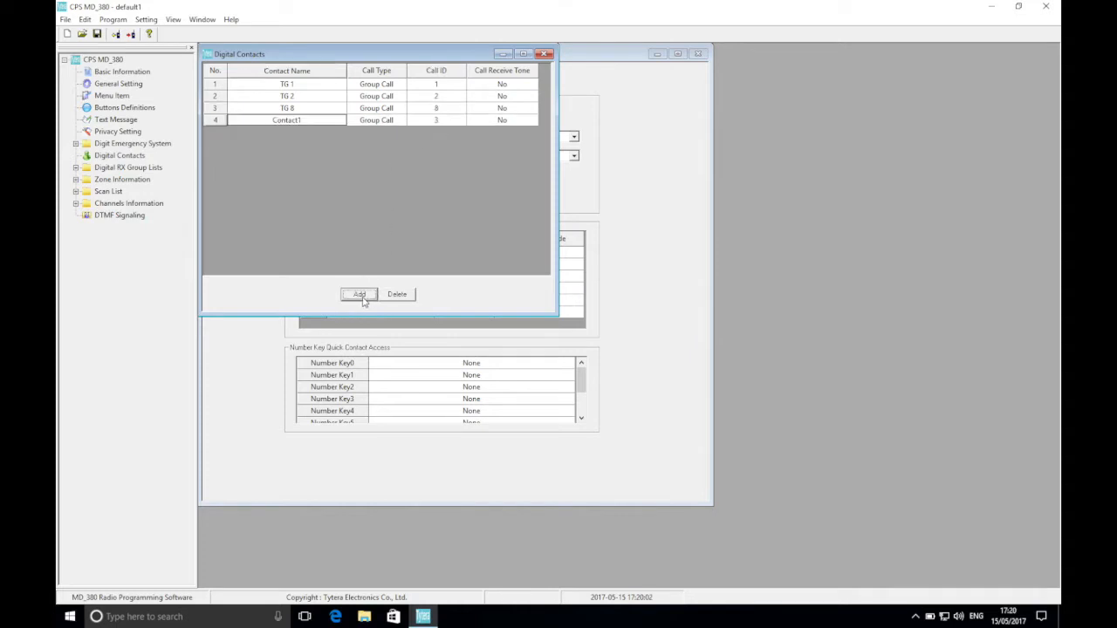
{"action": "left_click", "coordinate": [310, 120]}
{"action": "type", "text": "TG 9"}
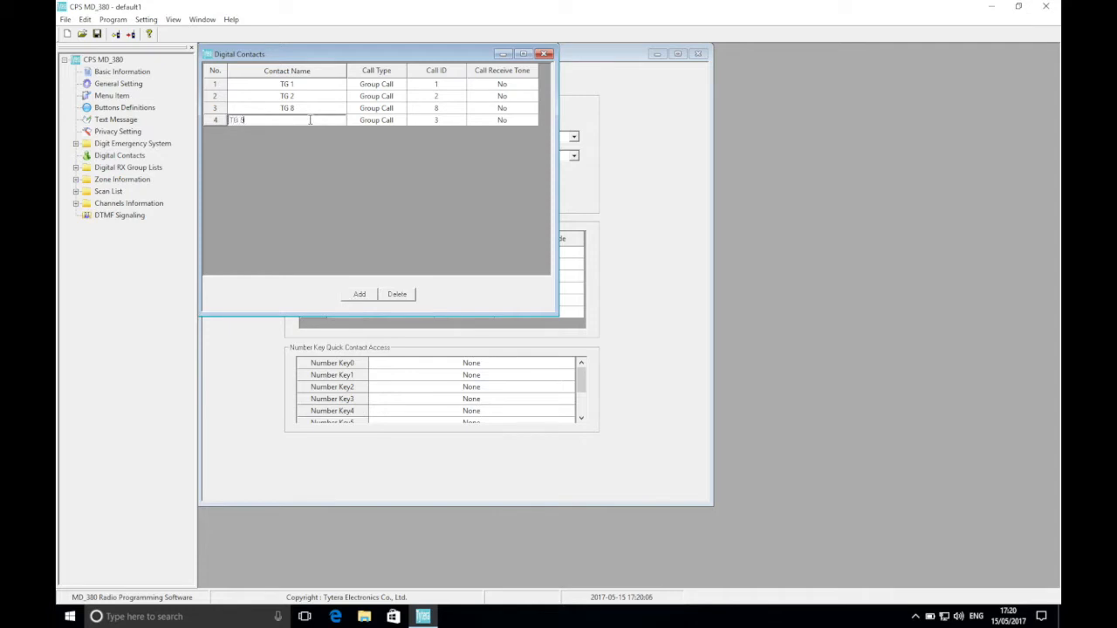
{"action": "left_click", "coordinate": [446, 123]}
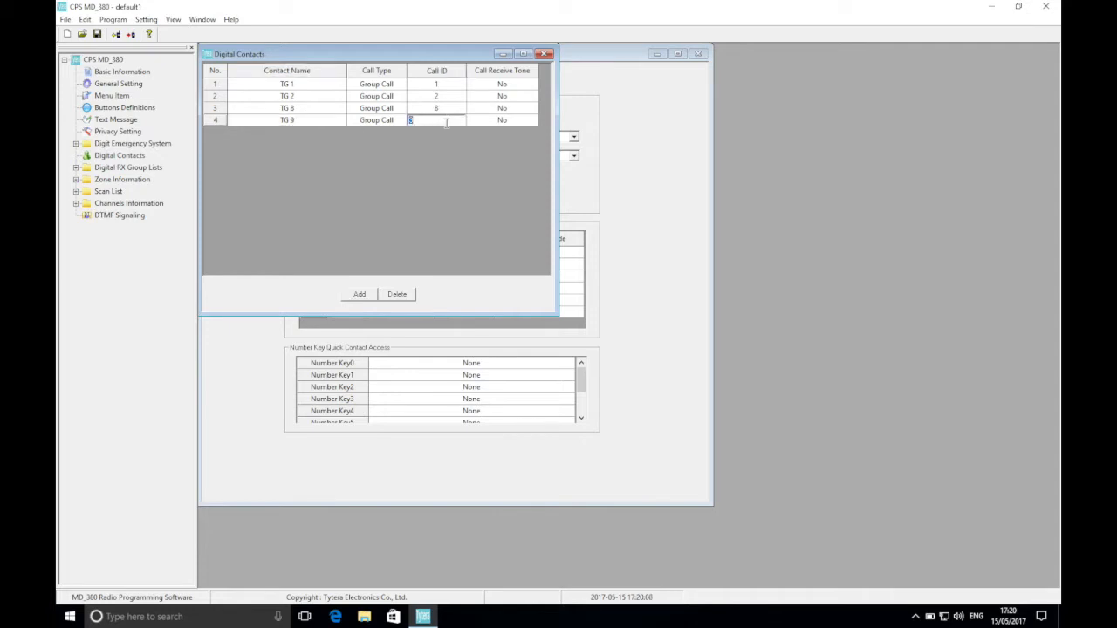
{"action": "type", "text": "9"}
Add a digital contact named TG 13 with call ID 13.
{"action": "left_click", "coordinate": [359, 294]}
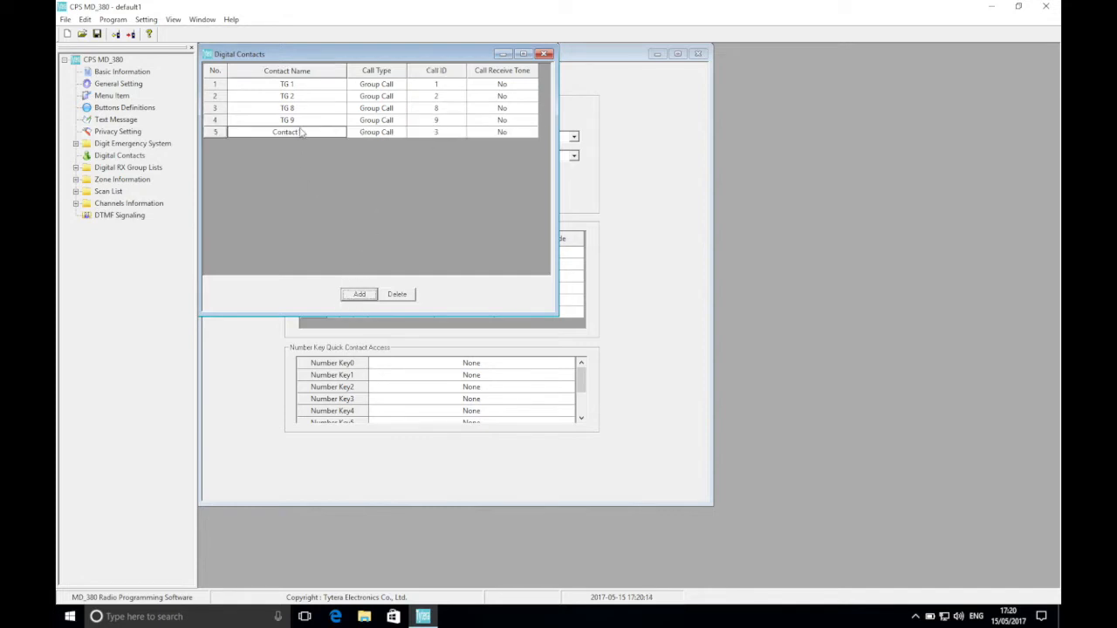
{"action": "left_click", "coordinate": [300, 131]}
{"action": "type", "text": "TG 1"}
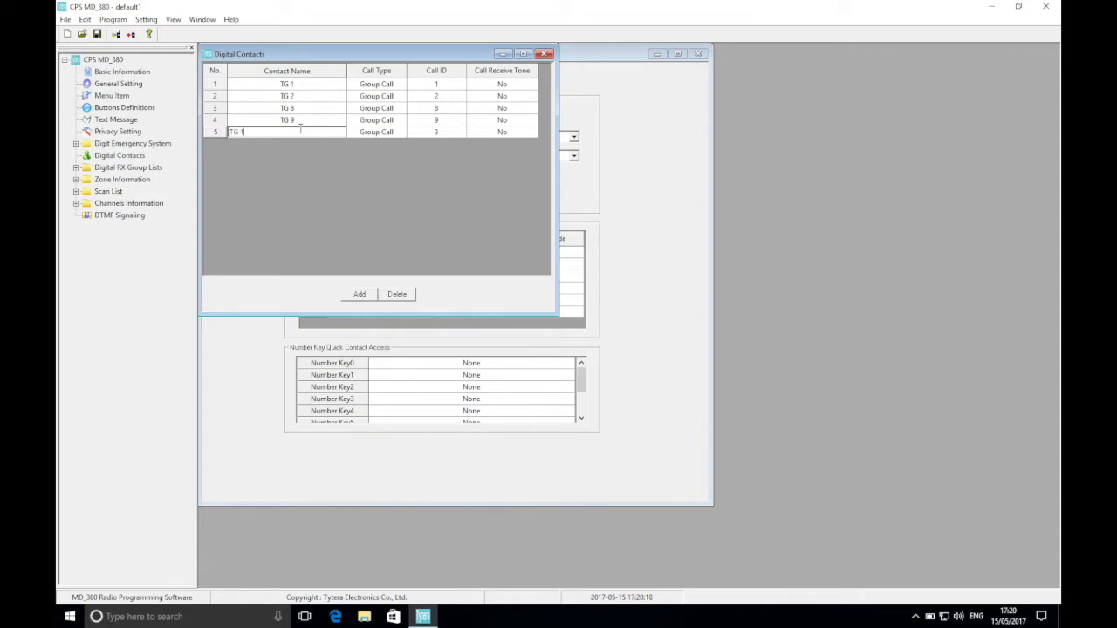
{"action": "type", "text": "3"}
{"action": "left_click", "coordinate": [428, 132]}
{"action": "type", "text": "1"}
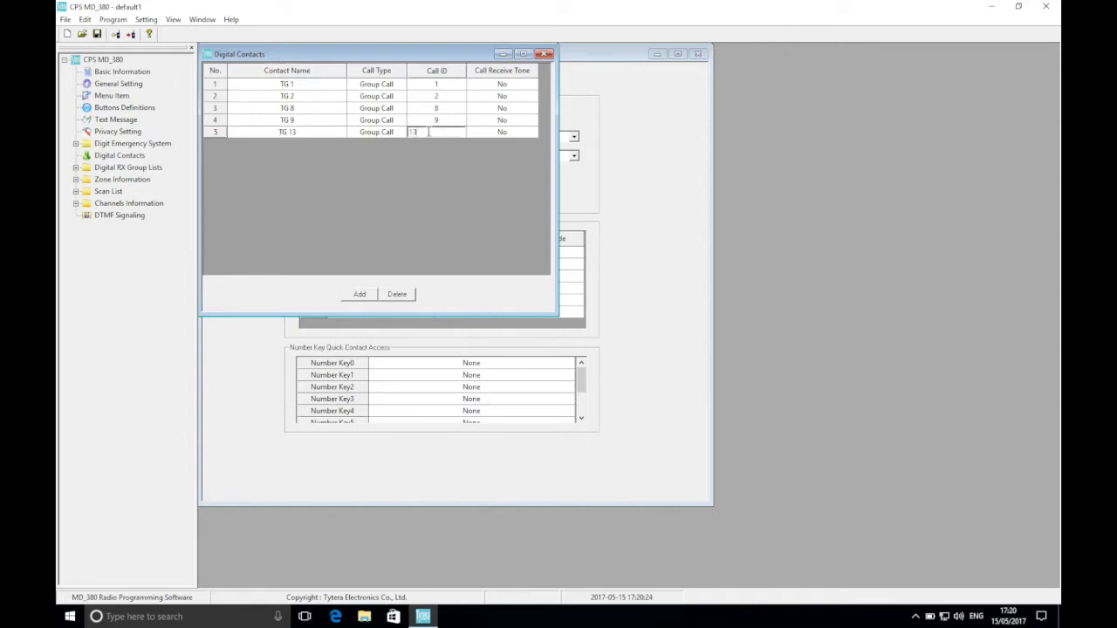
Add a digital contact named TG 80 with call ID 80.
{"action": "left_click", "coordinate": [361, 295]}
{"action": "left_click", "coordinate": [285, 144]}
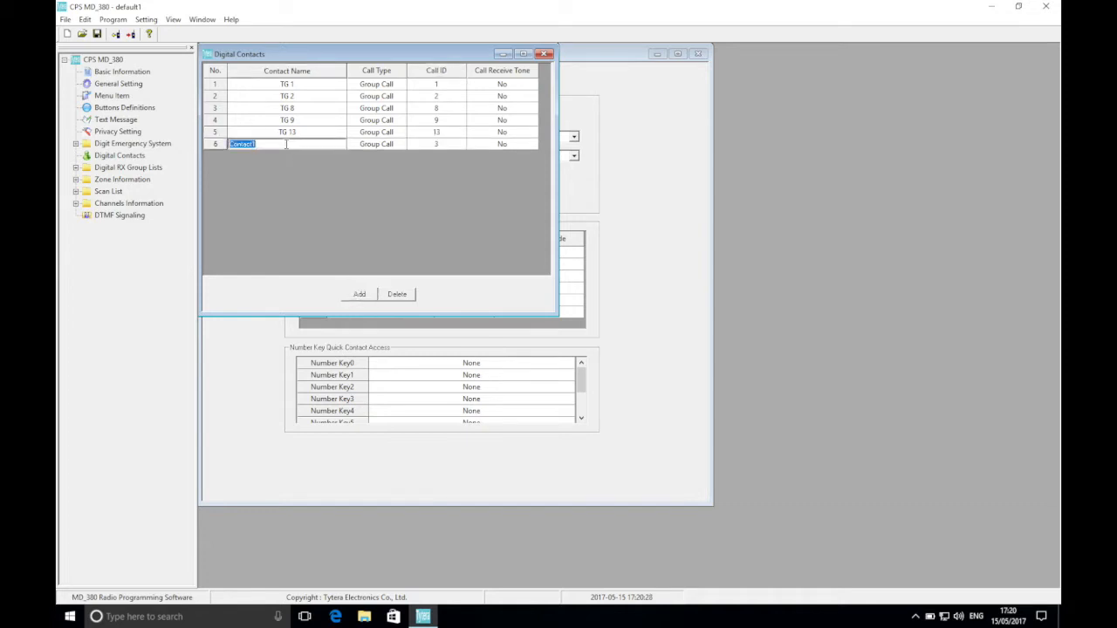
{"action": "type", "text": "TG 80"}
{"action": "left_click", "coordinate": [434, 144]}
{"action": "type", "text": "80"}
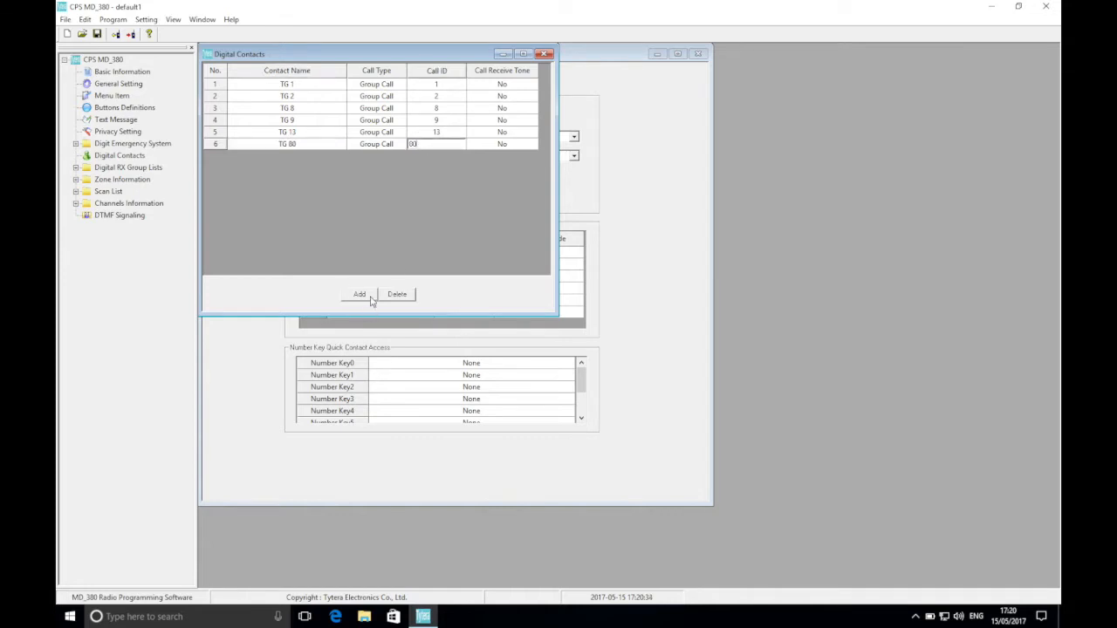
Add a digital contact named TG 81 with call ID 81.
{"action": "left_click", "coordinate": [360, 294]}
{"action": "left_click", "coordinate": [297, 156]}
{"action": "type", "text": "TG 81"}
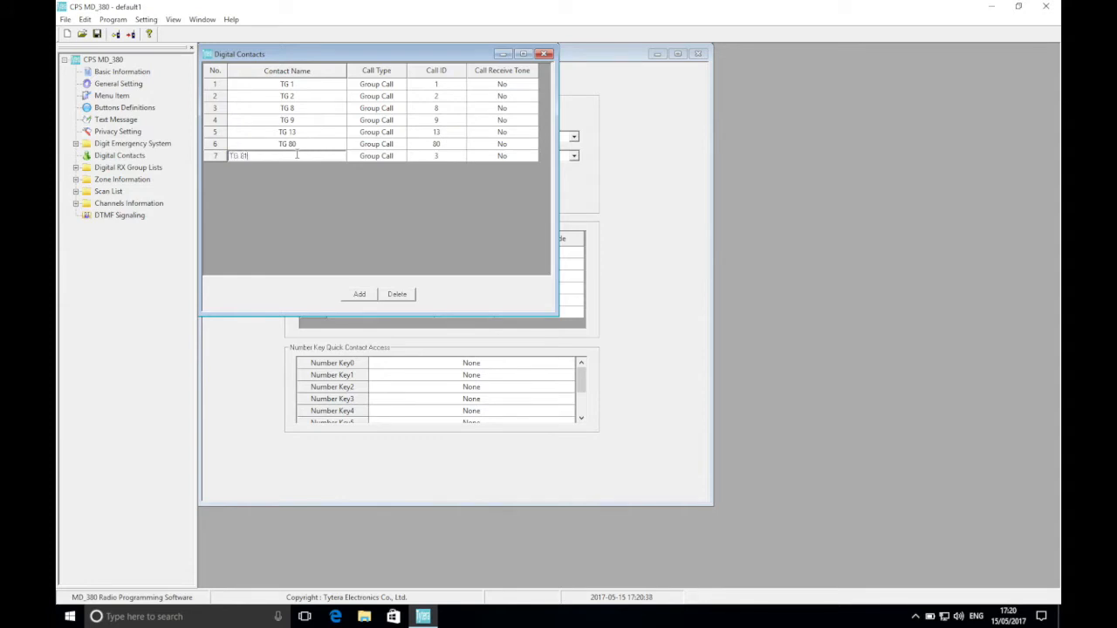
{"action": "left_click", "coordinate": [420, 156]}
{"action": "type", "text": "8"}
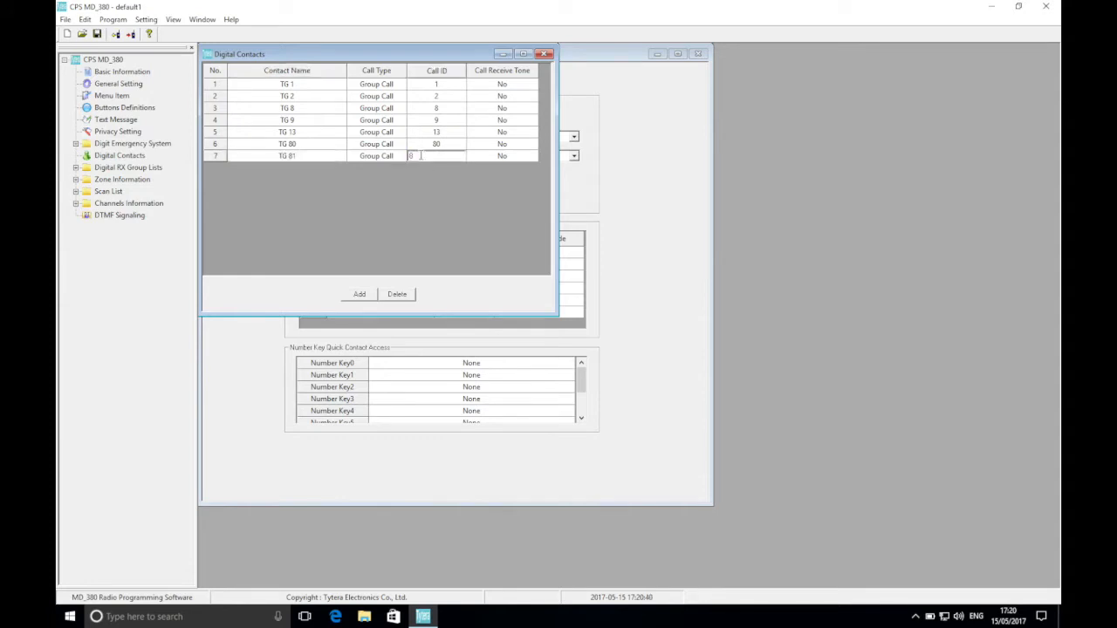
{"action": "type", "text": "1"}
Add a digital contact named TG 82 with call ID 82.
{"action": "left_click", "coordinate": [359, 294]}
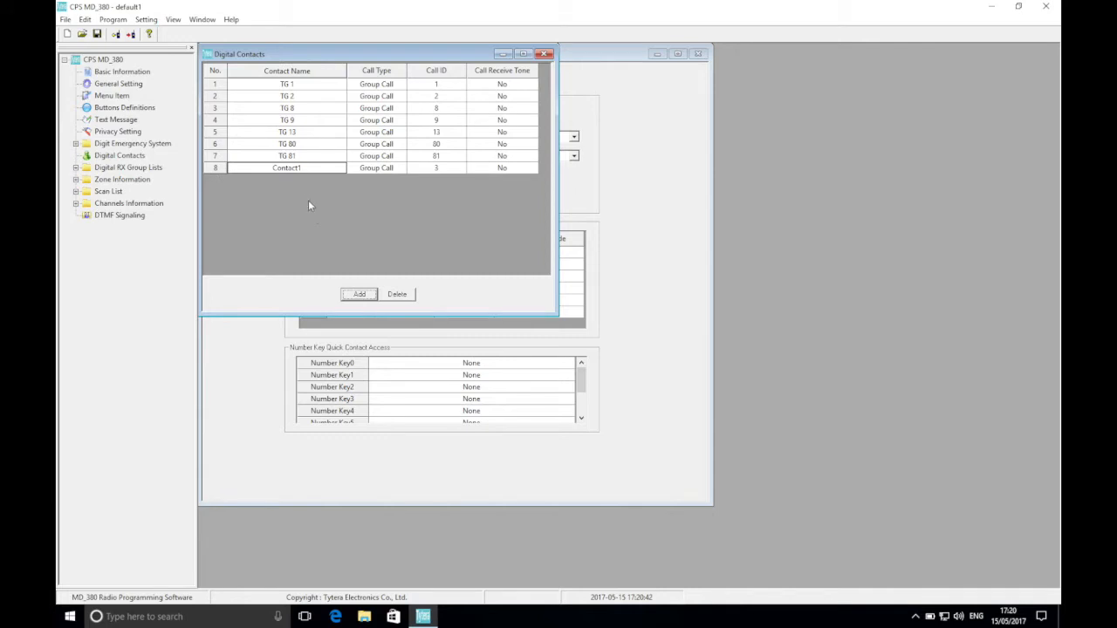
{"action": "left_click", "coordinate": [301, 169]}
{"action": "type", "text": "TG"}
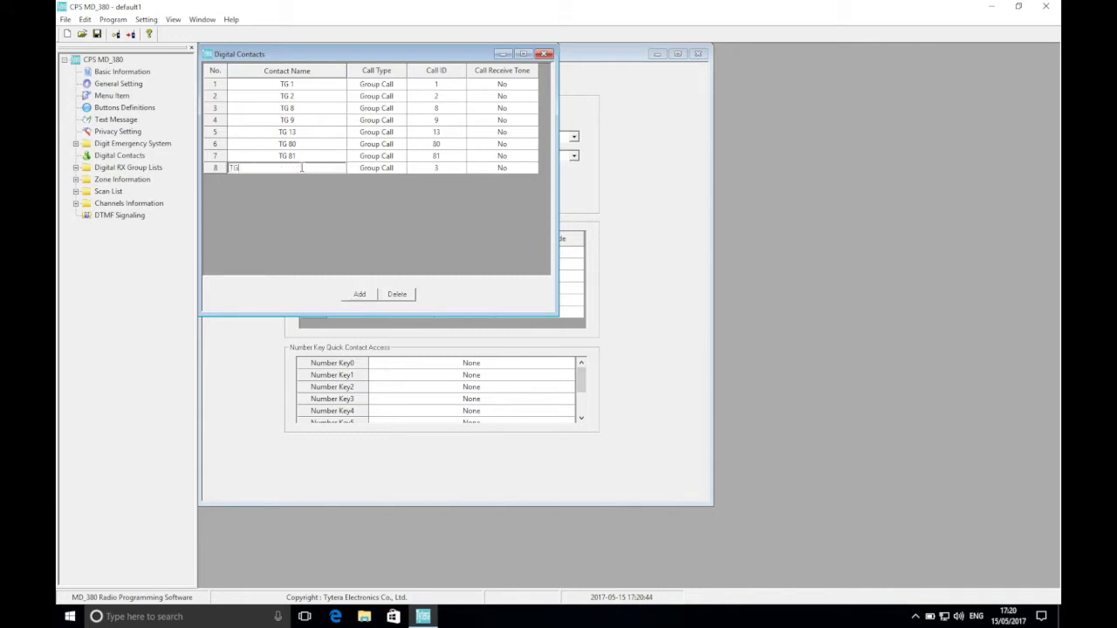
{"action": "type", "text": " 82"}
{"action": "left_click", "coordinate": [441, 167]}
{"action": "type", "text": "8"}
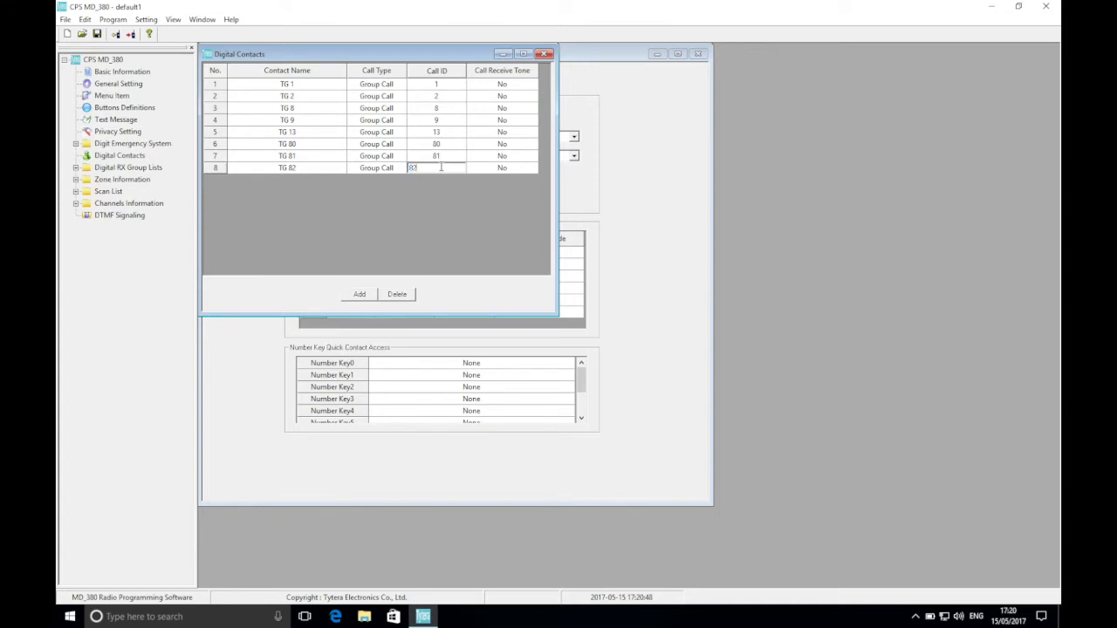
Add a digital contact named TG 83 with call ID 83.
{"action": "left_click", "coordinate": [365, 296]}
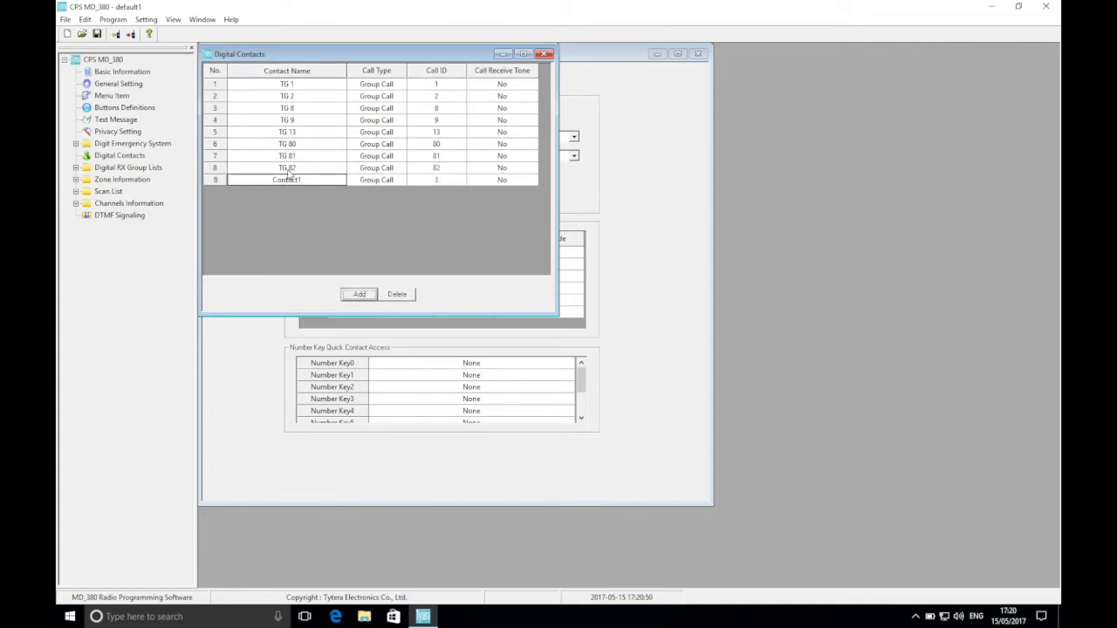
{"action": "left_click", "coordinate": [288, 179]}
{"action": "type", "text": "TG 83"}
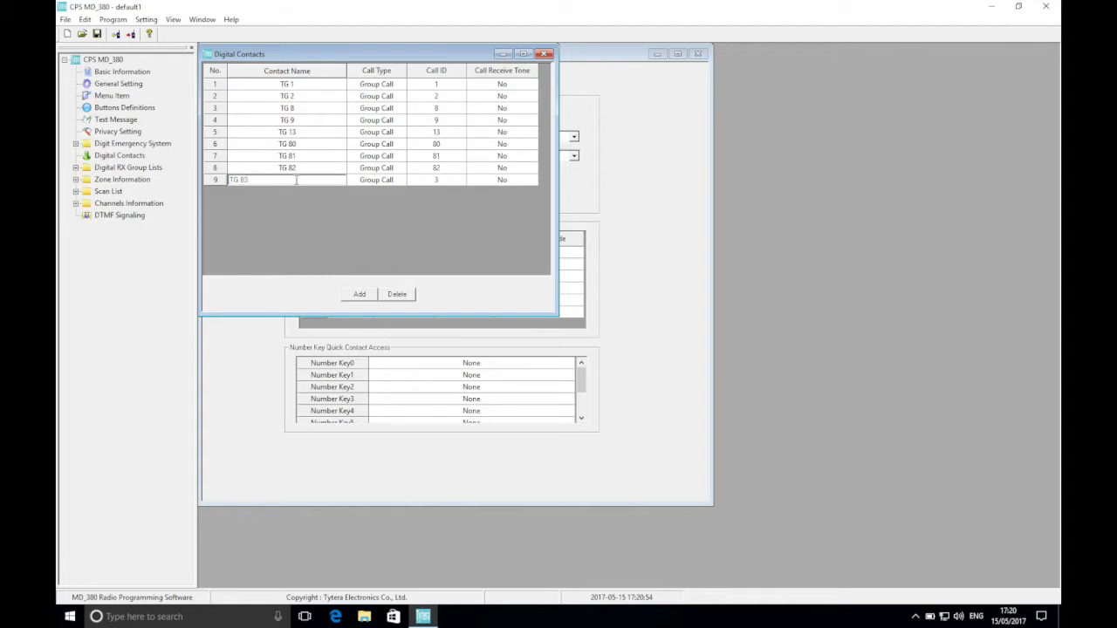
{"action": "left_click", "coordinate": [436, 177]}
{"action": "type", "text": "8"}
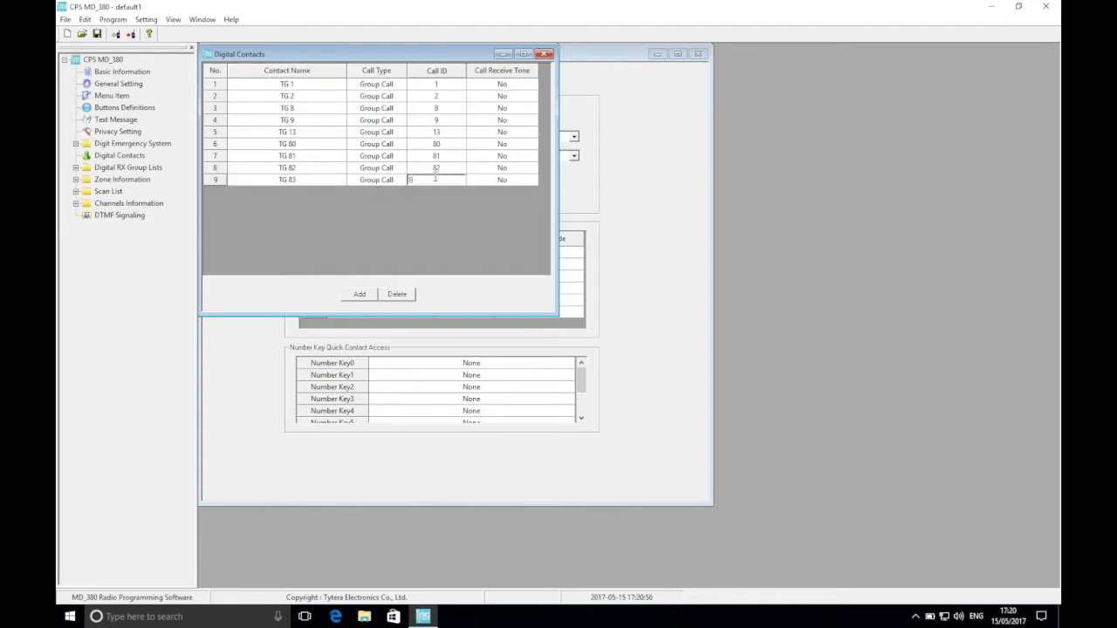
{"action": "type", "text": "3"}
Add a digital contact named TG 84 with call ID 84.
{"action": "left_click", "coordinate": [362, 294]}
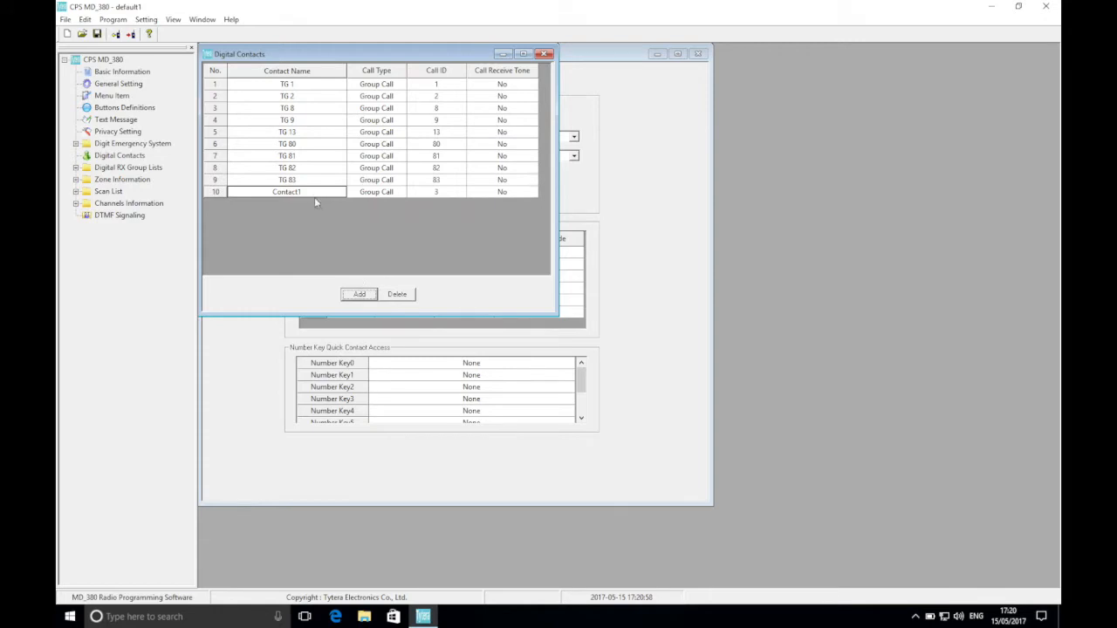
{"action": "left_click", "coordinate": [308, 192]}
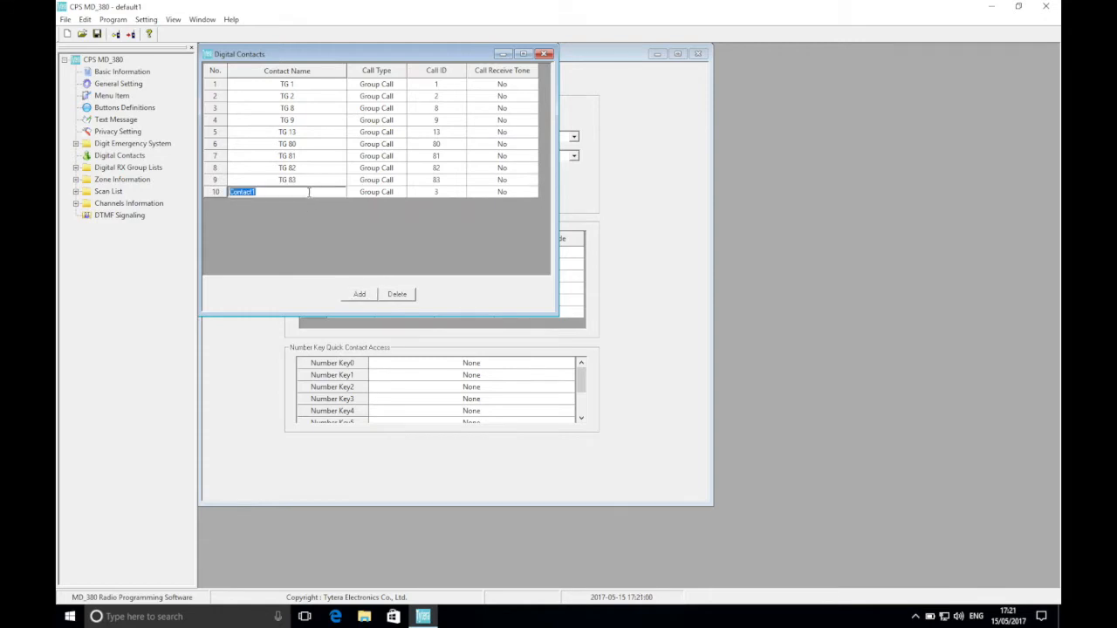
{"action": "type", "text": "TG 84"}
{"action": "left_click", "coordinate": [427, 192]}
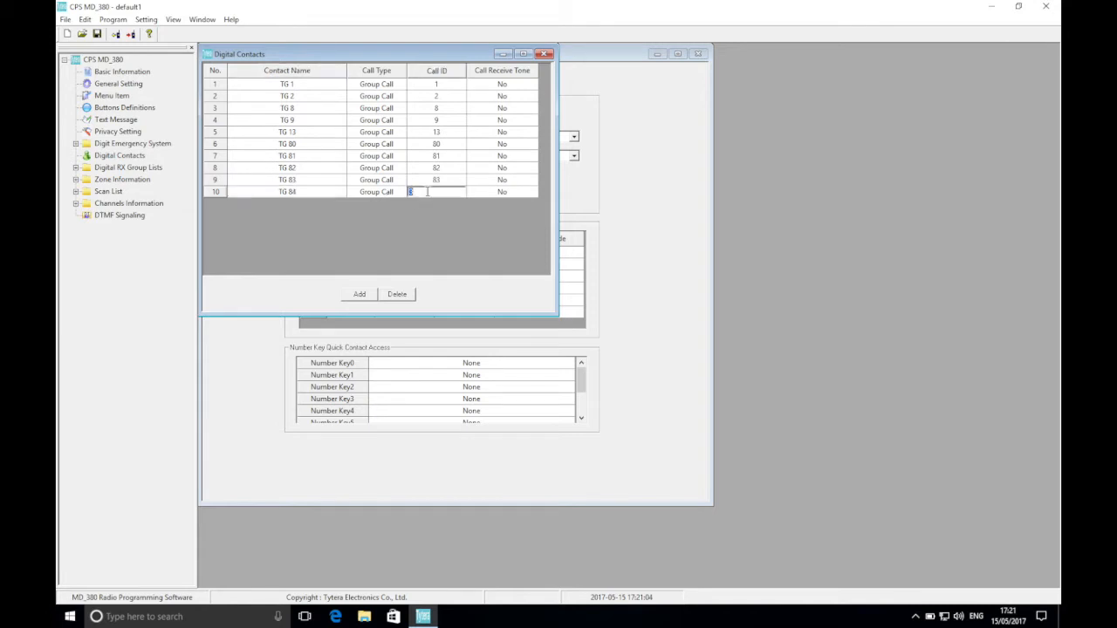
{"action": "type", "text": "84"}
Add a digital contact named TG 113 with call ID 113.
{"action": "left_click", "coordinate": [363, 295]}
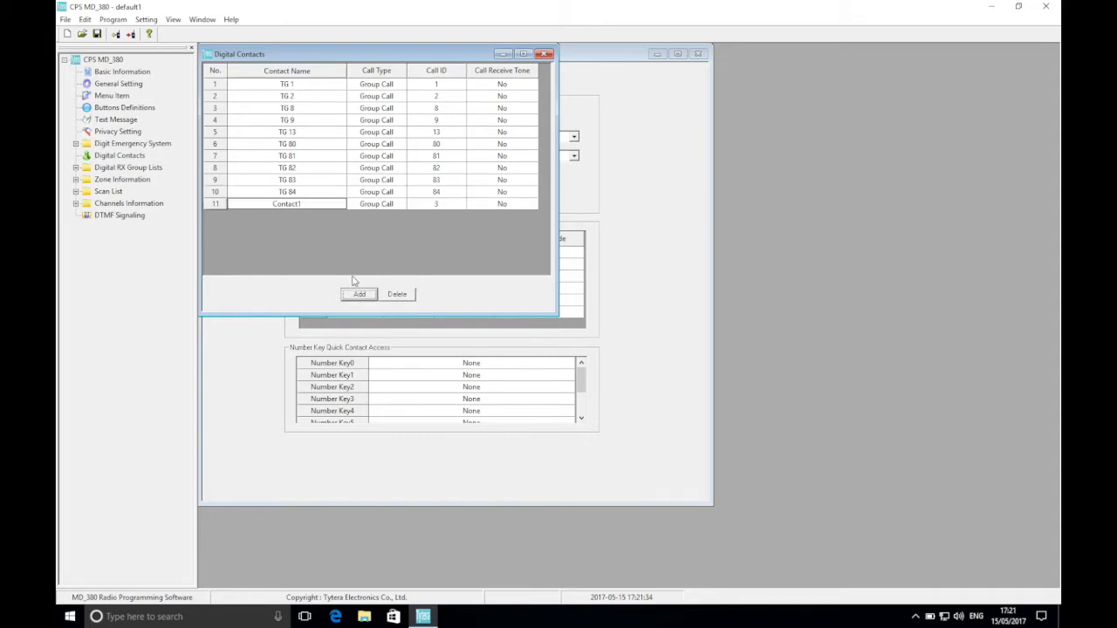
{"action": "left_click", "coordinate": [297, 204]}
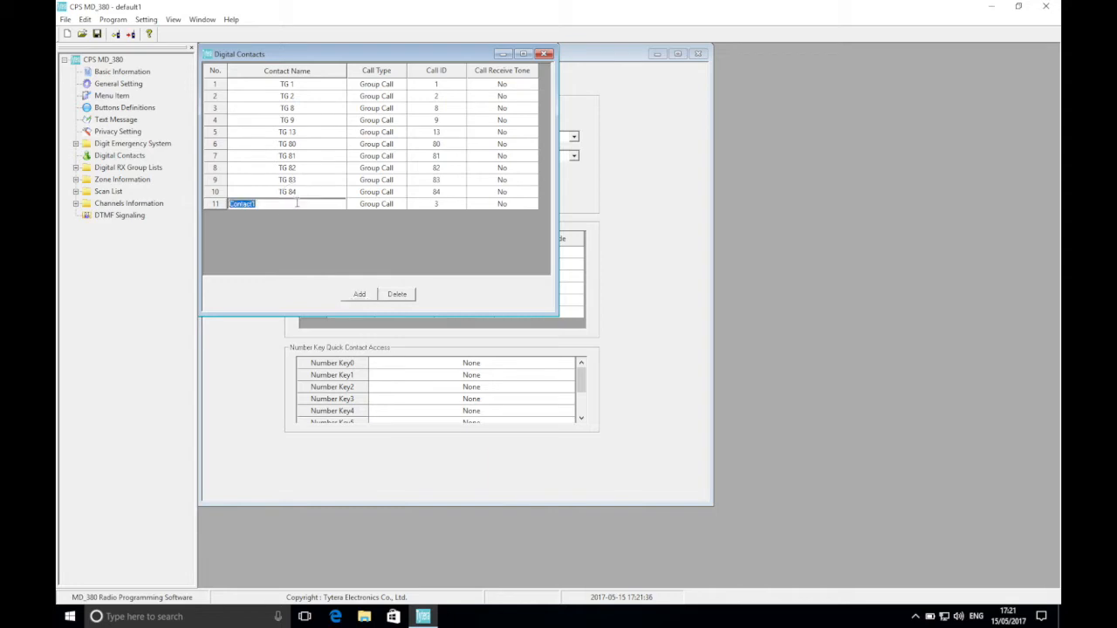
{"action": "type", "text": "TG 113"}
{"action": "left_click", "coordinate": [423, 205]}
{"action": "type", "text": "113"}
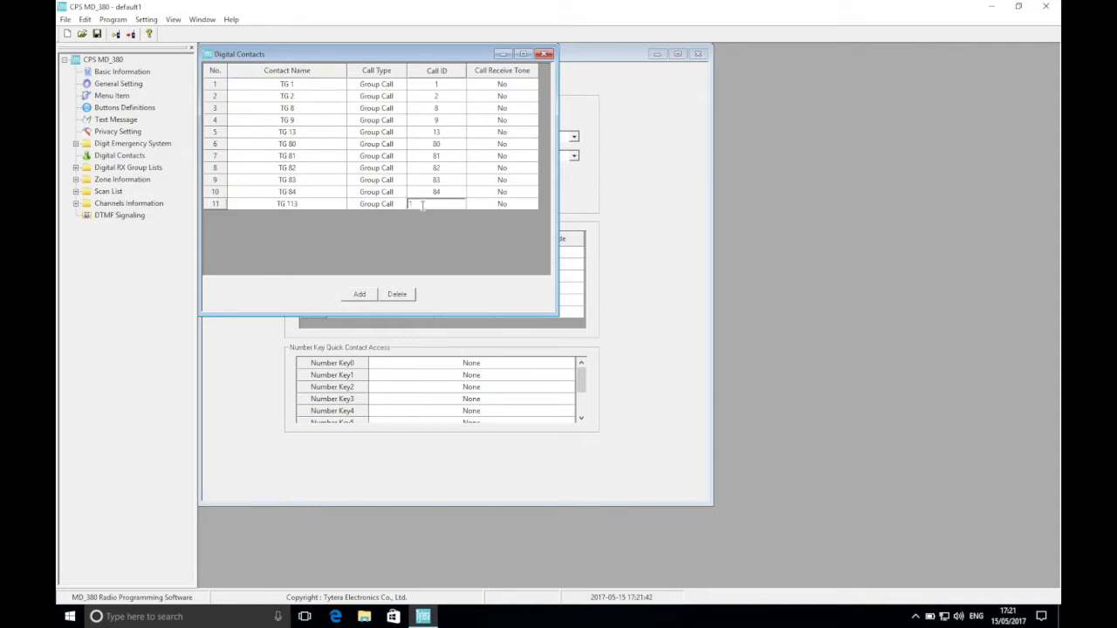
Add a digital contact named TG 119 with call ID 119.
{"action": "left_click", "coordinate": [364, 296]}
{"action": "left_click", "coordinate": [310, 215]}
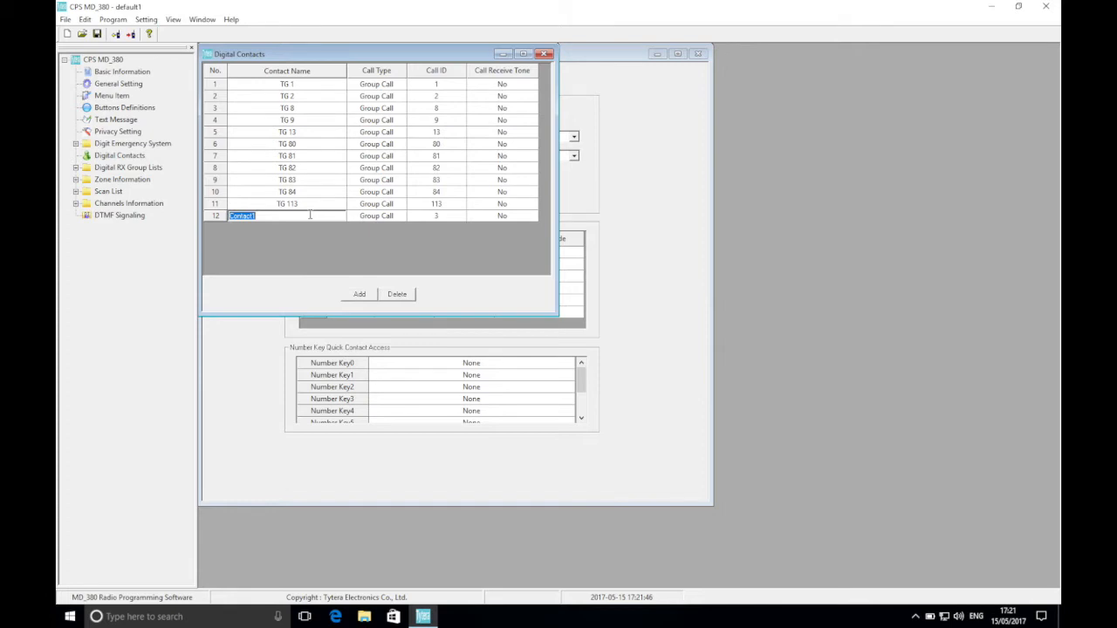
{"action": "type", "text": "TG 119"}
{"action": "left_click", "coordinate": [448, 216]}
{"action": "type", "text": "119"}
Add a digital contact named TG 123 with call ID 123.
{"action": "left_click", "coordinate": [358, 295]}
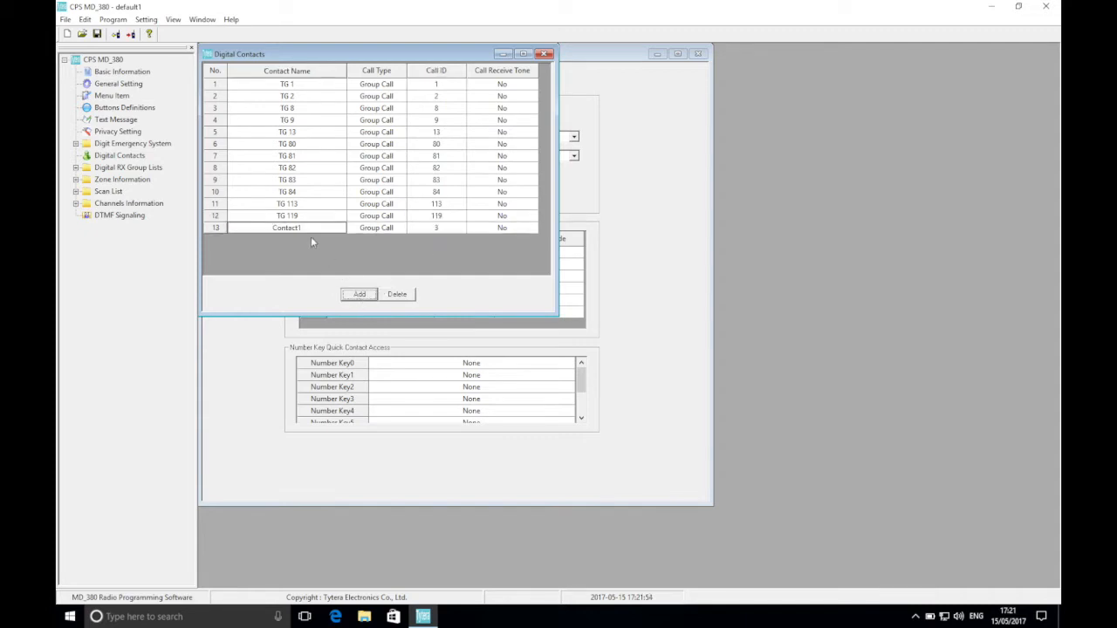
{"action": "left_click", "coordinate": [305, 228]}
{"action": "type", "text": "TG"}
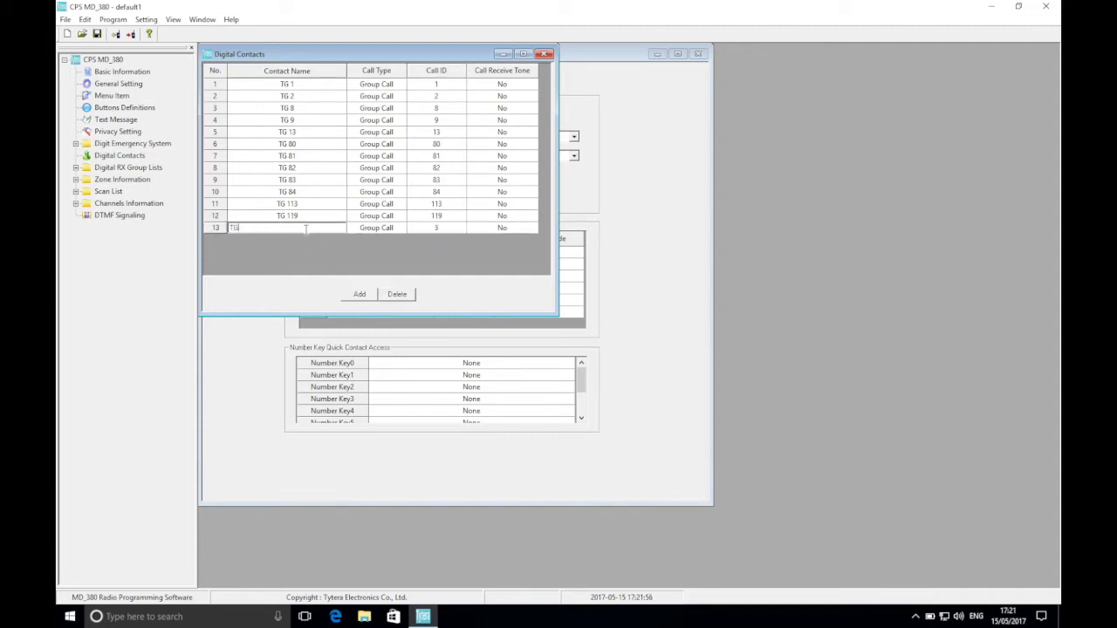
{"action": "type", "text": " 123"}
{"action": "left_click", "coordinate": [427, 231]}
{"action": "type", "text": "123"}
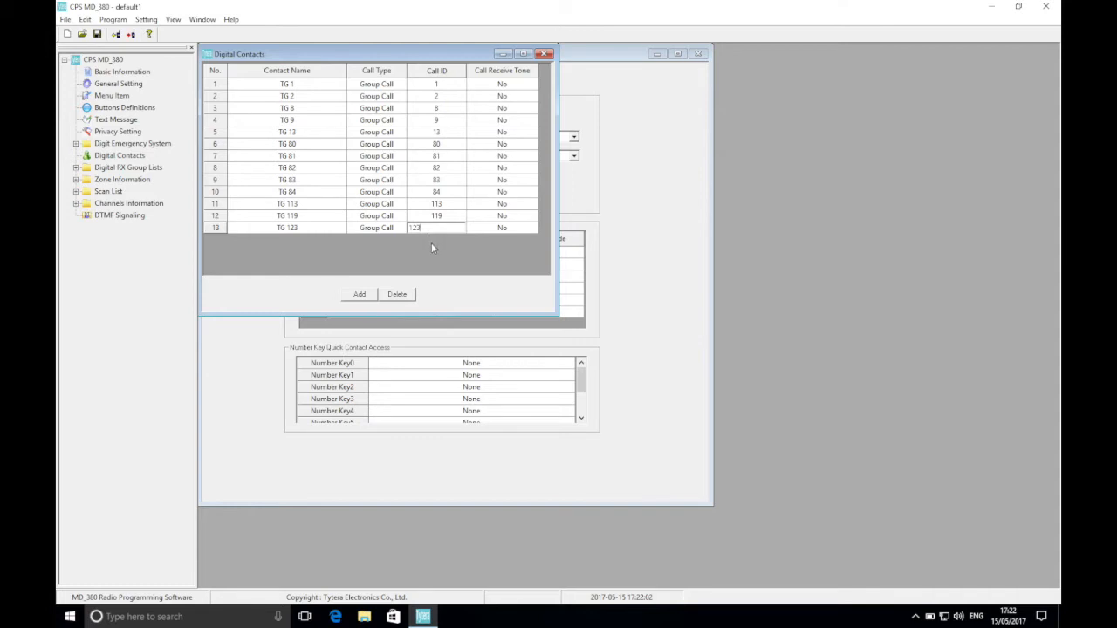
Add a digital contact named TG 129 with call ID 129.
{"action": "left_click", "coordinate": [367, 294]}
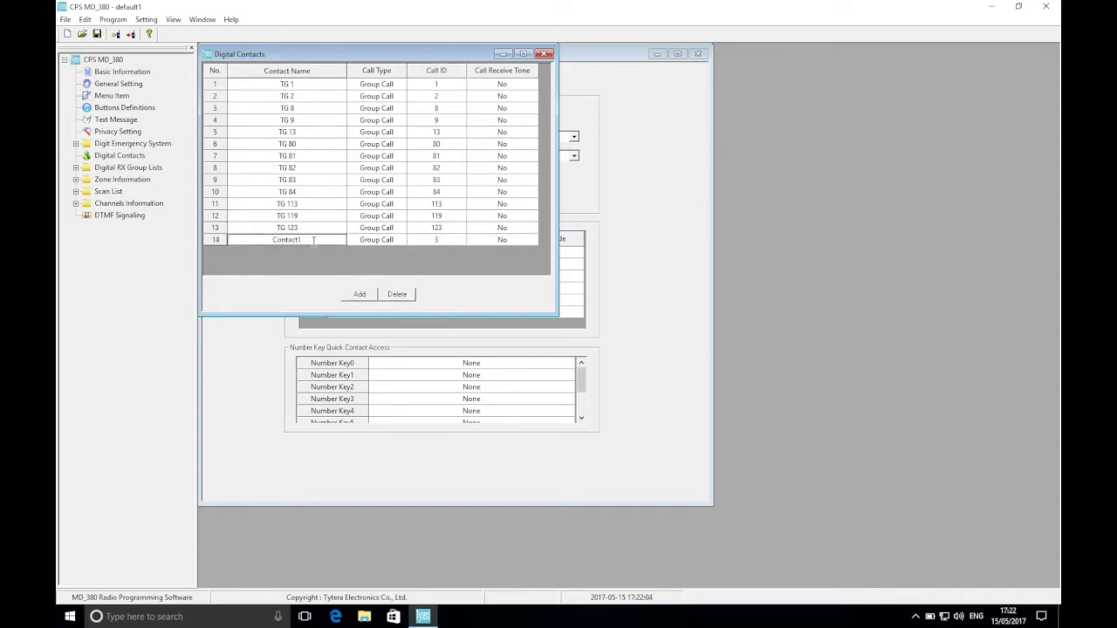
{"action": "left_click", "coordinate": [313, 241]}
{"action": "type", "text": "TG 129"}
{"action": "left_click", "coordinate": [446, 239]}
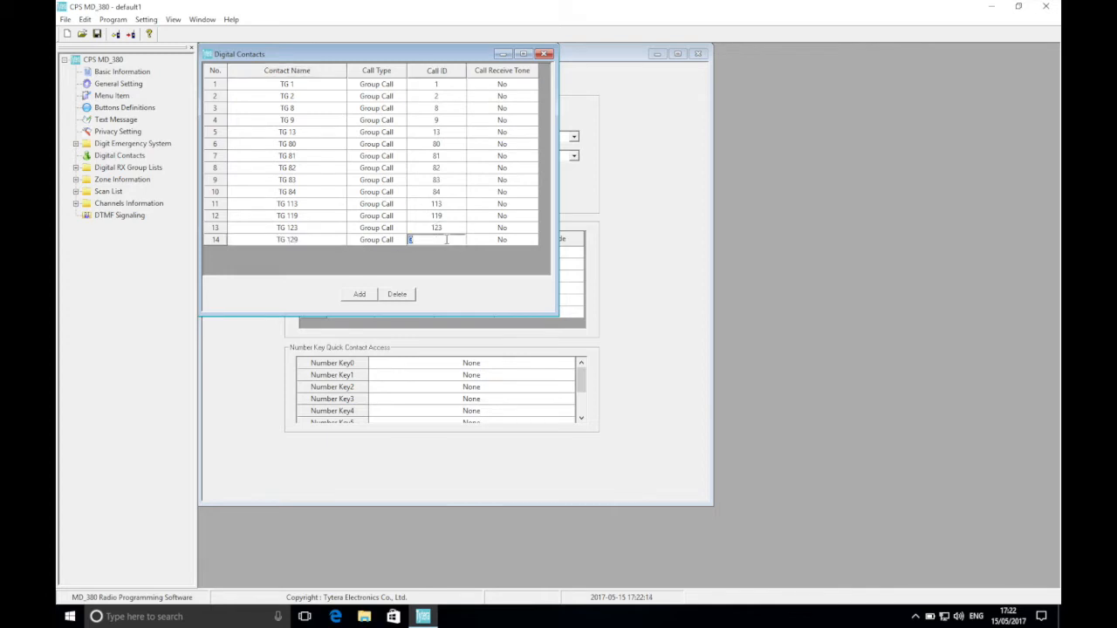
{"action": "type", "text": "12"}
{"action": "type", "text": "9"}
Add a digital contact named TG 235 with call ID 235.
{"action": "left_click", "coordinate": [359, 294]}
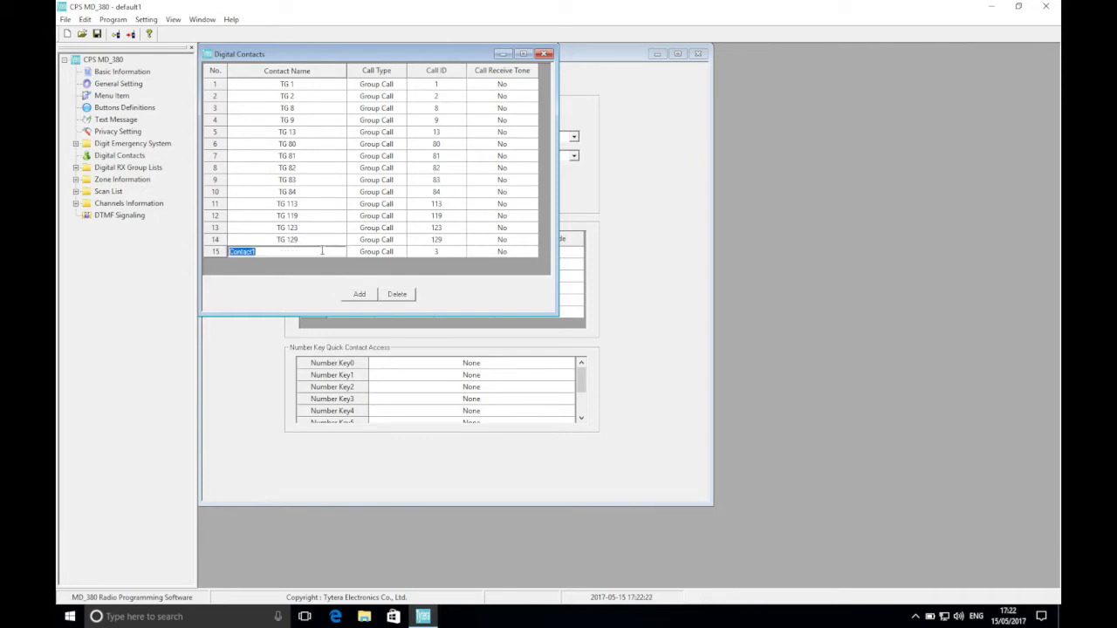
{"action": "type", "text": "TG 235"}
{"action": "left_click", "coordinate": [422, 251]}
{"action": "type", "text": "23"}
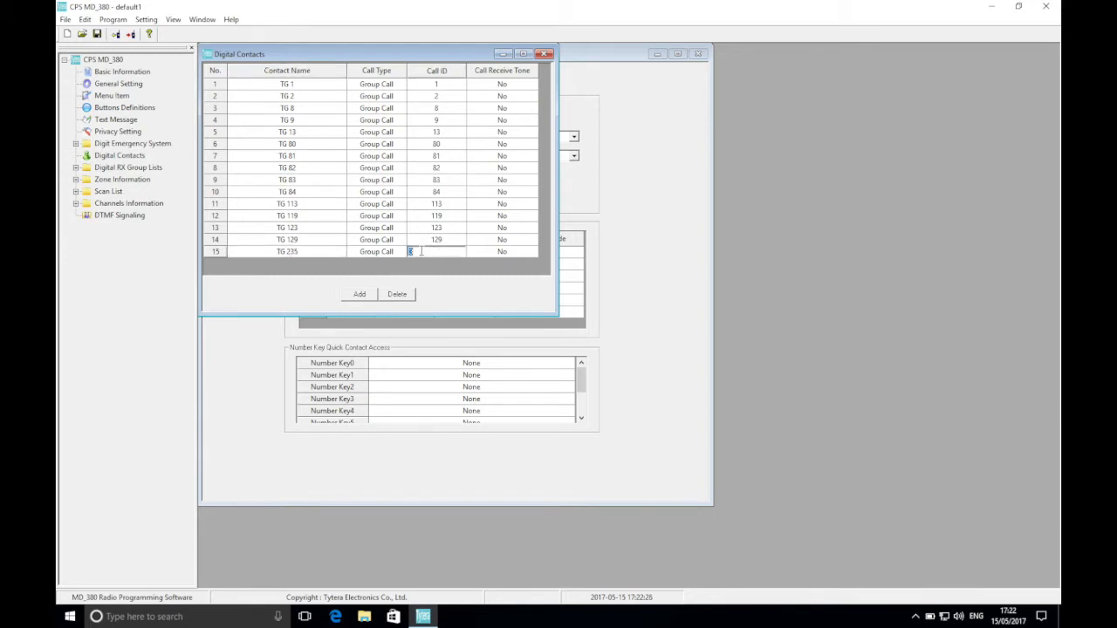
{"action": "type", "text": "5"}
Add a digital contact named TG 880 with call ID 880.
{"action": "left_click", "coordinate": [360, 294]}
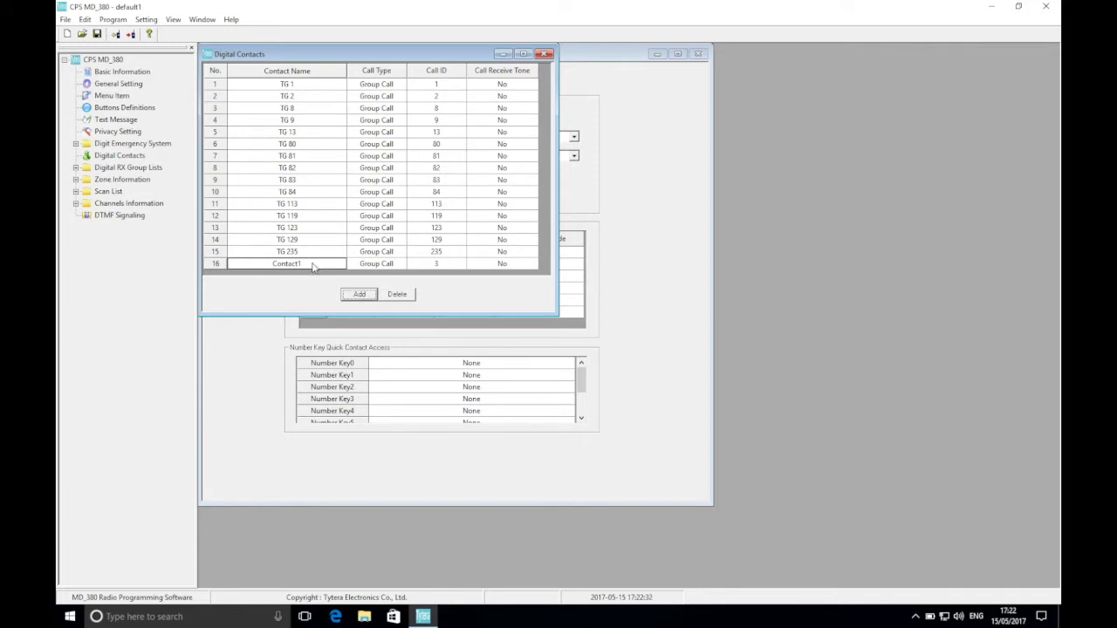
{"action": "left_click", "coordinate": [313, 264]}
{"action": "type", "text": "TG 880"}
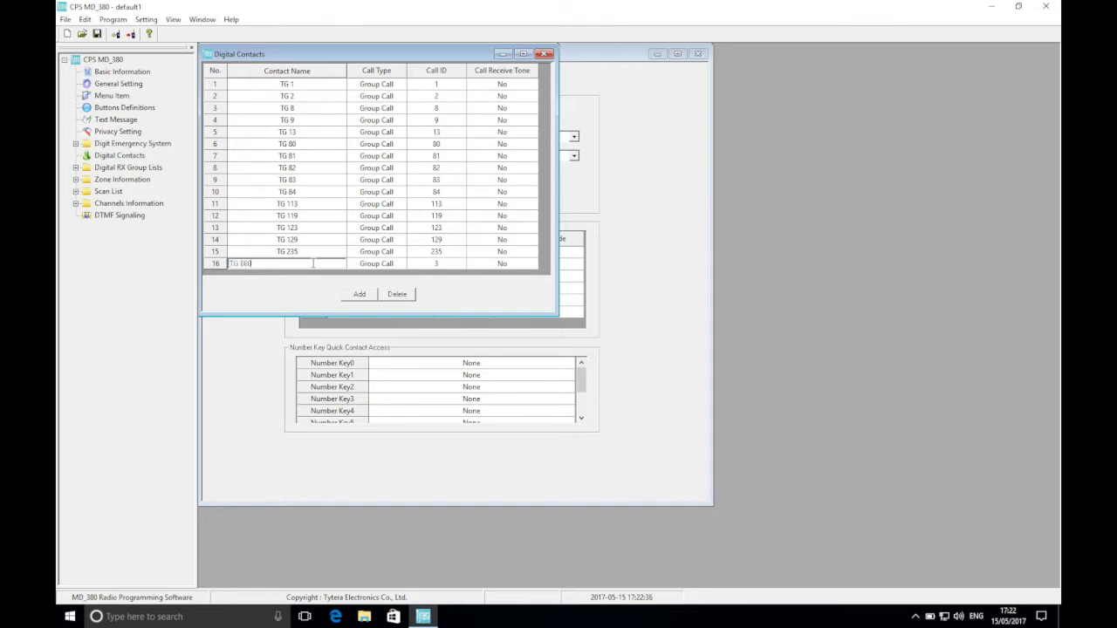
{"action": "left_click", "coordinate": [424, 264]}
{"action": "type", "text": "880"}
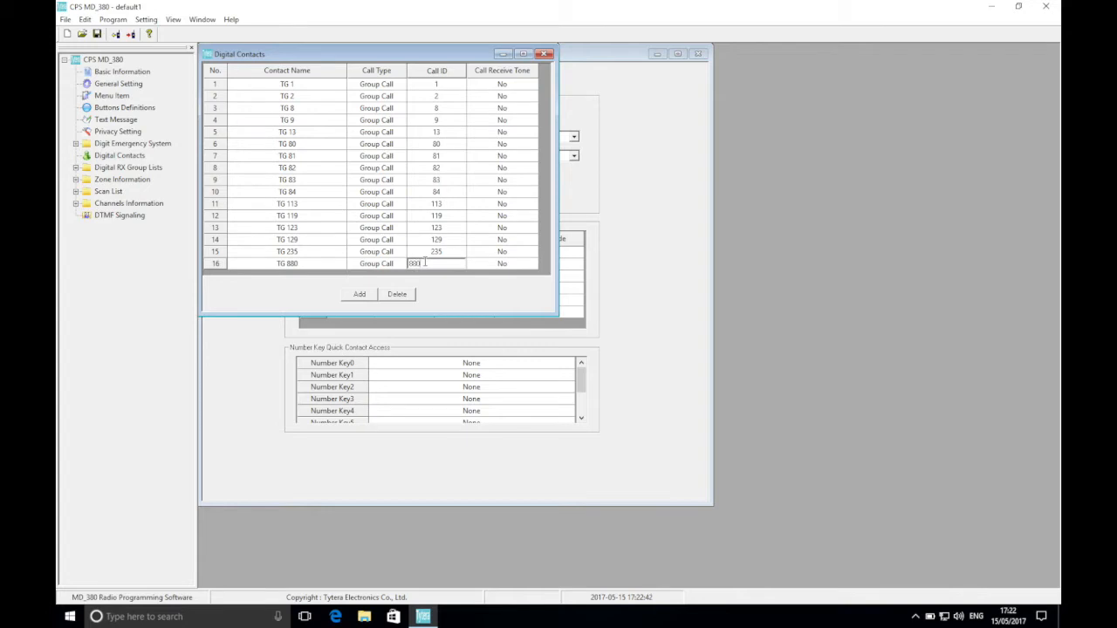
Add a digital contact named TG 9990 with call ID 9990.
{"action": "left_click", "coordinate": [360, 295]}
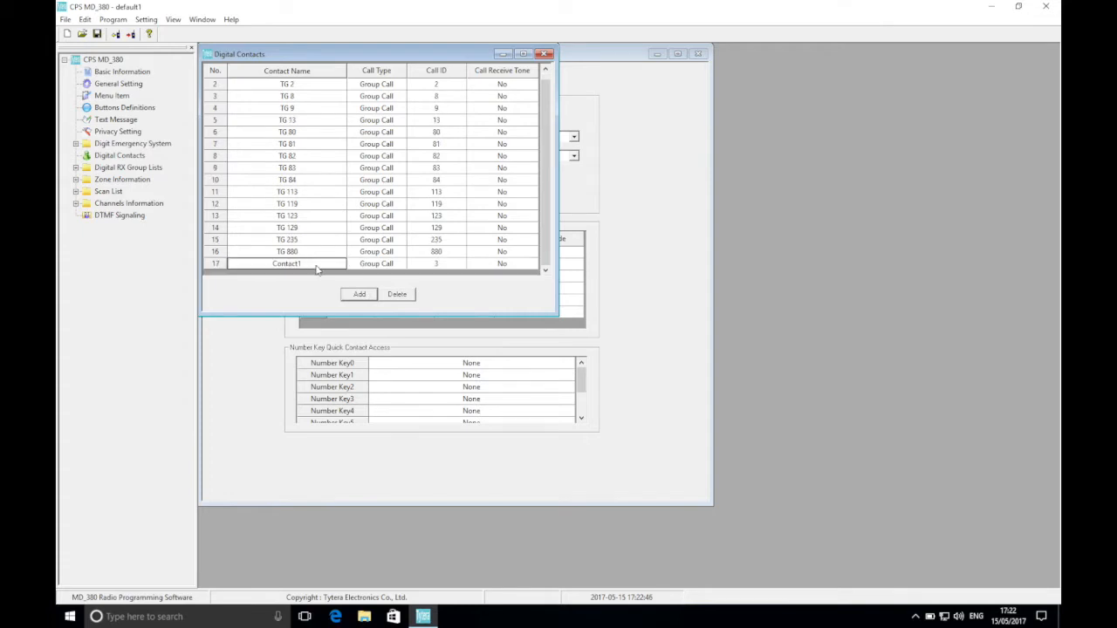
{"action": "left_click", "coordinate": [317, 265]}
{"action": "type", "text": "TG 9990"}
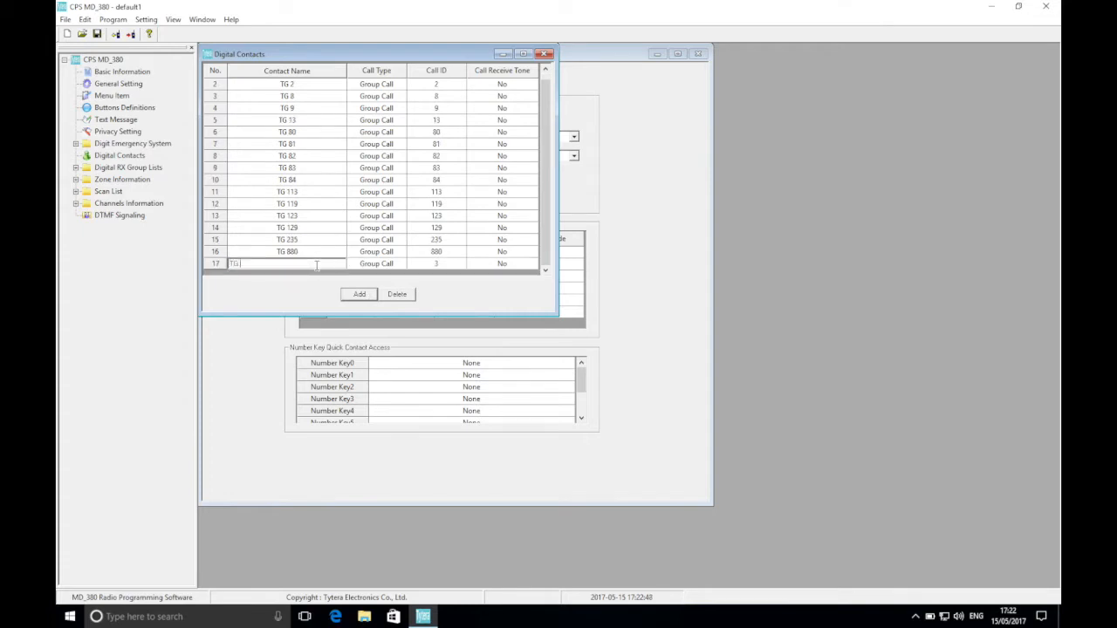
{"action": "left_click", "coordinate": [432, 262]}
{"action": "type", "text": "9990"}
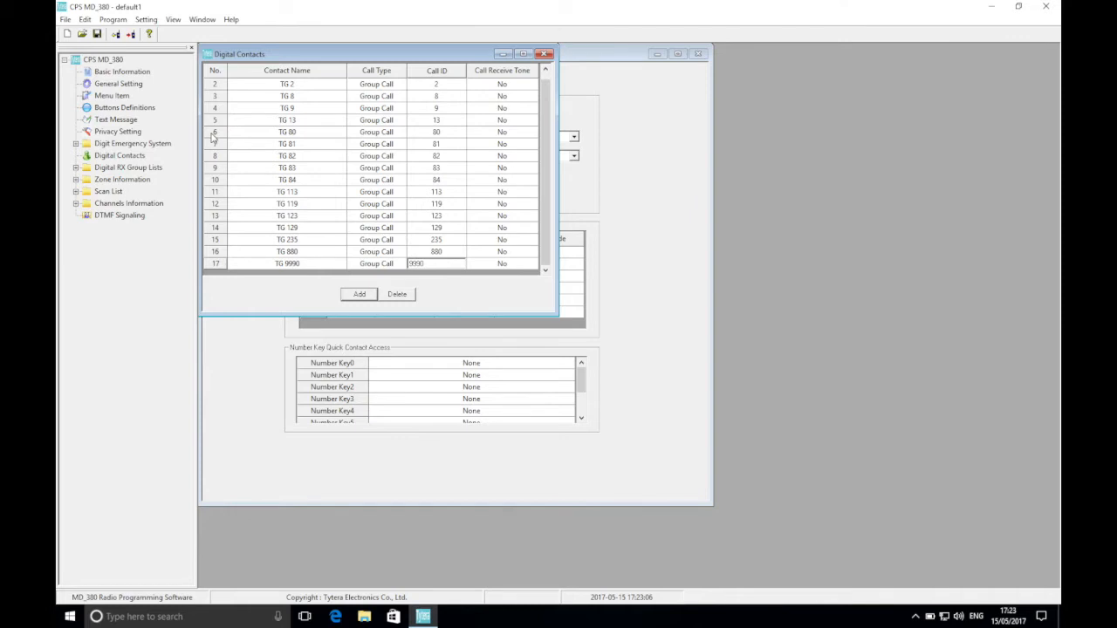
Open the settings of Channel1 and set both its RX and TX reference frequency to Medium.
{"action": "left_click", "coordinate": [76, 205]}
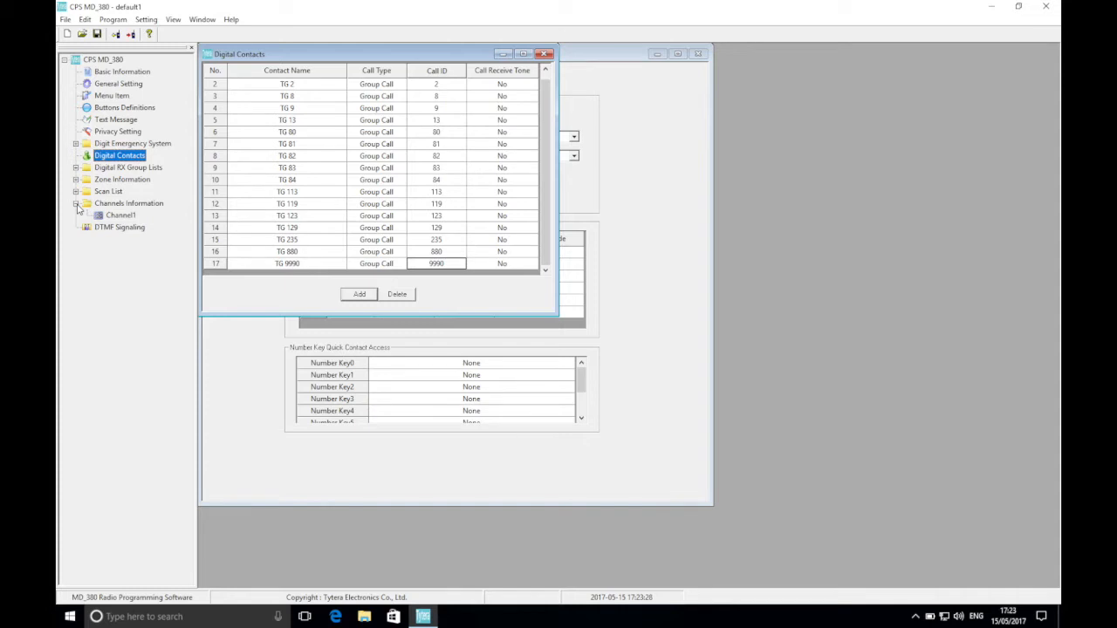
{"action": "double_click", "coordinate": [121, 216]}
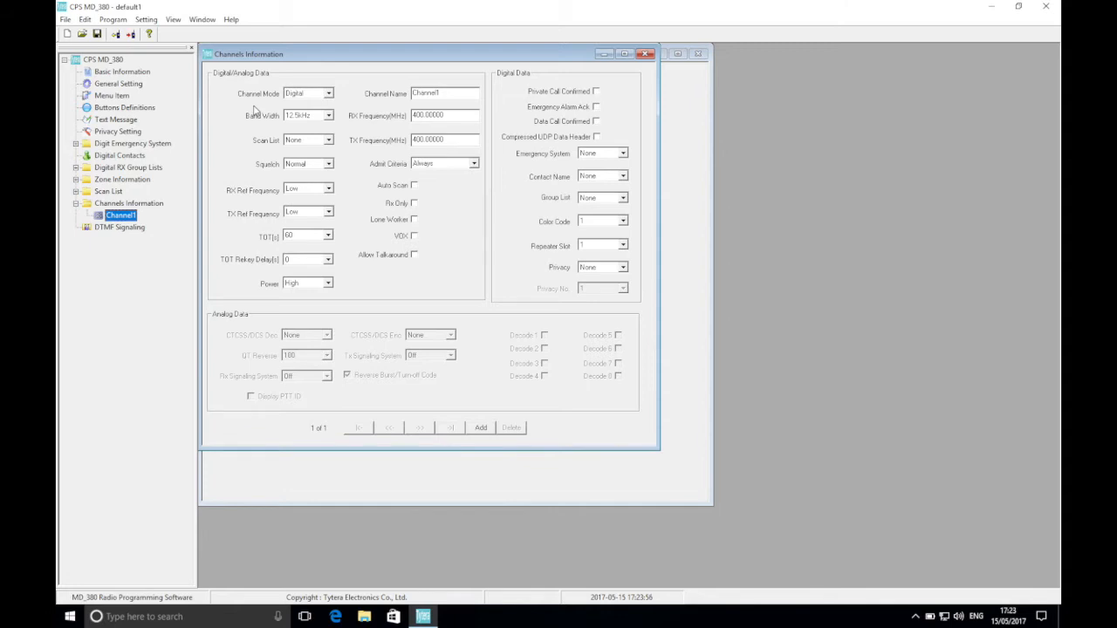
{"action": "left_click", "coordinate": [311, 188]}
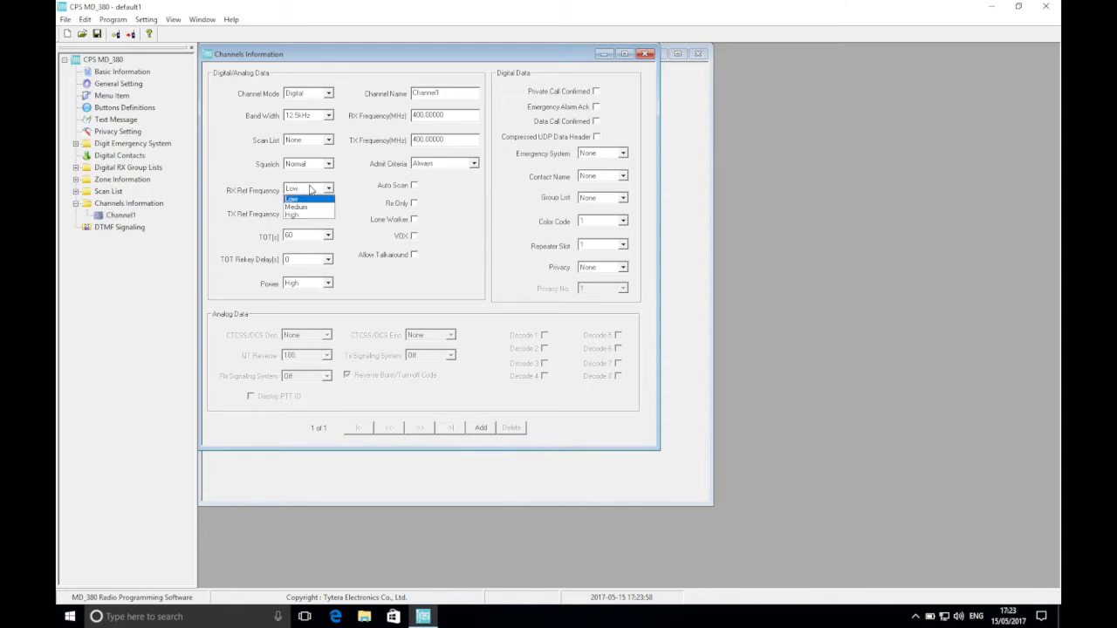
{"action": "left_click", "coordinate": [312, 208]}
{"action": "left_click", "coordinate": [312, 213]}
{"action": "left_click", "coordinate": [311, 229]}
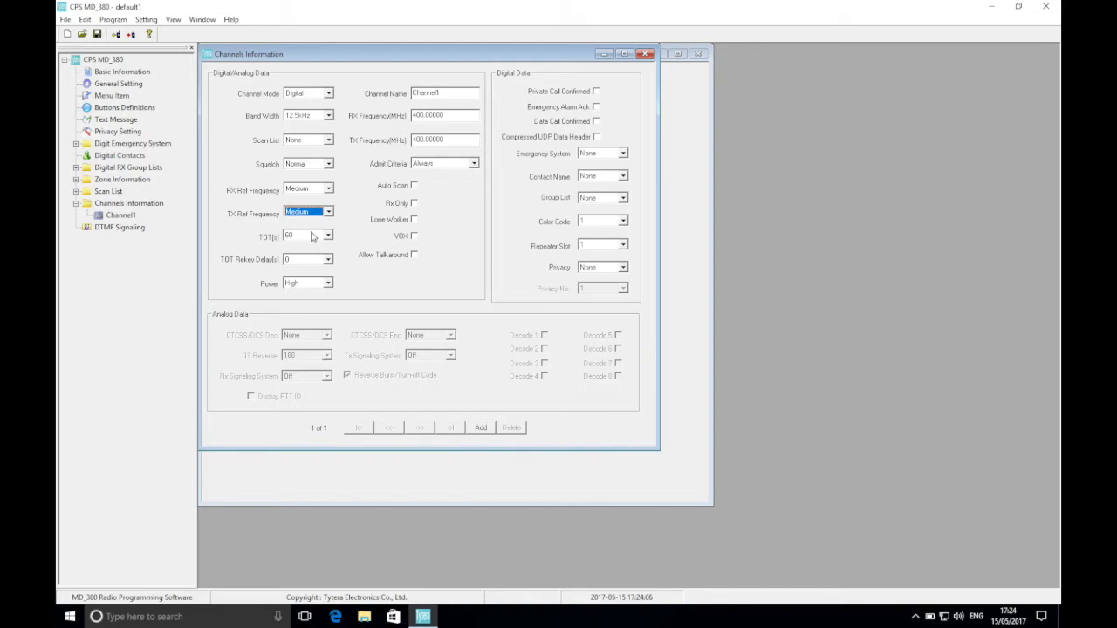
Set the channel's transmit time-out (TOT) to 180 seconds.
{"action": "left_click", "coordinate": [312, 236]}
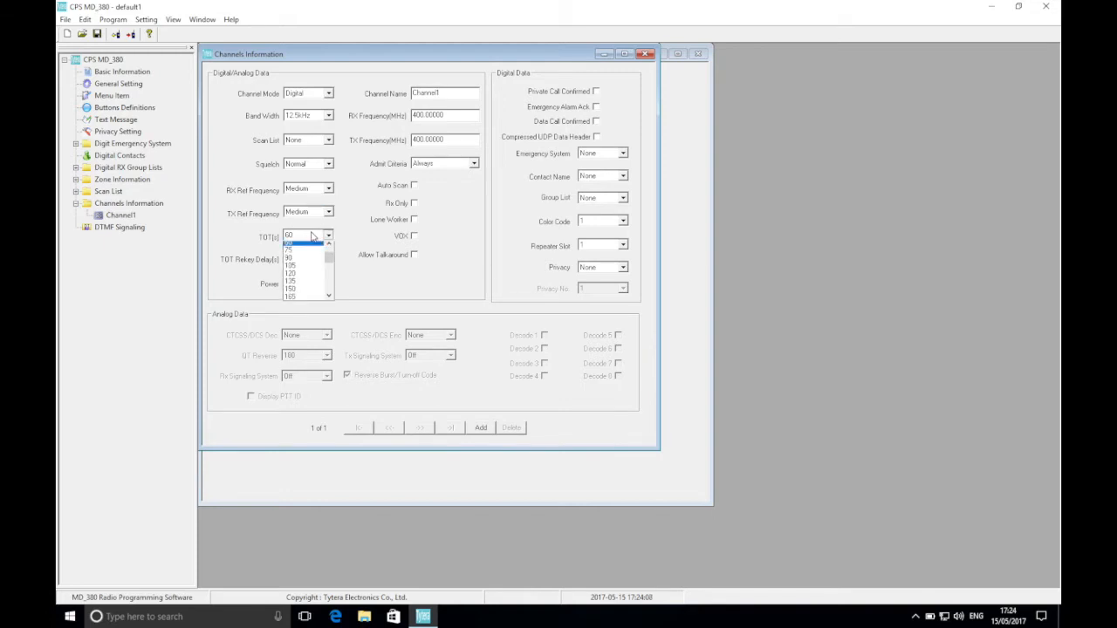
{"action": "left_click", "coordinate": [329, 300]}
{"action": "left_click", "coordinate": [329, 300]}
{"action": "left_click", "coordinate": [329, 299]}
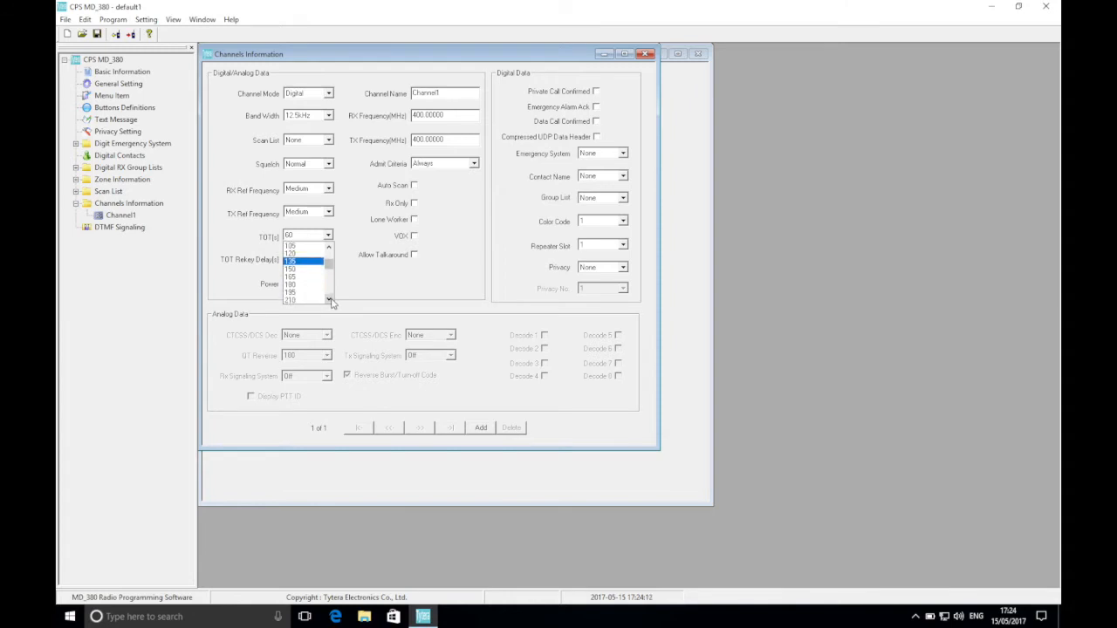
{"action": "left_click", "coordinate": [310, 285]}
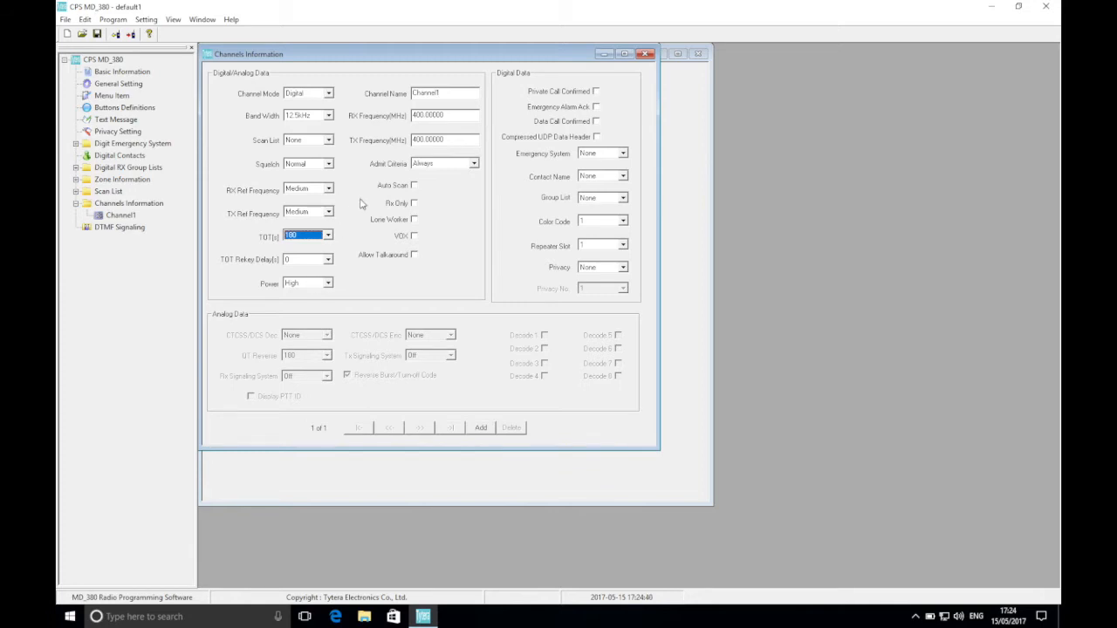
Rename the channel as OM Local S2.
{"action": "left_click", "coordinate": [433, 93]}
{"action": "double_click", "coordinate": [433, 92]}
{"action": "type", "text": "GM Local S2"}
Set the OM Local S2 channel's RX frequency to 430.95 MHz and its TX frequency to 438.55 MHz.
{"action": "double_click", "coordinate": [454, 117]}
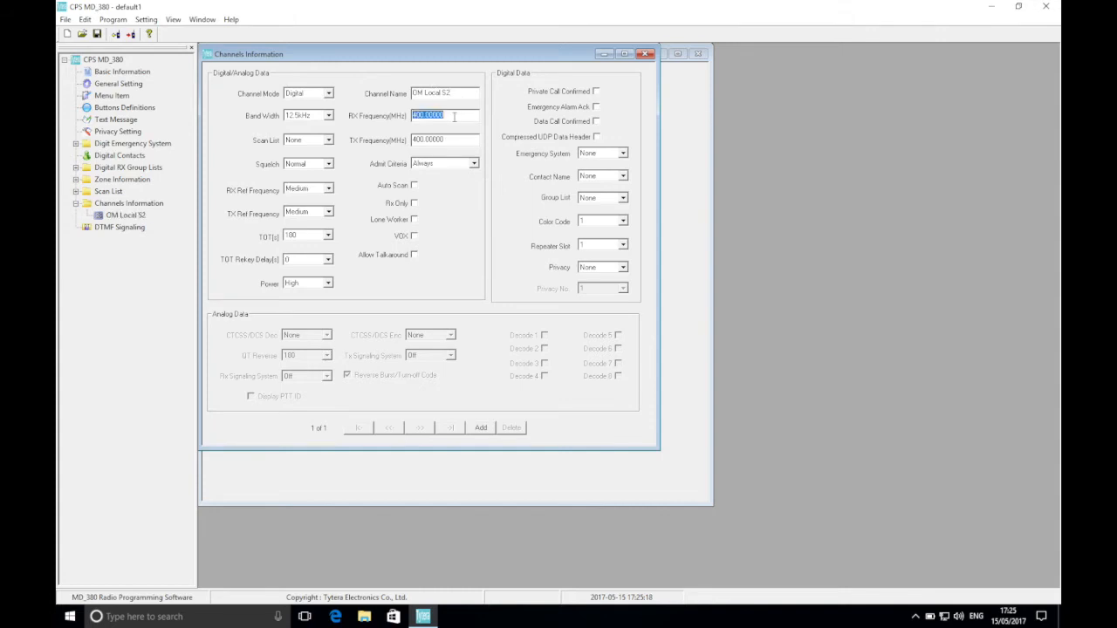
{"action": "type", "text": "43"}
{"action": "type", "text": "0"}
{"action": "type", "text": ".85"}
{"action": "type", "text": "0"}
{"action": "double_click", "coordinate": [449, 140]}
{"action": "type", "text": "438.55"}
Set the OM Local S2 channel's admit criteria to Color Code, its contact name to TG 9 and its repeater slot to 2.
{"action": "left_click", "coordinate": [450, 163]}
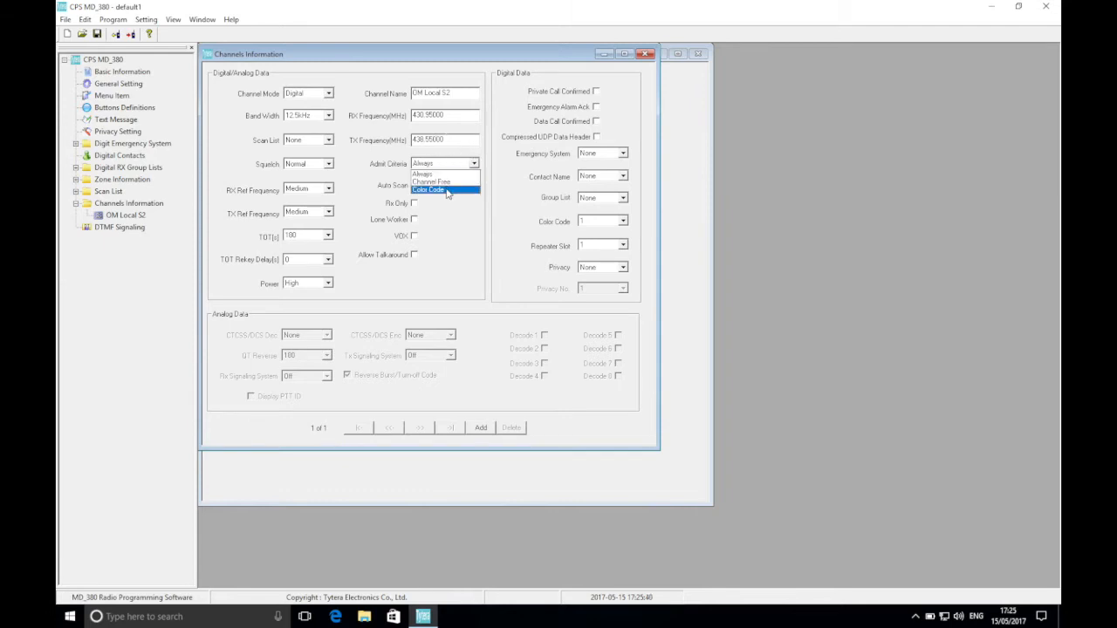
{"action": "left_click", "coordinate": [447, 190]}
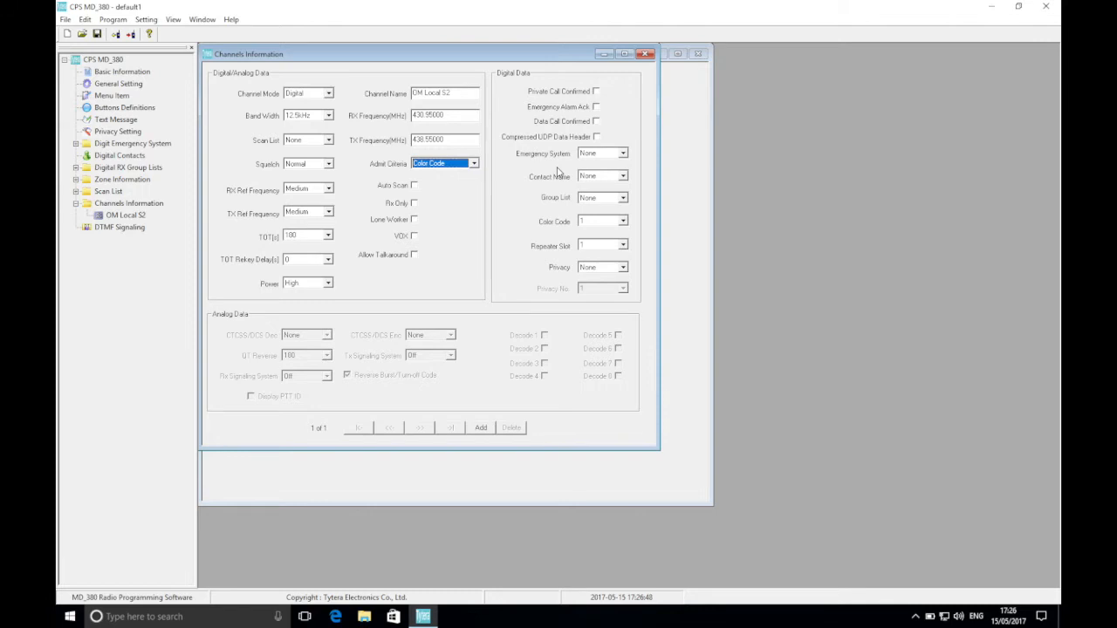
{"action": "left_click", "coordinate": [601, 176]}
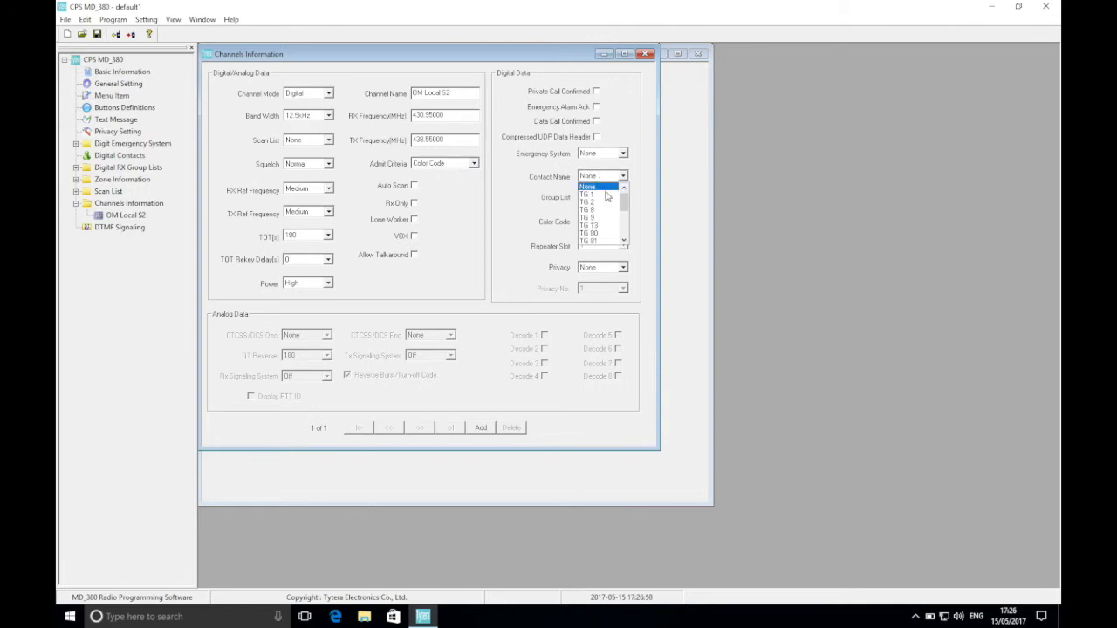
{"action": "left_click", "coordinate": [598, 219]}
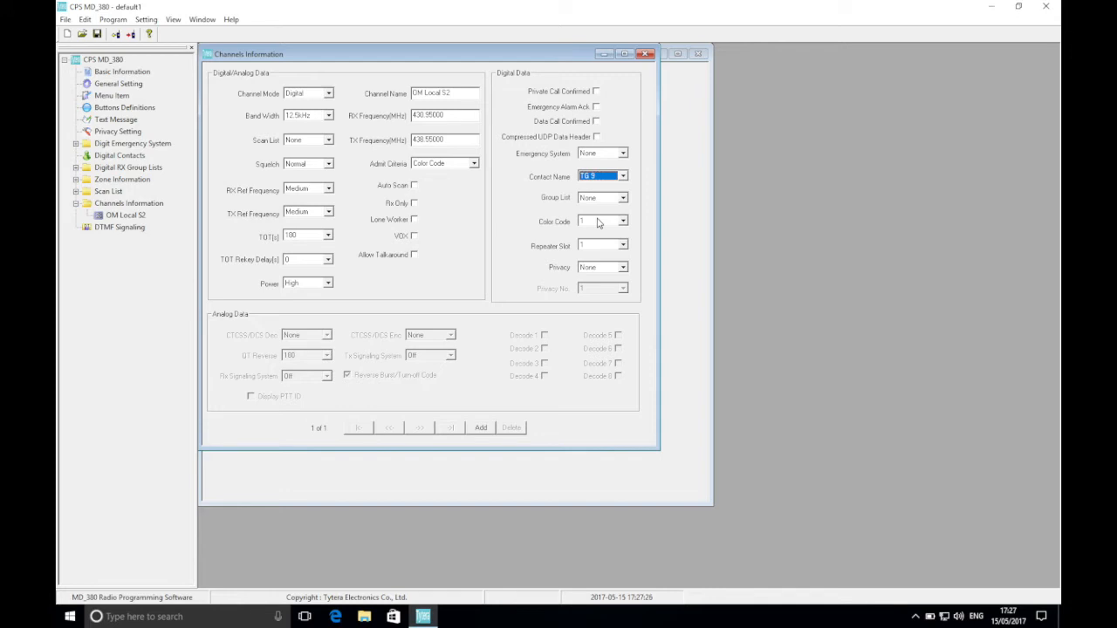
{"action": "left_click", "coordinate": [593, 249]}
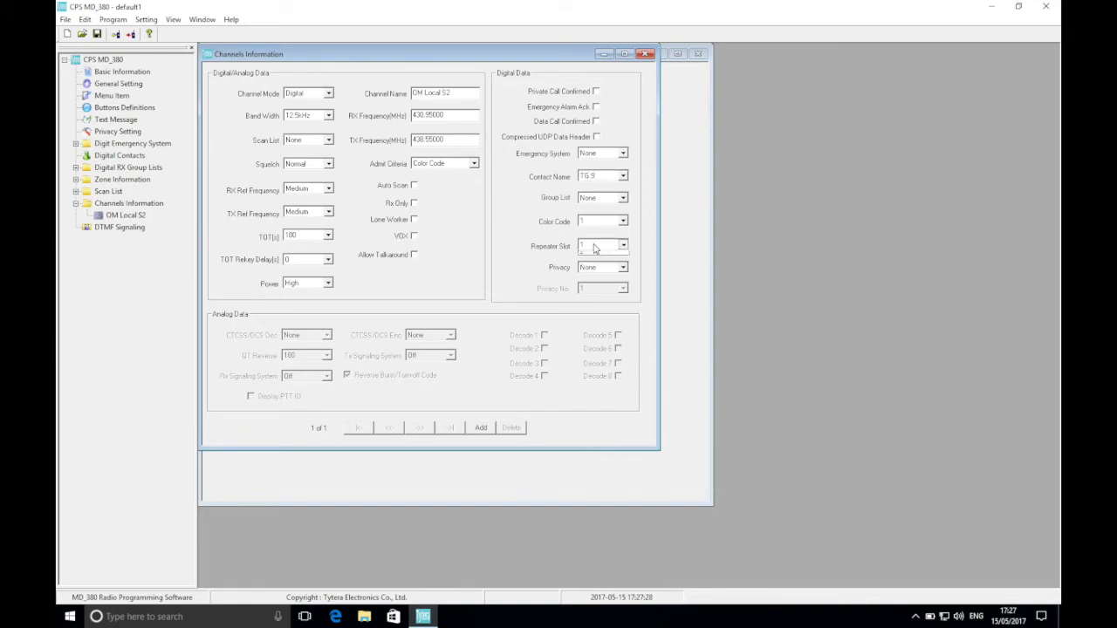
{"action": "left_click", "coordinate": [596, 265]}
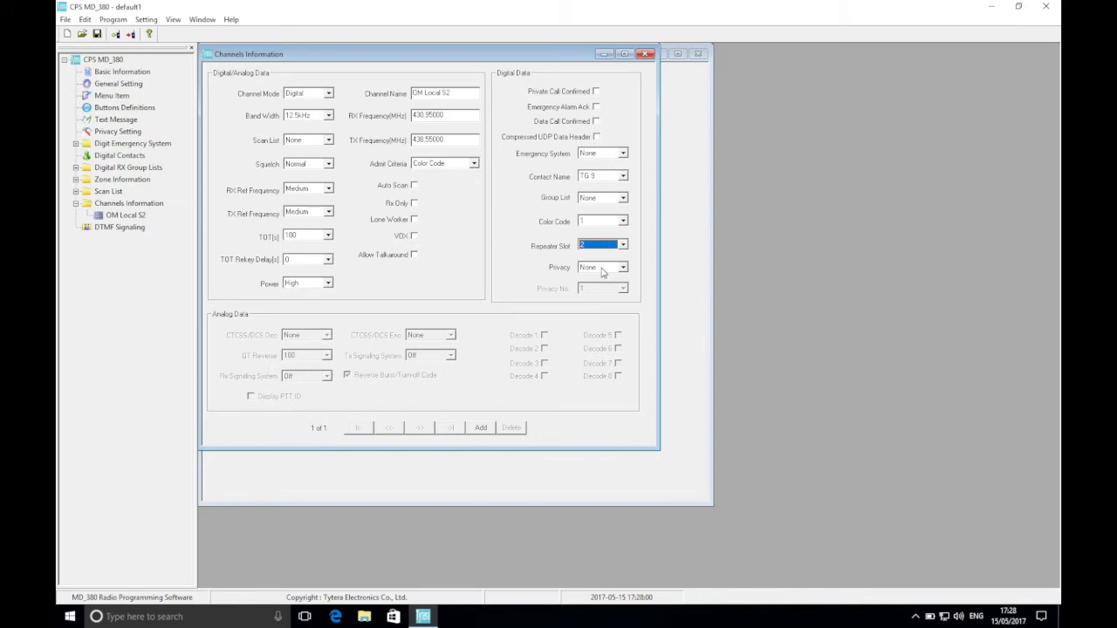
Add 17 new default channels after OM Local S2.
{"action": "left_click", "coordinate": [481, 428]}
{"action": "left_click", "coordinate": [481, 428]}
{"action": "left_click", "coordinate": [481, 428]}
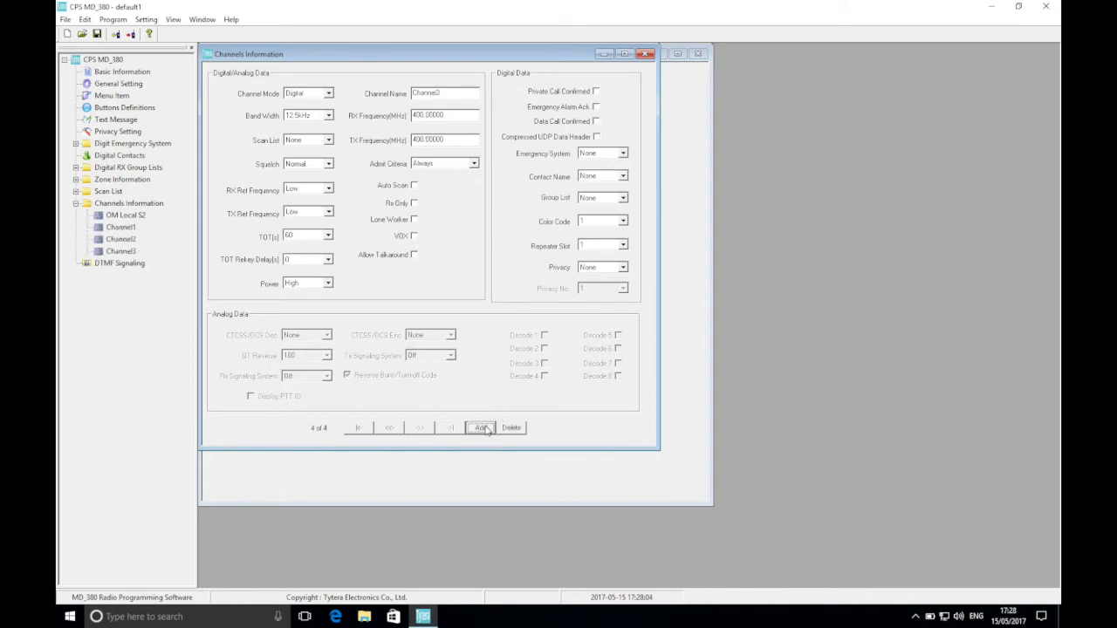
{"action": "left_click", "coordinate": [481, 428]}
{"action": "left_click", "coordinate": [481, 428]}
{"action": "left_click", "coordinate": [481, 428]}
{"action": "left_click", "coordinate": [481, 427]}
{"action": "left_click", "coordinate": [481, 427]}
{"action": "left_click", "coordinate": [480, 428]}
{"action": "left_click", "coordinate": [481, 428]}
{"action": "left_click", "coordinate": [481, 427]}
{"action": "left_click", "coordinate": [481, 428]}
{"action": "left_click", "coordinate": [481, 428]}
{"action": "left_click", "coordinate": [481, 428]}
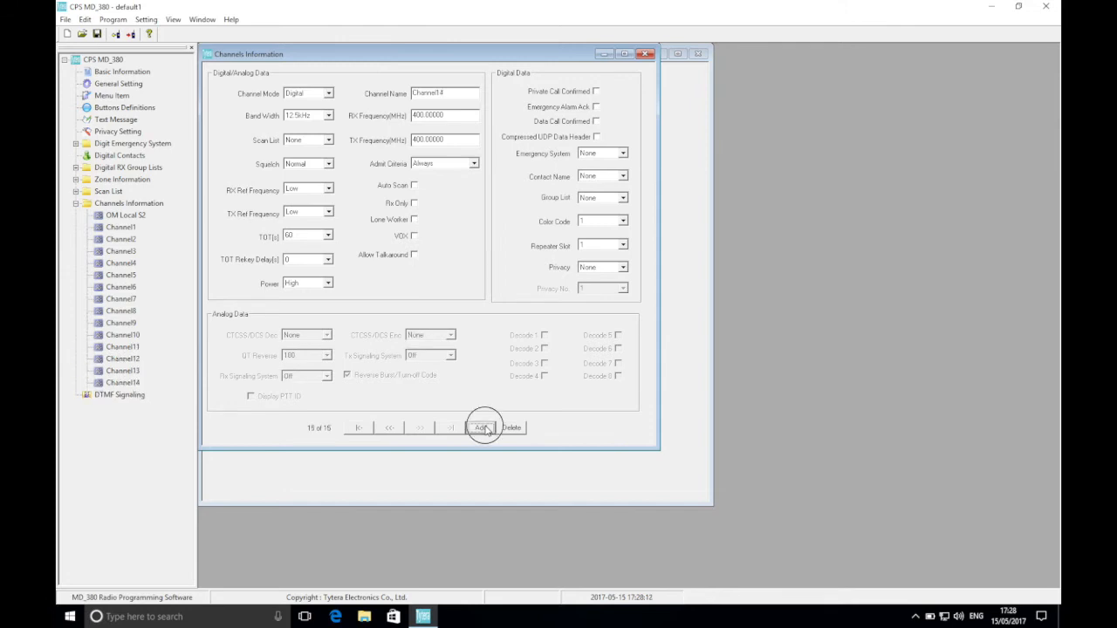
{"action": "left_click", "coordinate": [481, 428]}
{"action": "left_click", "coordinate": [481, 427]}
{"action": "left_click", "coordinate": [481, 428]}
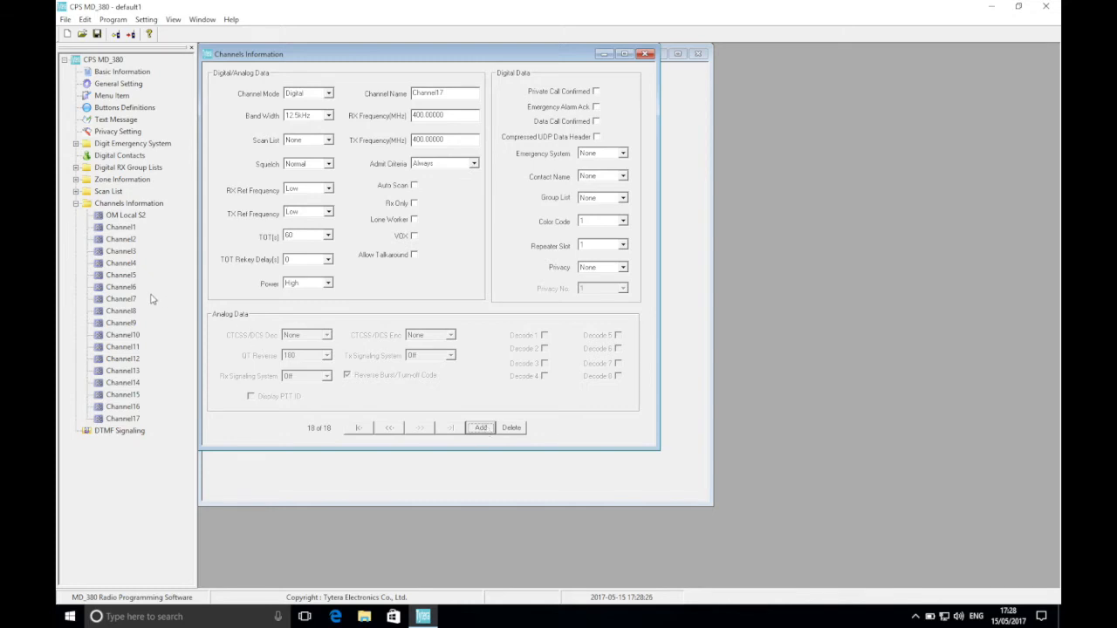
Copy the OM Local S2 channel and paste its settings onto each of Channel1 through Channel17.
{"action": "left_click", "coordinate": [127, 215]}
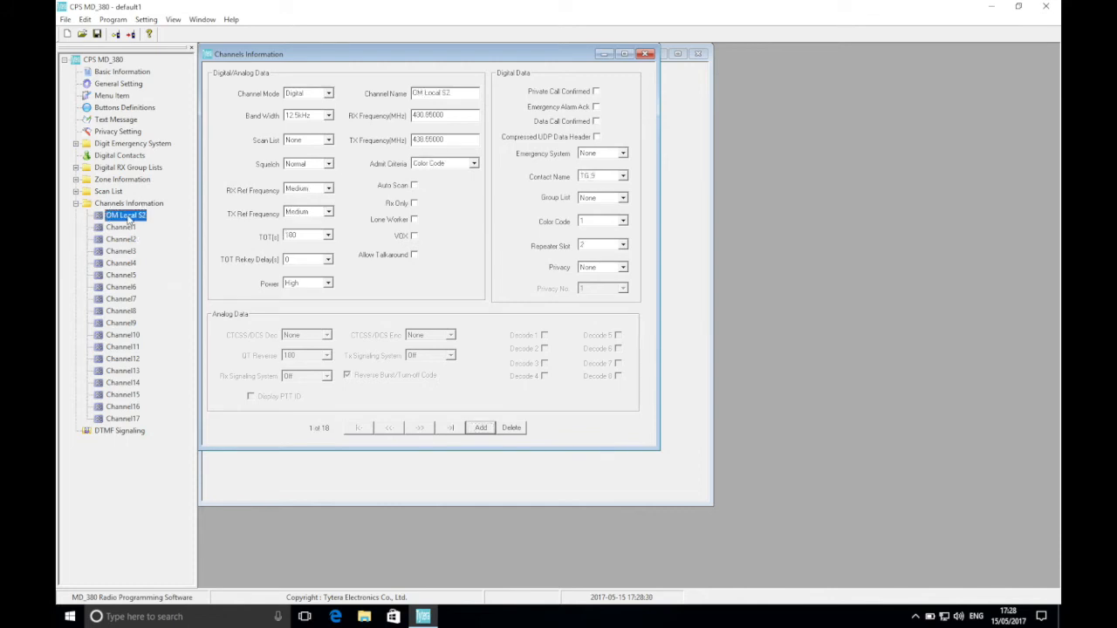
{"action": "right_click", "coordinate": [129, 219]}
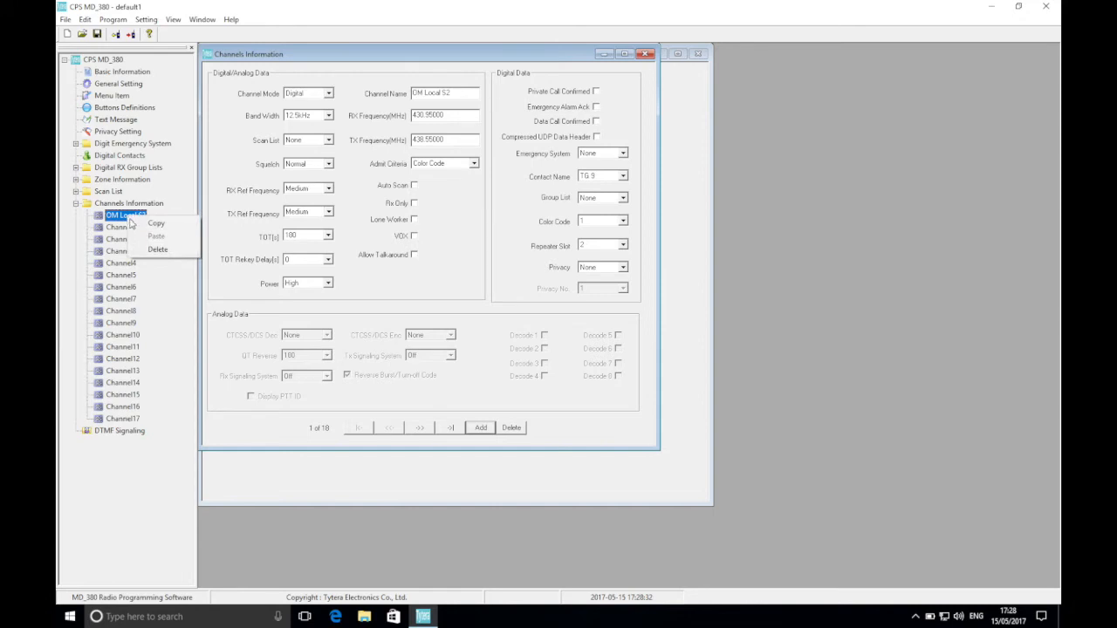
{"action": "left_click", "coordinate": [138, 225]}
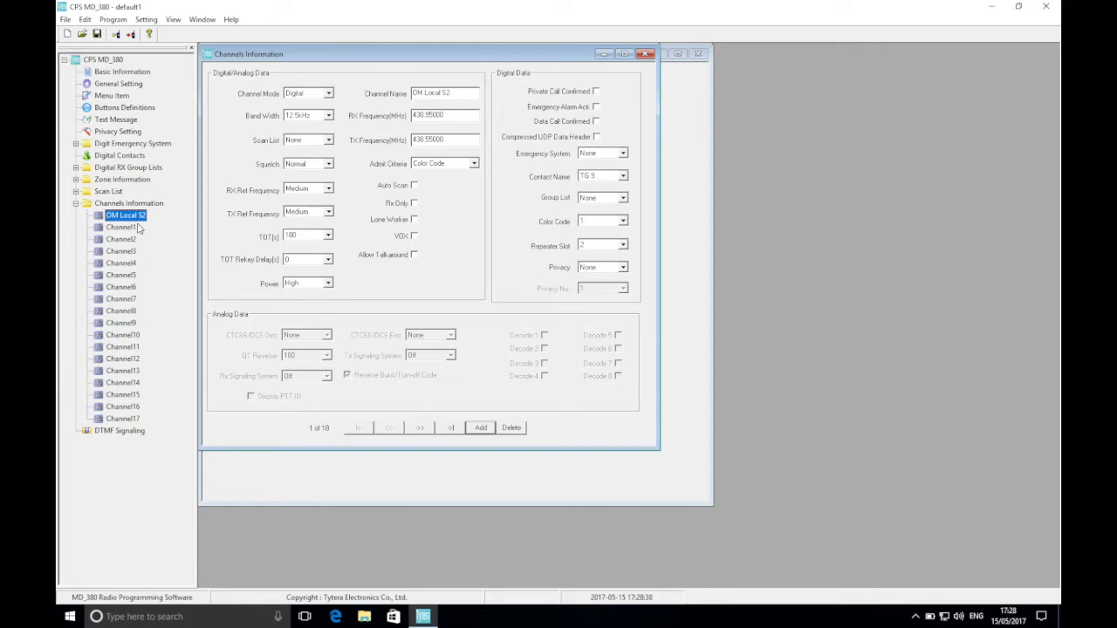
{"action": "left_click", "coordinate": [122, 231]}
{"action": "right_click", "coordinate": [122, 232]}
{"action": "left_click", "coordinate": [123, 252]}
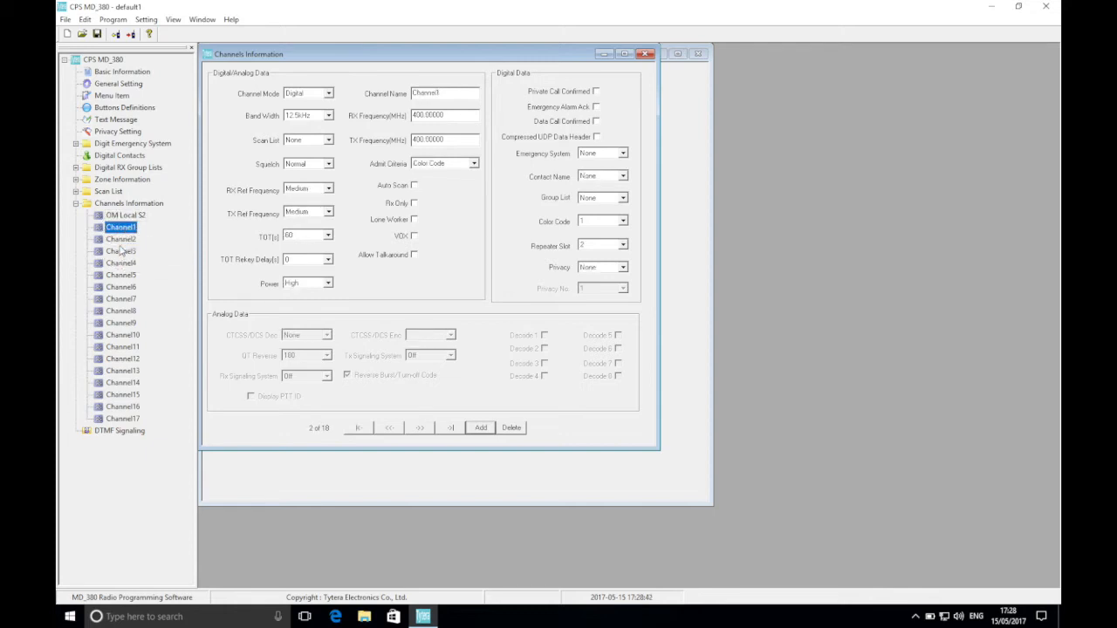
{"action": "left_click", "coordinate": [121, 240]}
{"action": "right_click", "coordinate": [121, 241]}
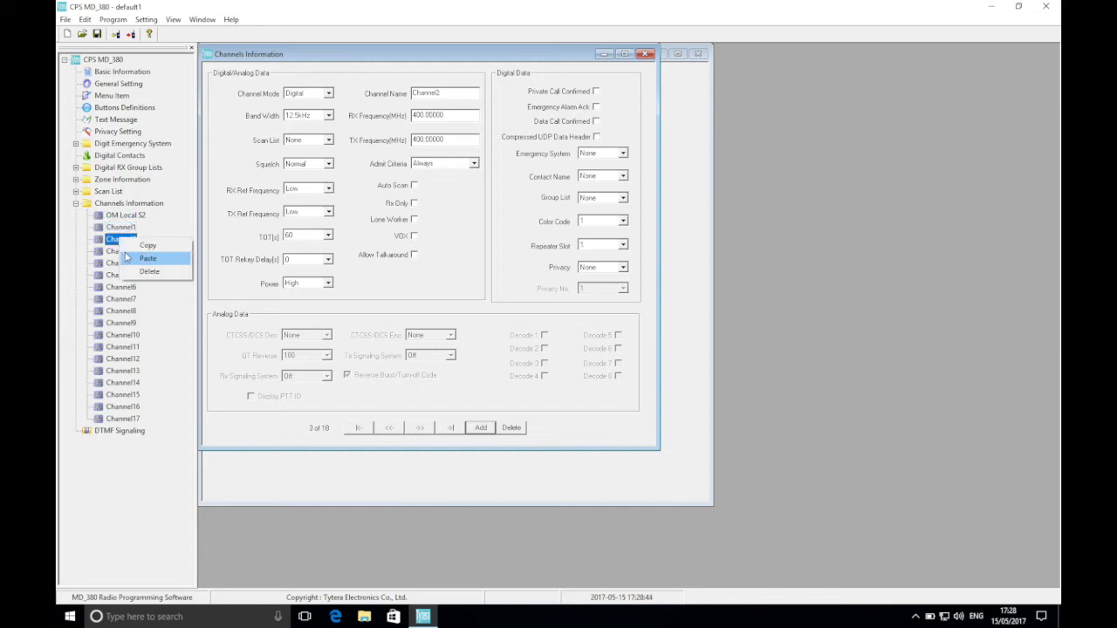
{"action": "left_click", "coordinate": [126, 259]}
{"action": "left_click", "coordinate": [125, 252]}
{"action": "right_click", "coordinate": [127, 257]}
{"action": "left_click", "coordinate": [131, 276]}
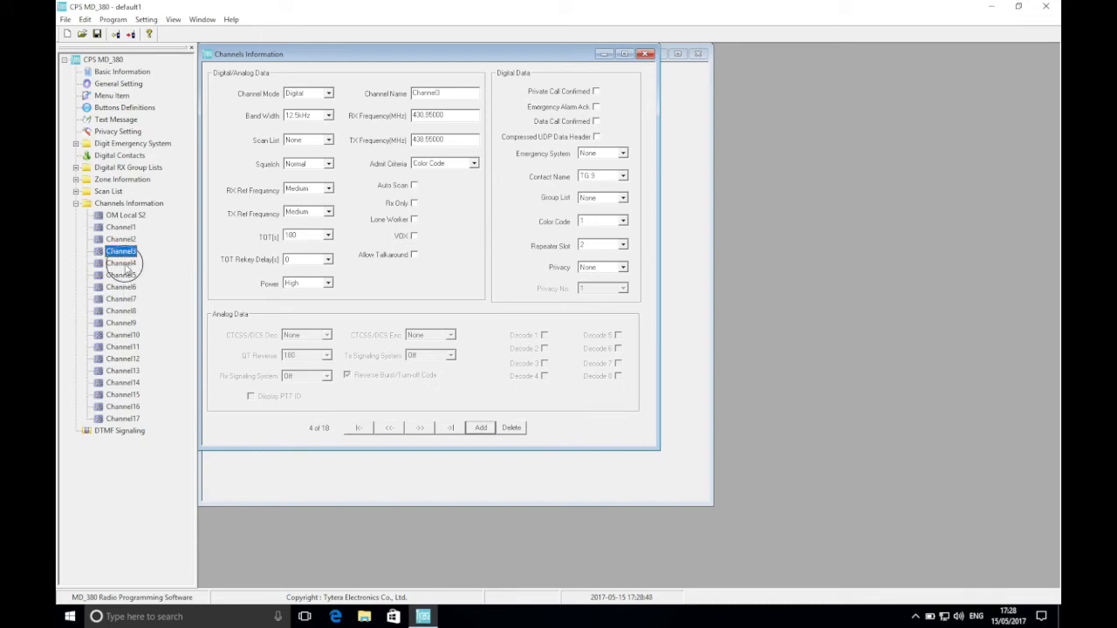
{"action": "left_click", "coordinate": [122, 262]}
{"action": "right_click", "coordinate": [128, 264]}
{"action": "left_click", "coordinate": [133, 285]}
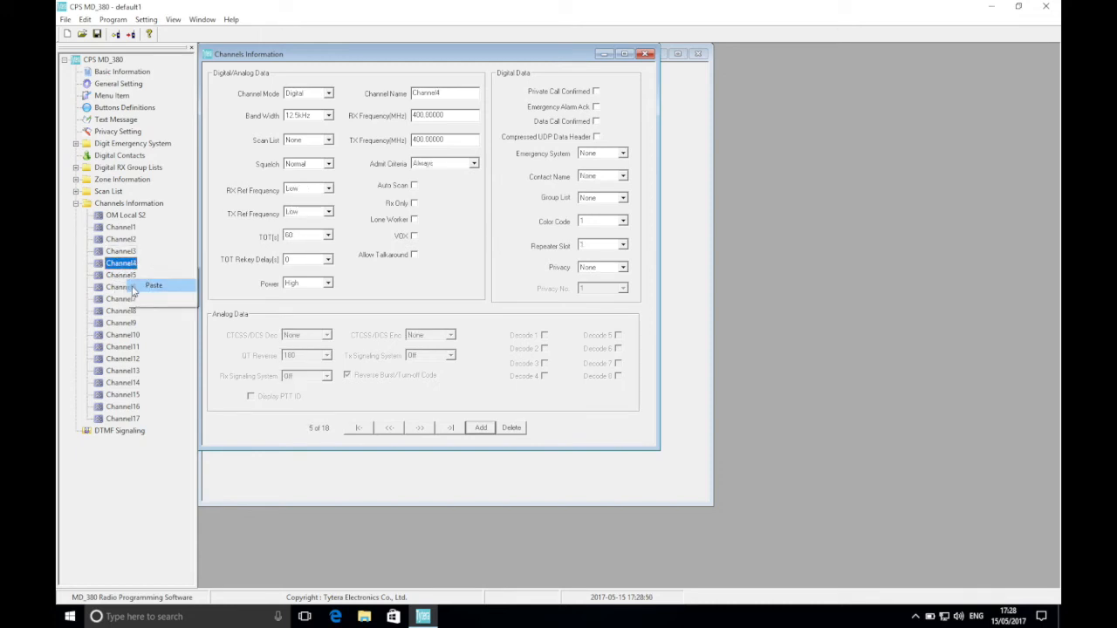
{"action": "left_click", "coordinate": [122, 276]}
{"action": "right_click", "coordinate": [128, 278]}
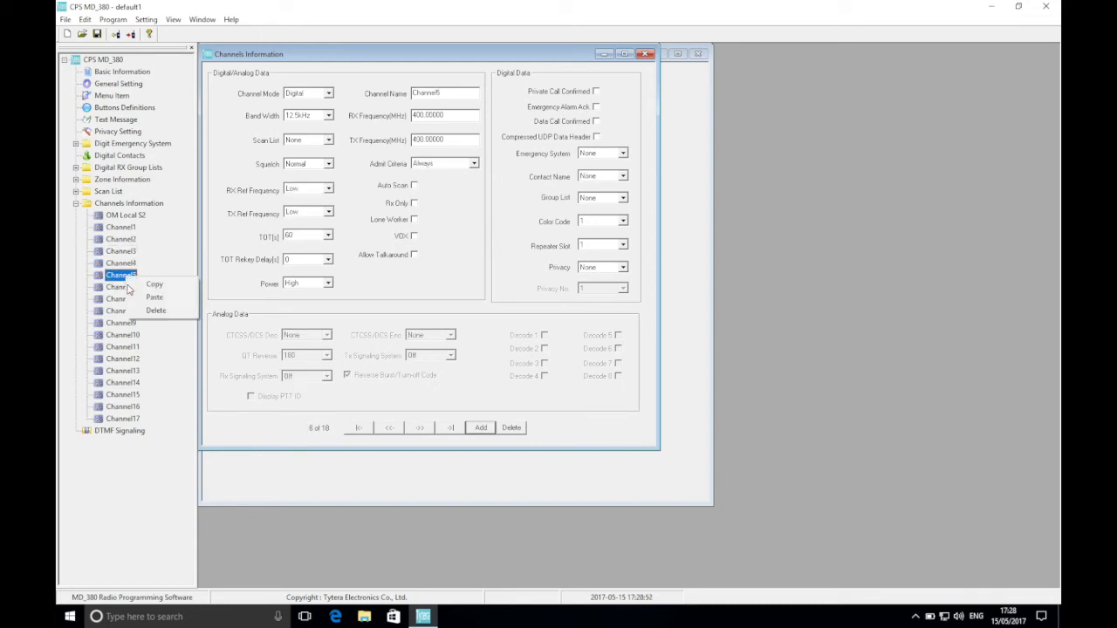
{"action": "left_click", "coordinate": [132, 296]}
{"action": "left_click", "coordinate": [126, 289]}
{"action": "right_click", "coordinate": [128, 289]}
{"action": "left_click", "coordinate": [136, 311]}
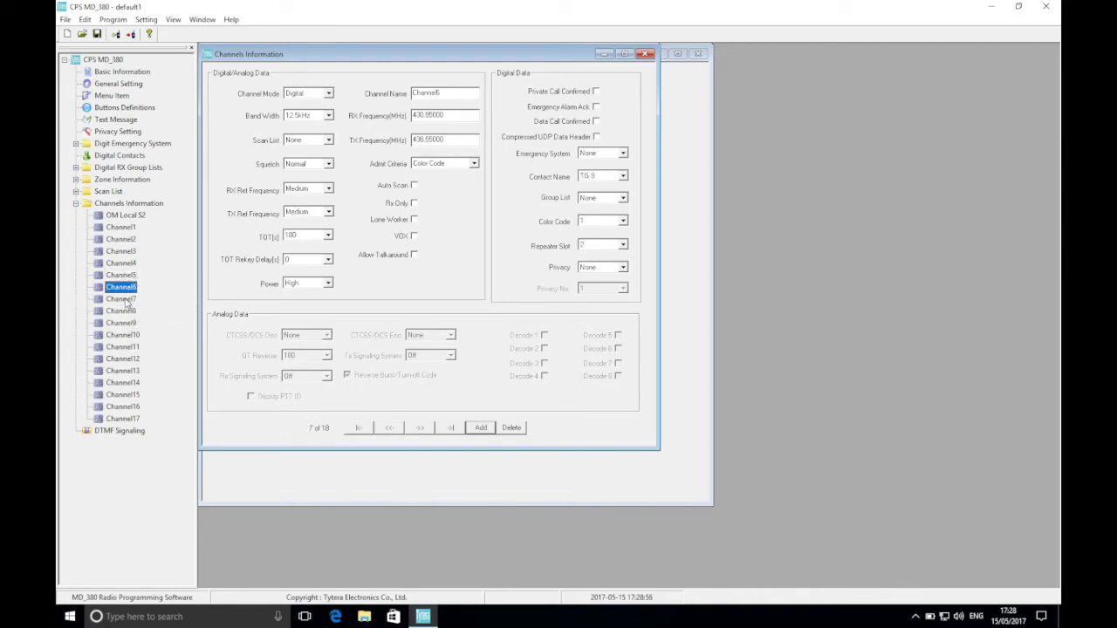
{"action": "left_click", "coordinate": [126, 300]}
{"action": "right_click", "coordinate": [127, 301]}
{"action": "left_click", "coordinate": [134, 321]}
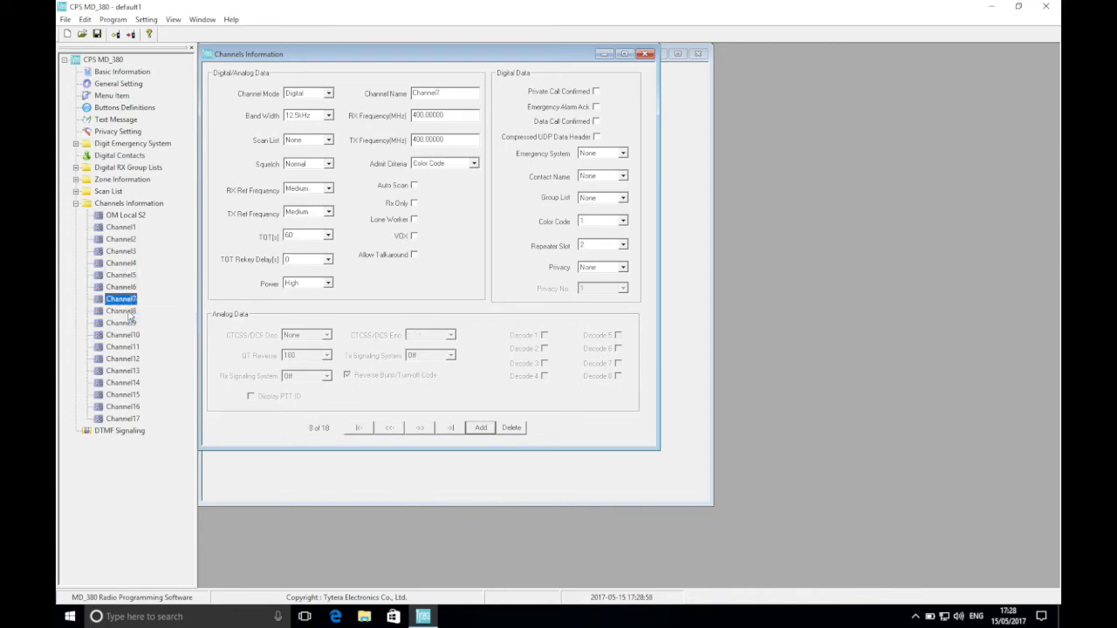
{"action": "right_click", "coordinate": [133, 312]}
{"action": "left_click", "coordinate": [156, 333]}
{"action": "left_click", "coordinate": [128, 323]}
{"action": "right_click", "coordinate": [128, 324]}
{"action": "left_click", "coordinate": [155, 344]}
{"action": "left_click", "coordinate": [129, 337]}
{"action": "right_click", "coordinate": [129, 337]}
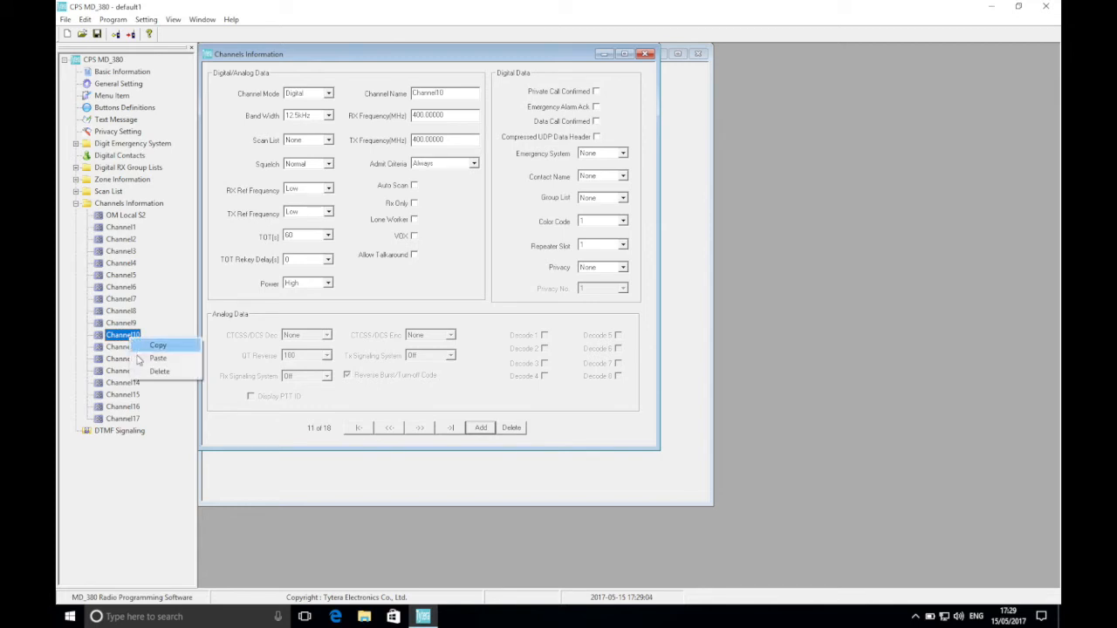
{"action": "left_click", "coordinate": [156, 357]}
{"action": "left_click", "coordinate": [127, 349]}
{"action": "right_click", "coordinate": [127, 349]}
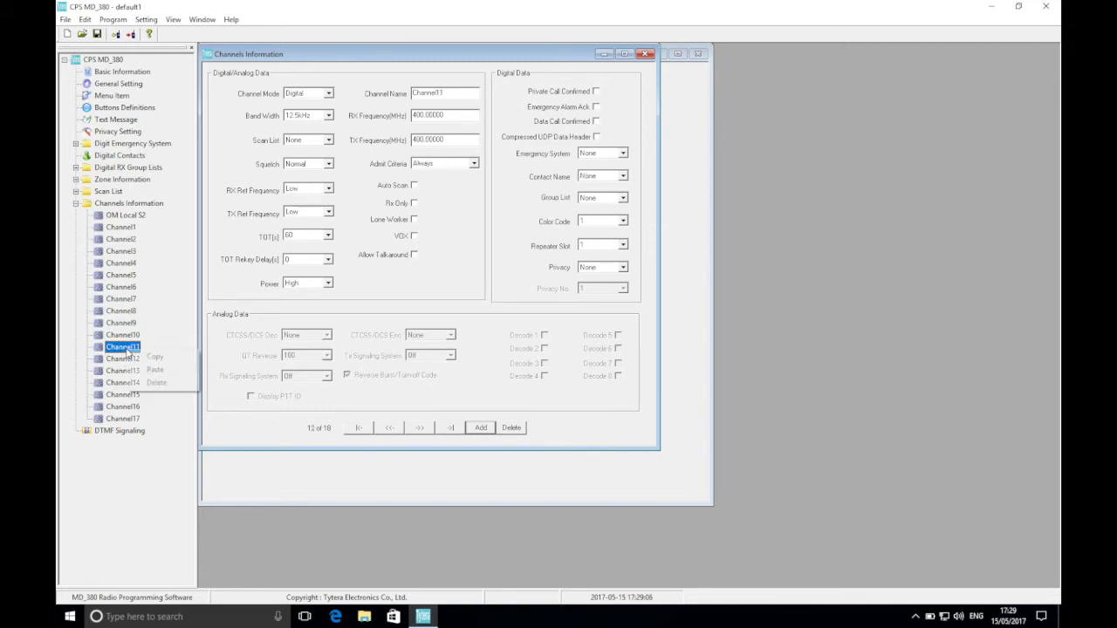
{"action": "left_click", "coordinate": [155, 368]}
{"action": "left_click", "coordinate": [127, 360]}
{"action": "right_click", "coordinate": [128, 360]}
{"action": "left_click", "coordinate": [133, 380]}
{"action": "left_click", "coordinate": [128, 371]}
{"action": "right_click", "coordinate": [129, 372]}
{"action": "left_click", "coordinate": [138, 394]}
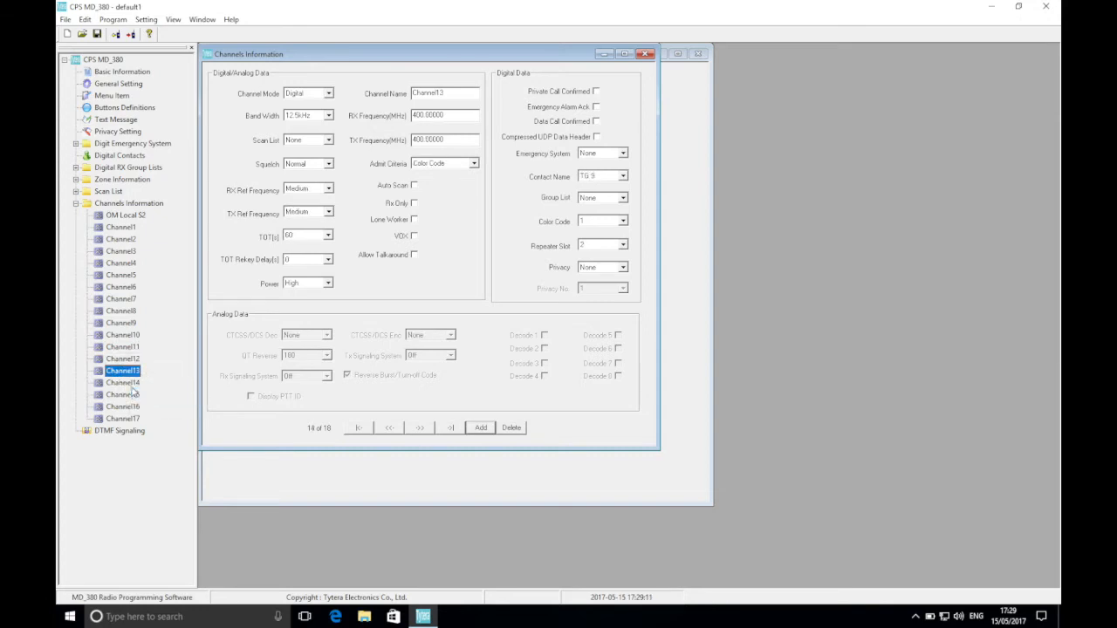
{"action": "left_click", "coordinate": [128, 383]}
{"action": "right_click", "coordinate": [129, 384]}
{"action": "left_click", "coordinate": [155, 406]}
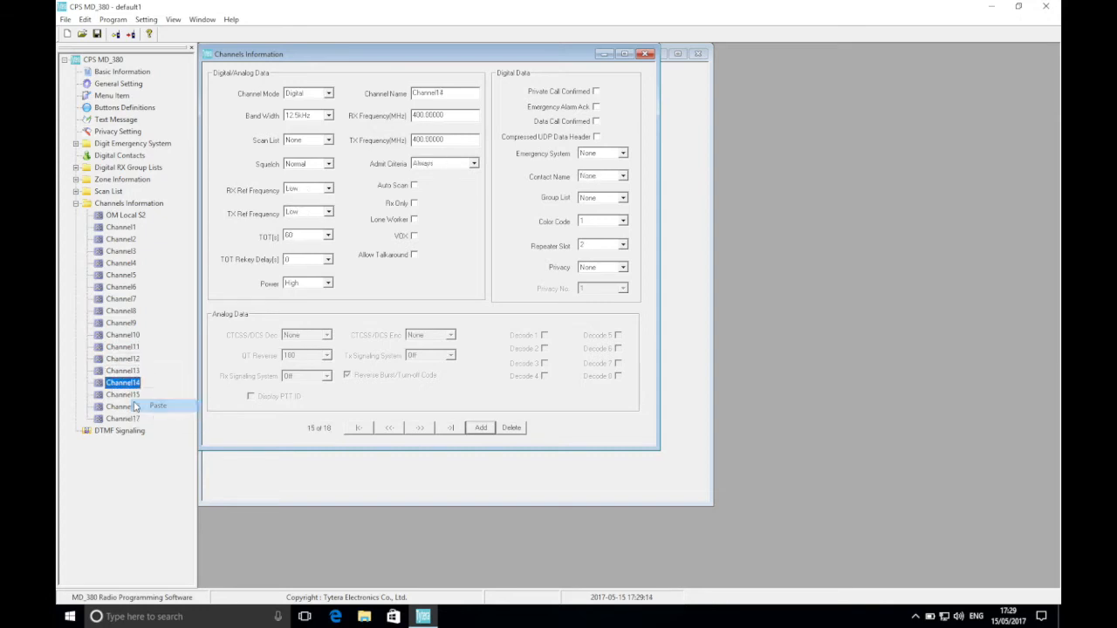
{"action": "left_click", "coordinate": [128, 395]}
{"action": "right_click", "coordinate": [129, 396]}
{"action": "left_click", "coordinate": [156, 416]}
{"action": "left_click", "coordinate": [134, 409]}
{"action": "right_click", "coordinate": [135, 409]}
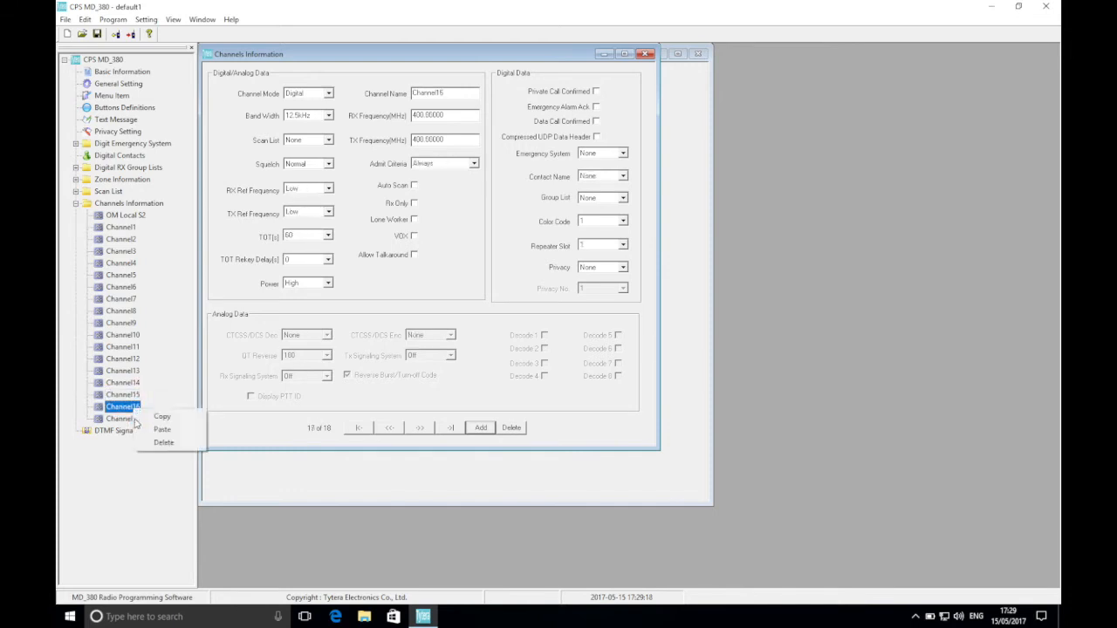
{"action": "left_click", "coordinate": [157, 421]}
{"action": "left_click", "coordinate": [129, 421]}
{"action": "right_click", "coordinate": [129, 421]}
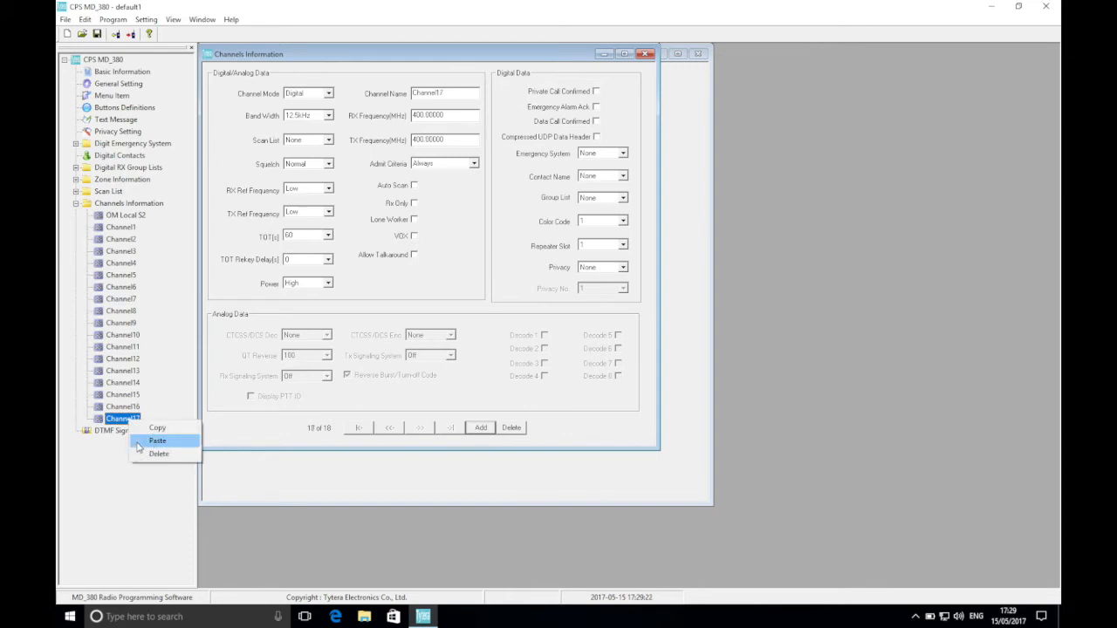
{"action": "left_click", "coordinate": [138, 442]}
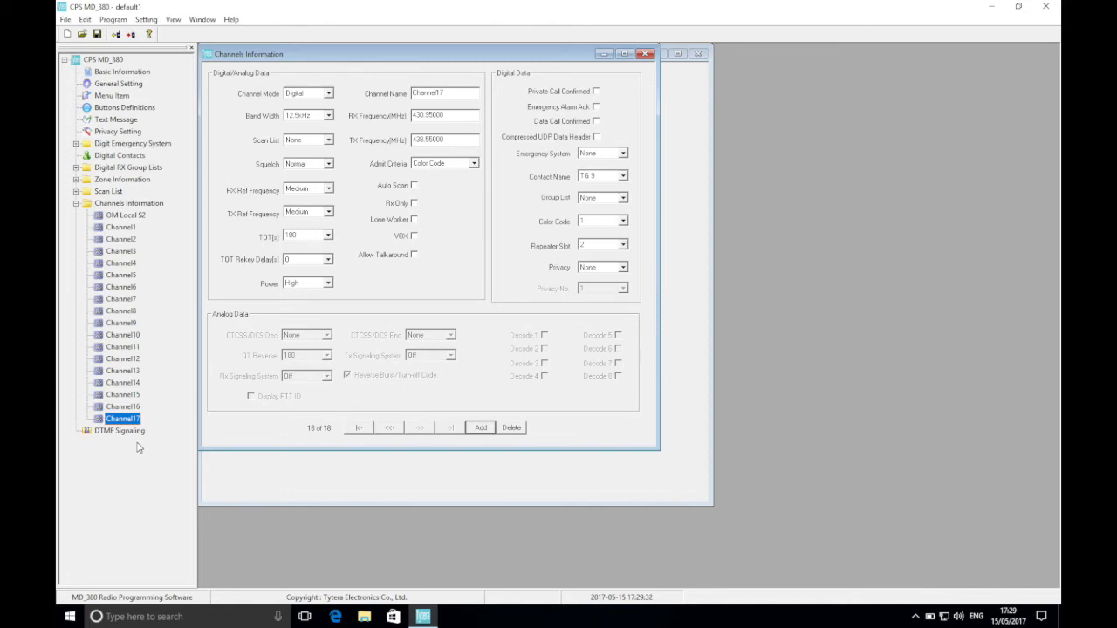
Rename Channel1 as OM Local S1 and set its repeater slot to 1.
{"action": "left_click", "coordinate": [124, 228]}
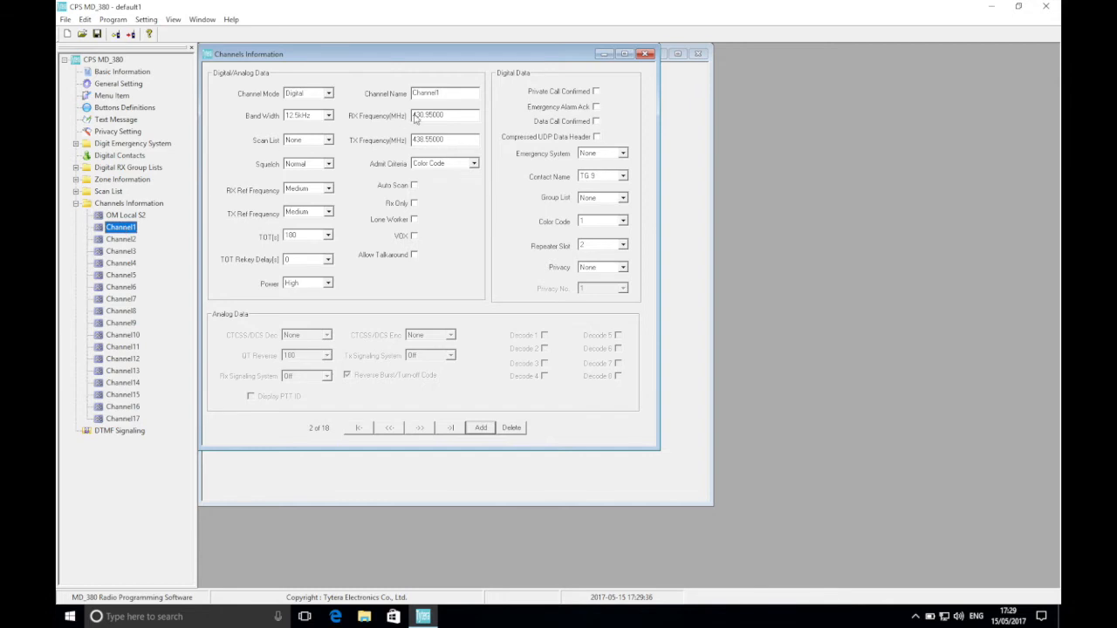
{"action": "left_click", "coordinate": [397, 95]}
{"action": "type", "text": "OM Local S1"}
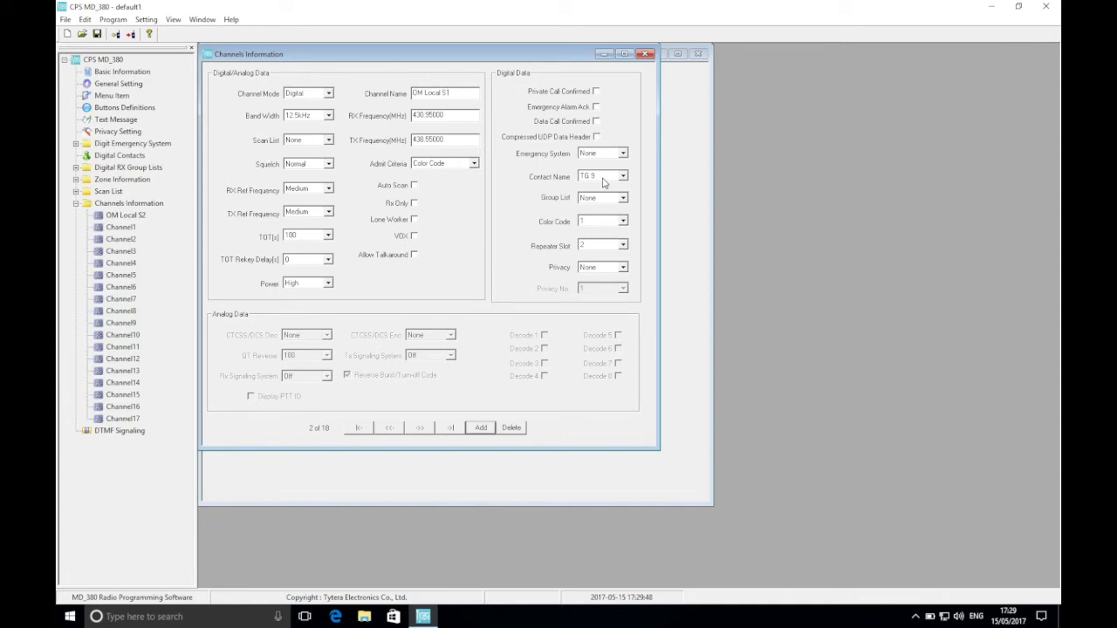
{"action": "left_click", "coordinate": [593, 246]}
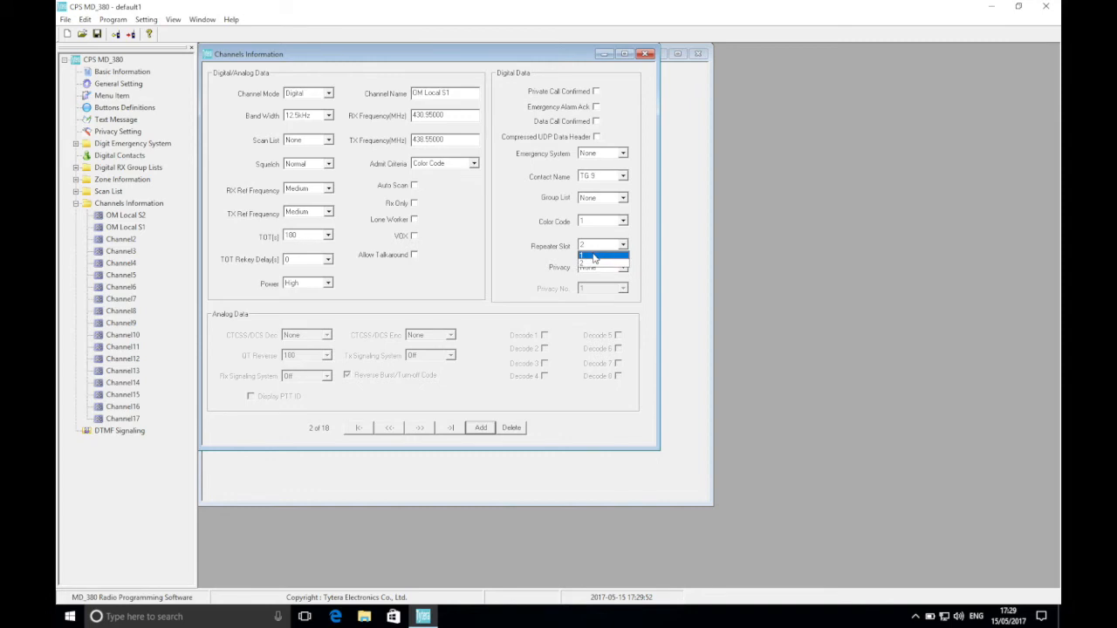
{"action": "left_click", "coordinate": [593, 255]}
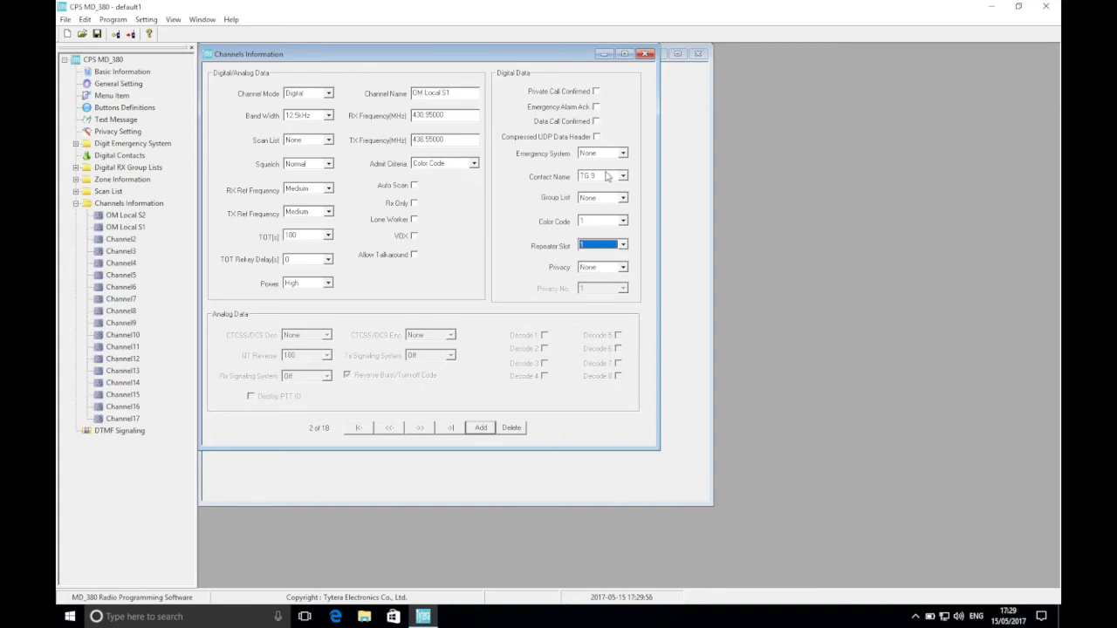
Rename Channel2 as OM TG 2 Europe.
{"action": "left_click", "coordinate": [125, 241]}
{"action": "left_click_drag", "start_coordinate": [453, 92], "coordinate": [394, 92]}
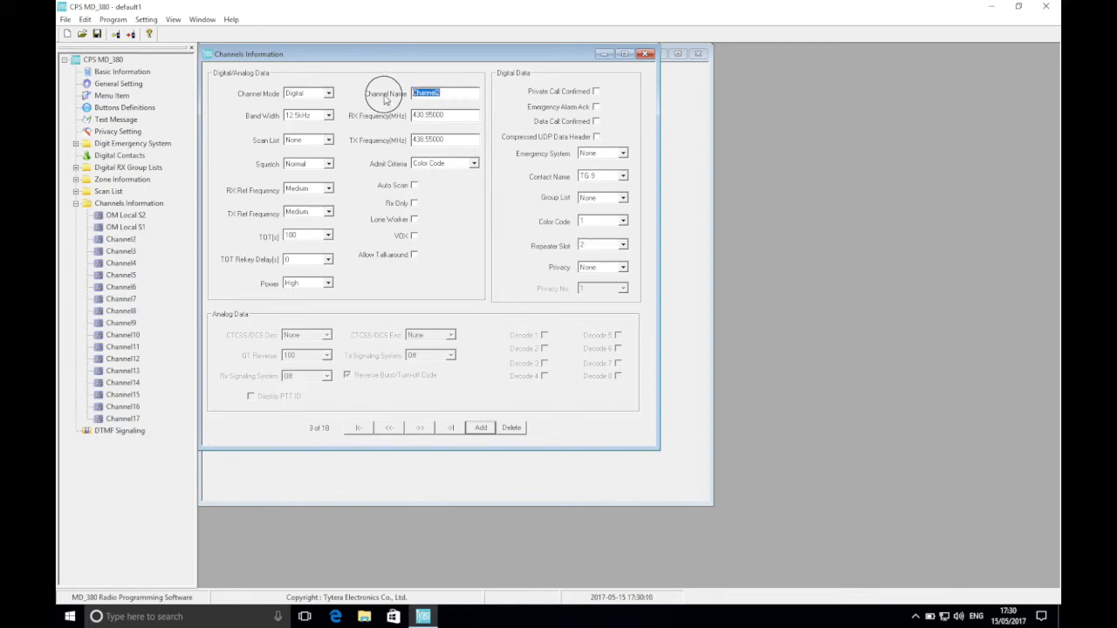
{"action": "type", "text": "OM TG 2 Europe"}
Set the OM TG 2 Europe channel's contact name to TG 2 and its repeater slot to 1.
{"action": "left_click", "coordinate": [606, 179]}
{"action": "scroll", "coordinate": [624, 199], "scroll_direction": "up", "scroll_amount": 2}
{"action": "left_click", "coordinate": [603, 208]}
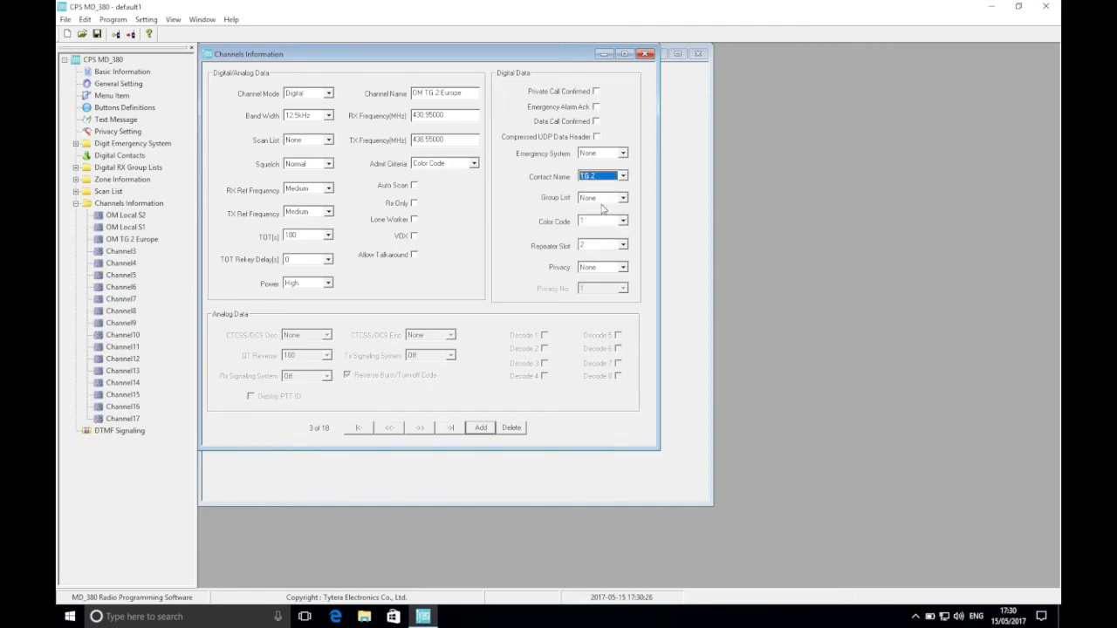
{"action": "left_click", "coordinate": [600, 249]}
{"action": "left_click", "coordinate": [598, 256]}
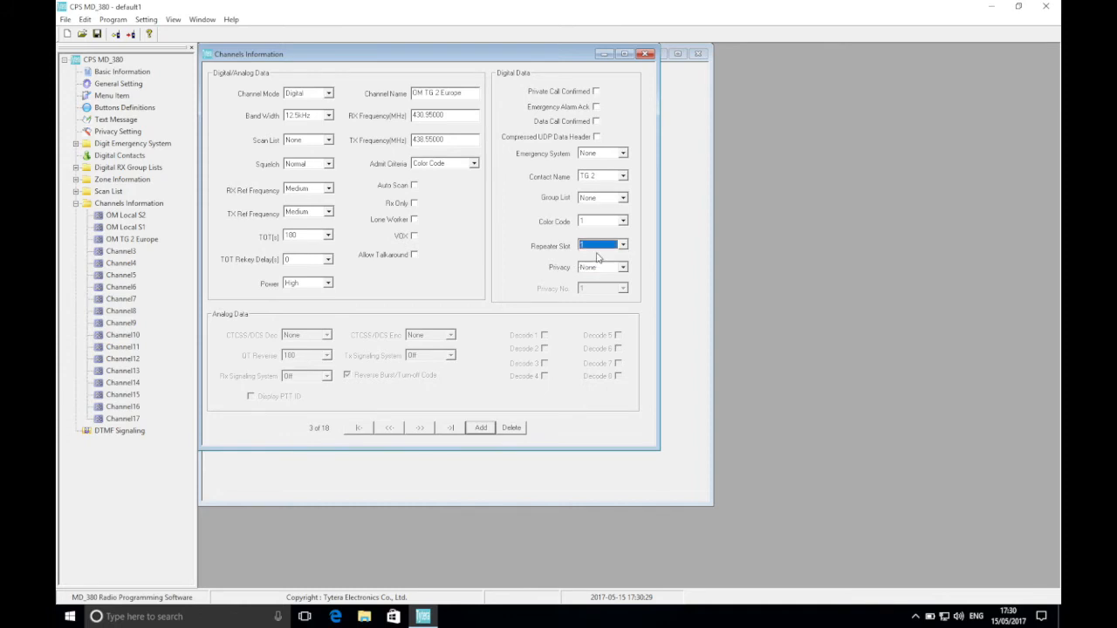
Rename Channel3 as OM TG 8 GB2RS and set its contact name to TG 8.
{"action": "left_click", "coordinate": [119, 252]}
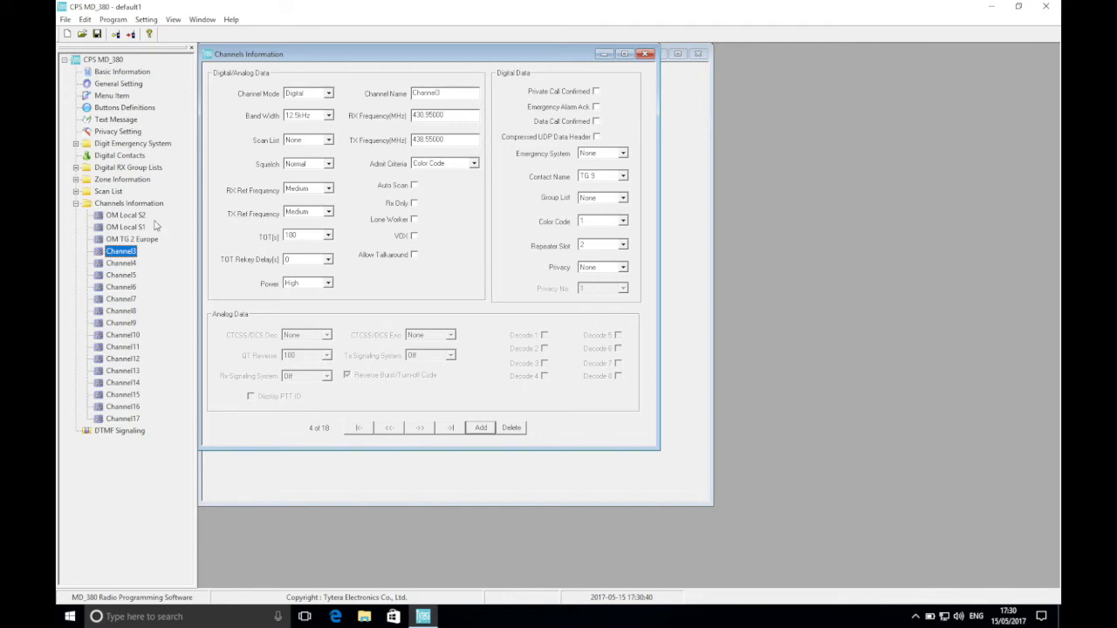
{"action": "left_click", "coordinate": [430, 96]}
{"action": "double_click", "coordinate": [431, 95]}
{"action": "type", "text": "OM TG 8 GB2RS"}
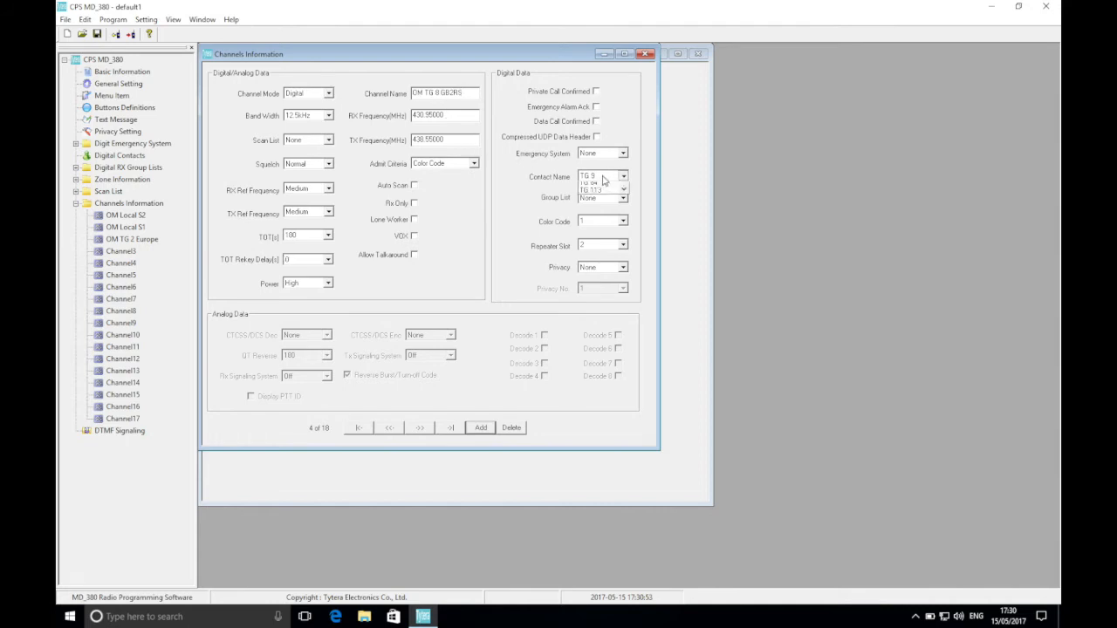
{"action": "left_click", "coordinate": [622, 176]}
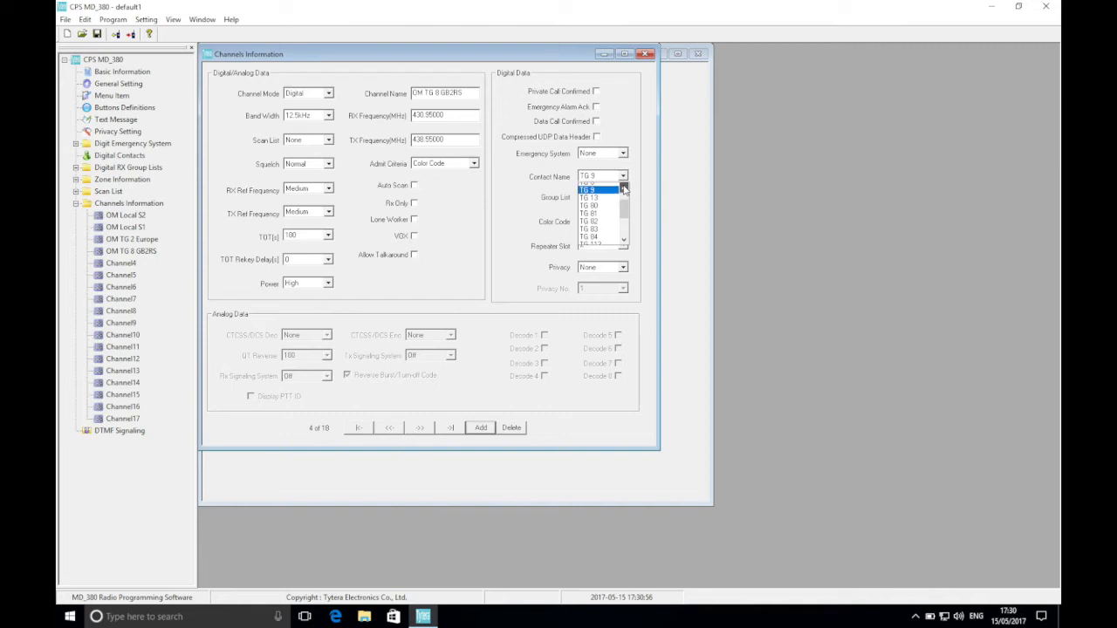
{"action": "left_click", "coordinate": [607, 186]}
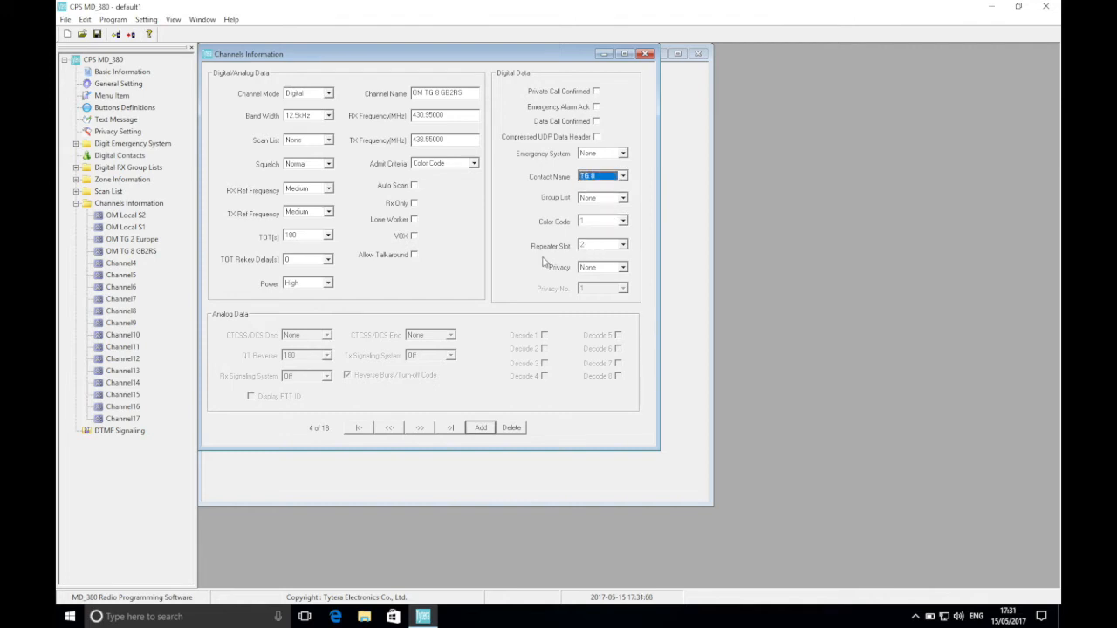
Rename Channel4 as OM TG 13 WW Eng.
{"action": "left_click", "coordinate": [122, 263]}
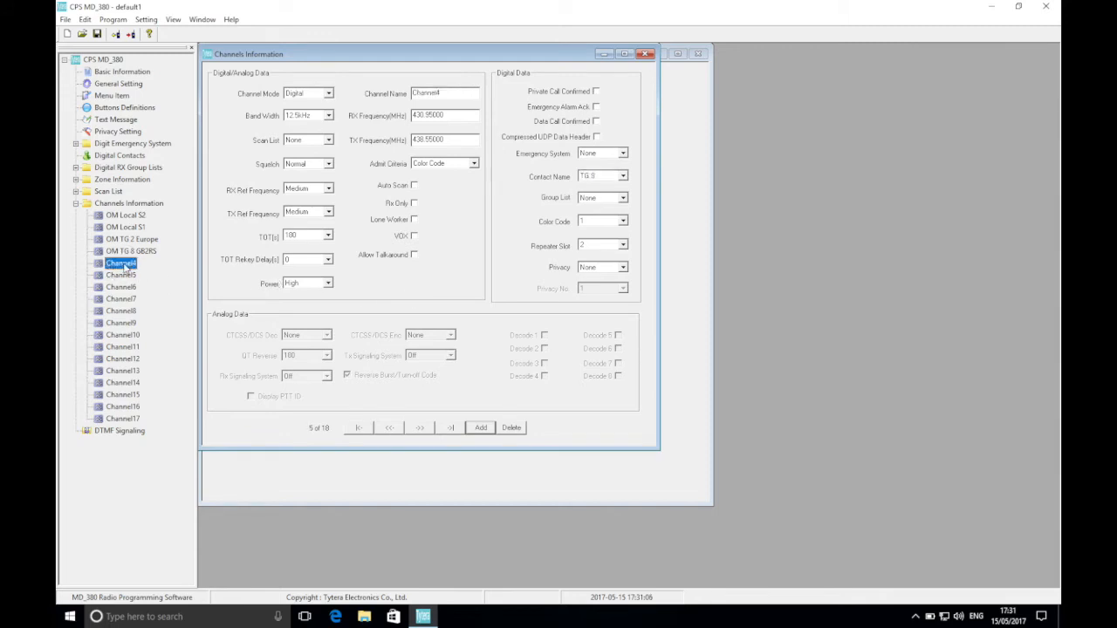
{"action": "double_click", "coordinate": [456, 96]}
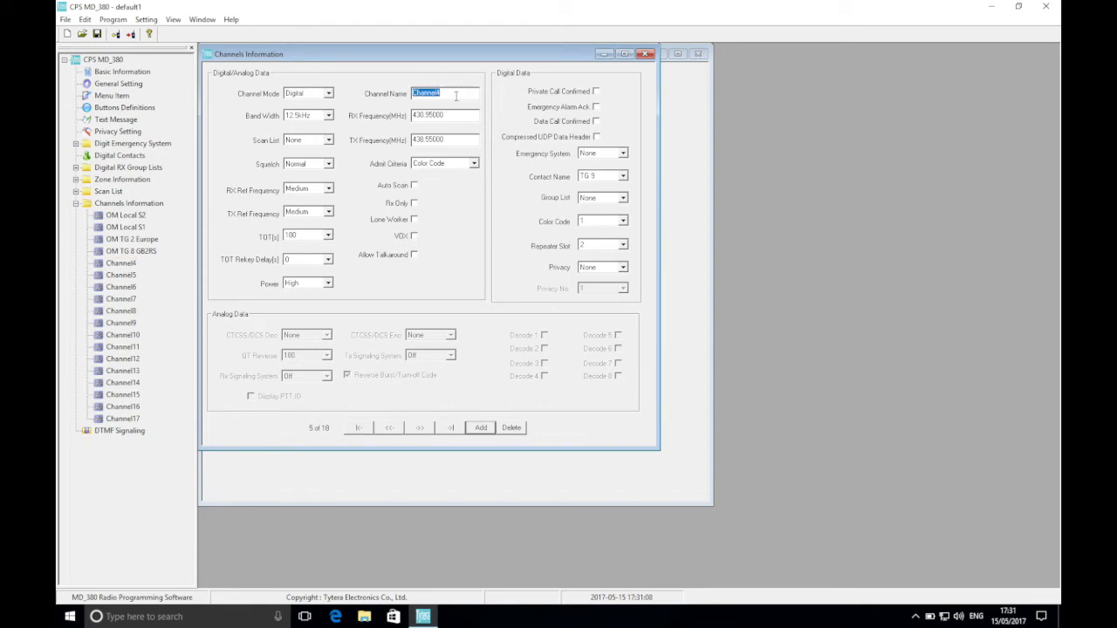
{"action": "type", "text": "OM"}
{"action": "type", "text": " WM"}
{"action": "key", "text": "BackSpace"}
{"action": "key", "text": "BackSpace"}
{"action": "type", "text": "TG 13 WW Eng"}
Set the OM TG 13 WW Eng channel's contact name to TG 13 and its repeater slot to 1.
{"action": "left_click", "coordinate": [610, 176]}
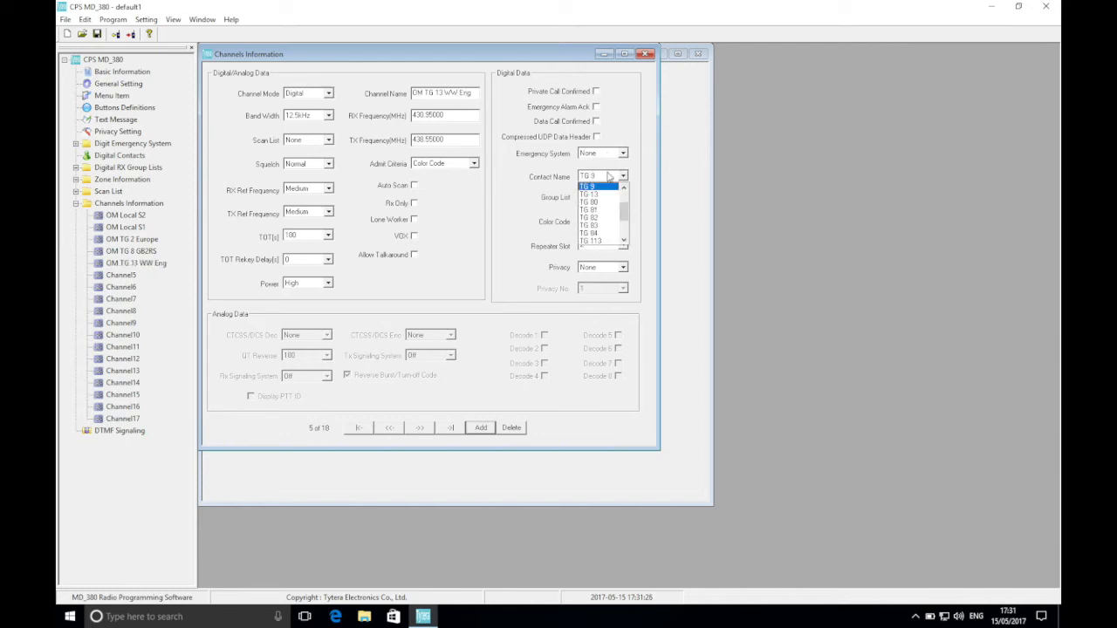
{"action": "left_click", "coordinate": [609, 194]}
{"action": "left_click", "coordinate": [597, 246]}
{"action": "left_click", "coordinate": [596, 255]}
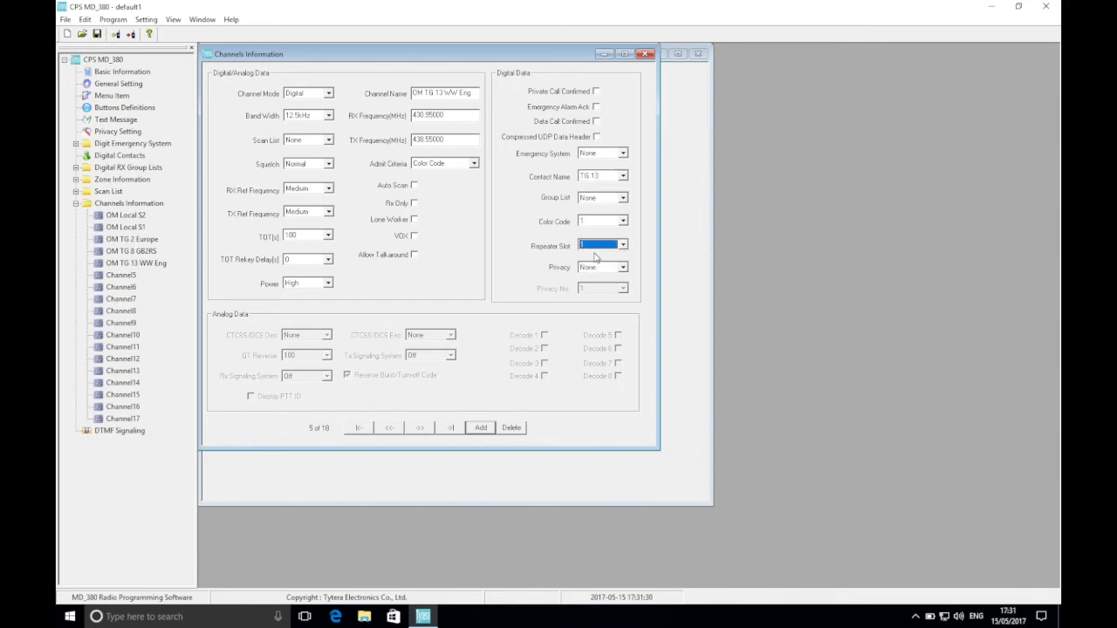
Configure Channel5 as OM TG 80, with contact name TG 80 and repeater slot 1.
{"action": "left_click", "coordinate": [122, 275]}
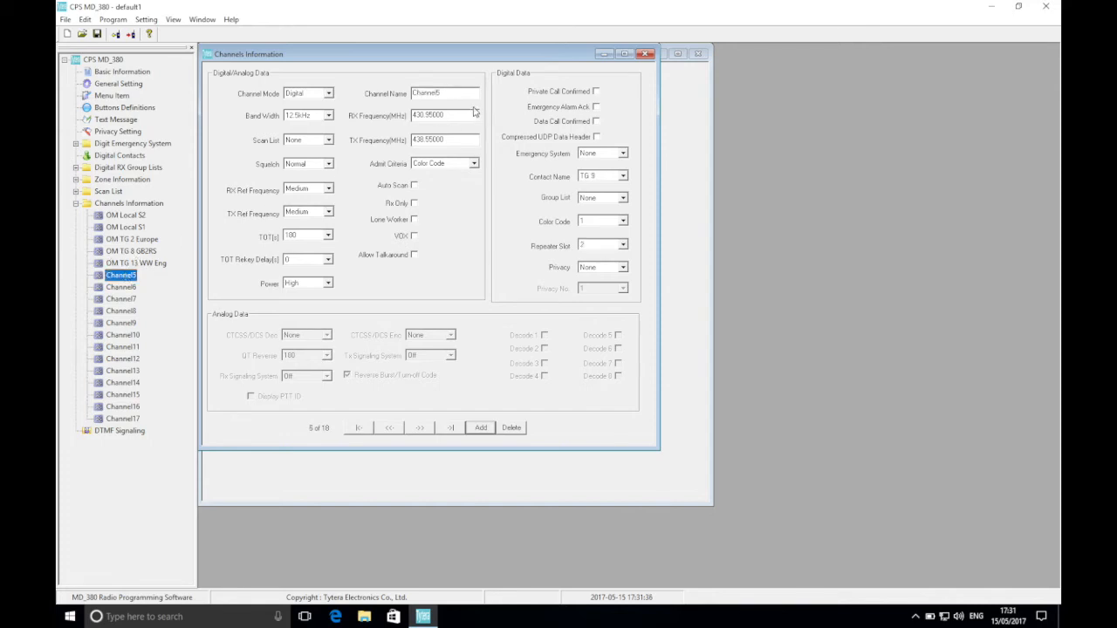
{"action": "left_click_drag", "start_coordinate": [457, 93], "coordinate": [387, 97]}
{"action": "type", "text": "OM TG 80"}
{"action": "left_click", "coordinate": [602, 178]}
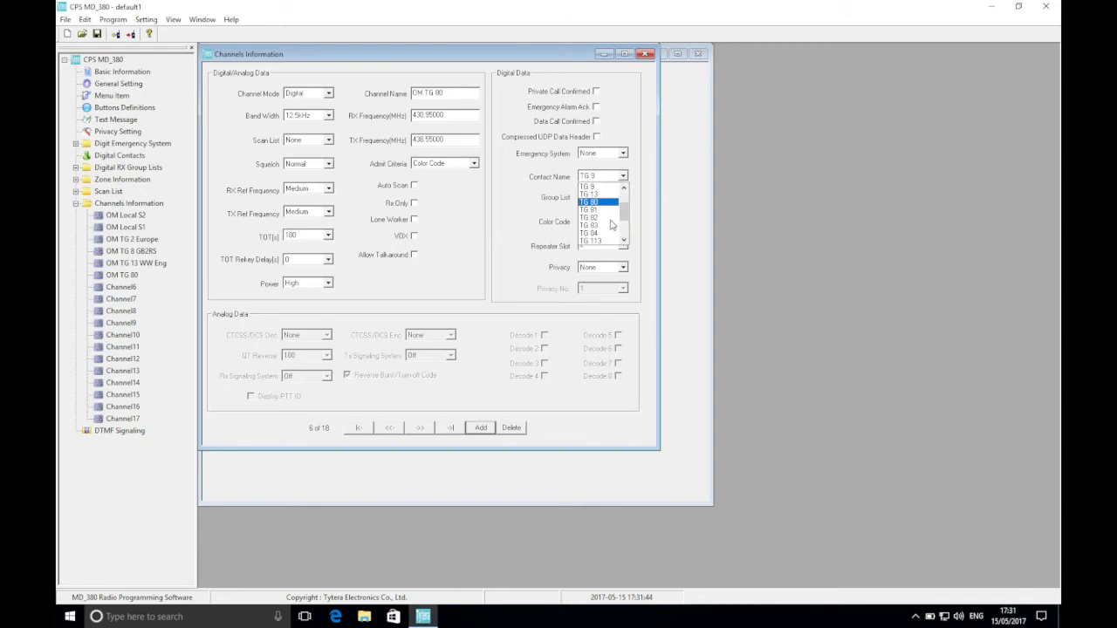
{"action": "left_click", "coordinate": [606, 202]}
{"action": "left_click", "coordinate": [596, 245]}
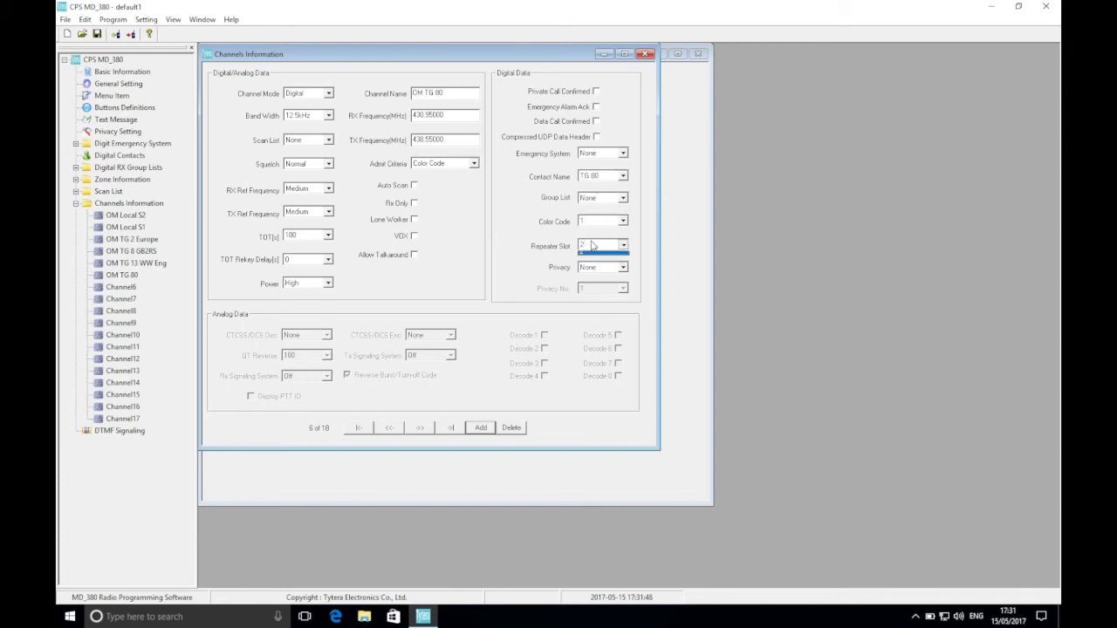
{"action": "left_click", "coordinate": [593, 259]}
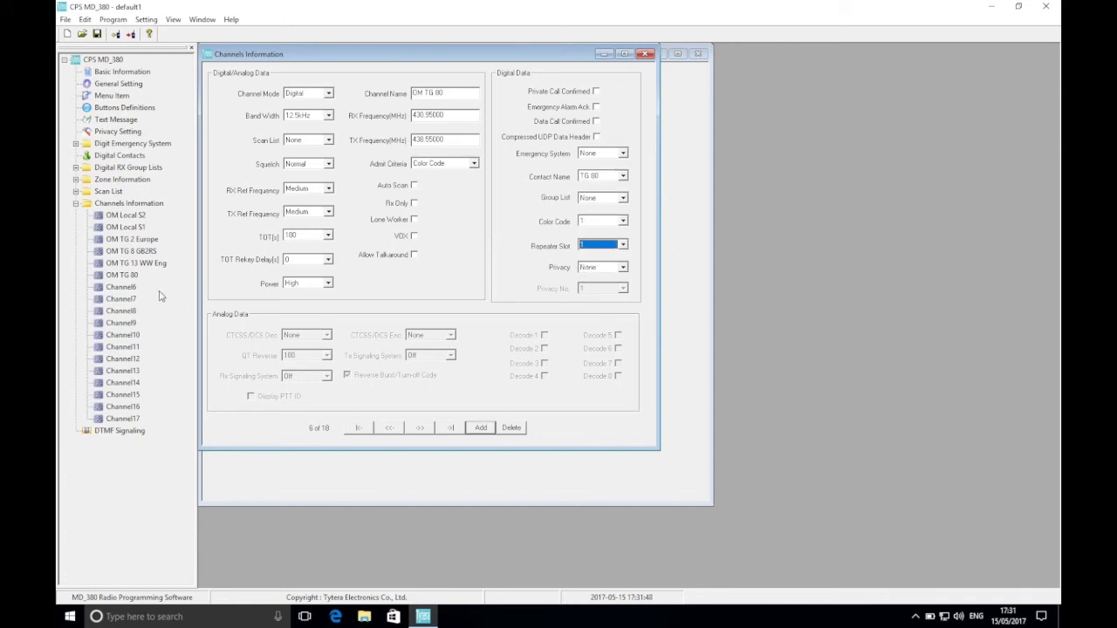
Configure Channel6 as OM TG 81, with contact name TG 81 and repeater slot 1.
{"action": "left_click", "coordinate": [131, 289]}
{"action": "left_click_drag", "start_coordinate": [449, 90], "coordinate": [381, 88]}
{"action": "type", "text": "OM TG 81"}
{"action": "left_click", "coordinate": [601, 178]}
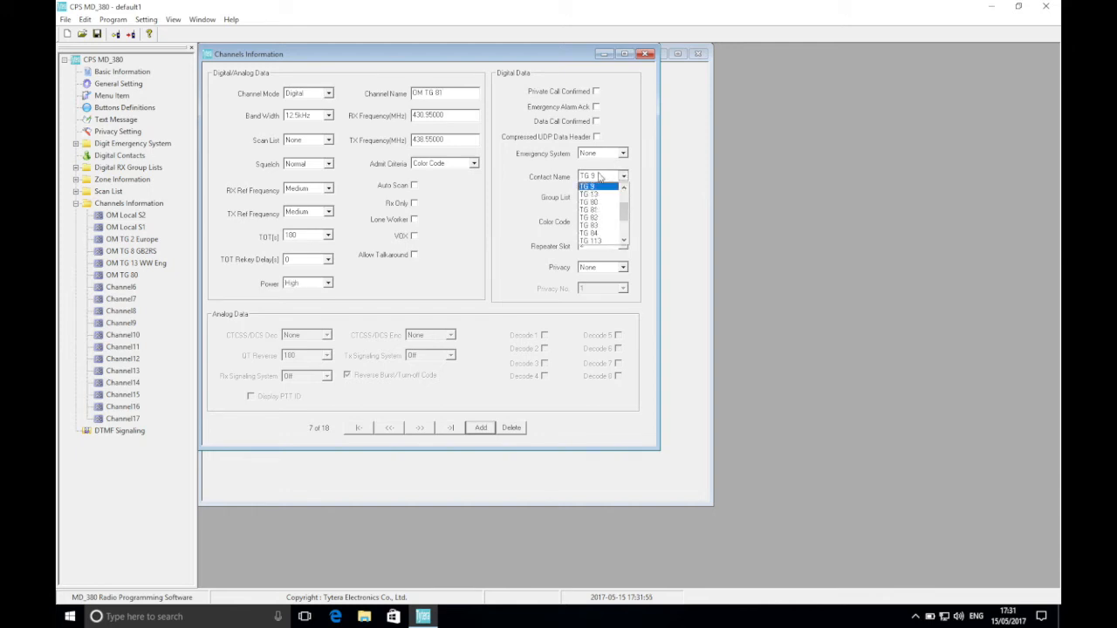
{"action": "left_click", "coordinate": [609, 210]}
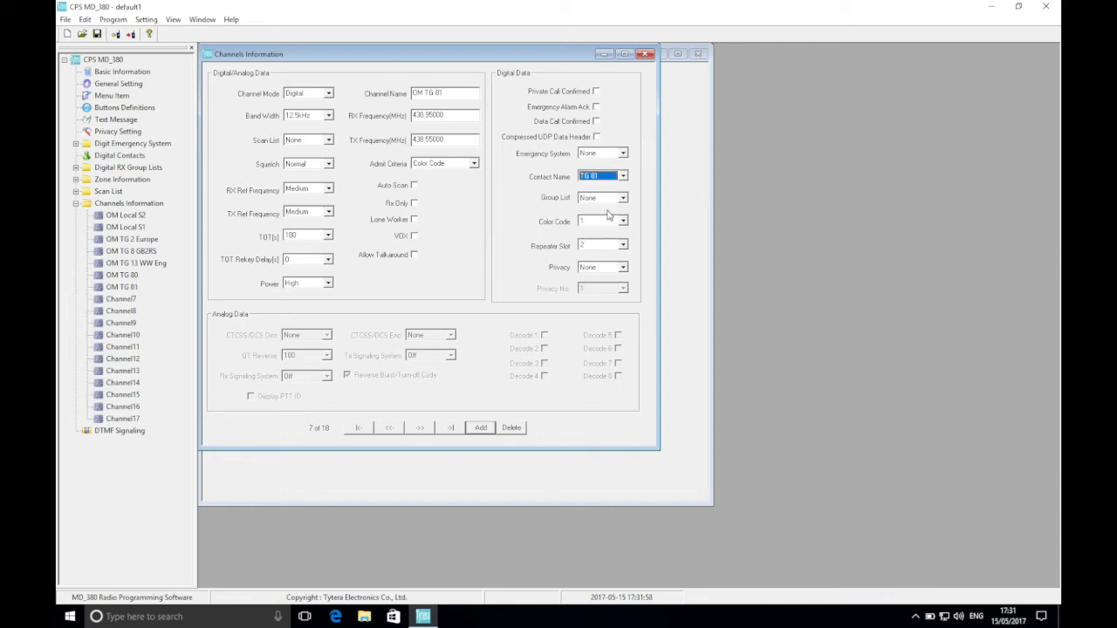
{"action": "left_click", "coordinate": [604, 248]}
{"action": "left_click", "coordinate": [604, 260]}
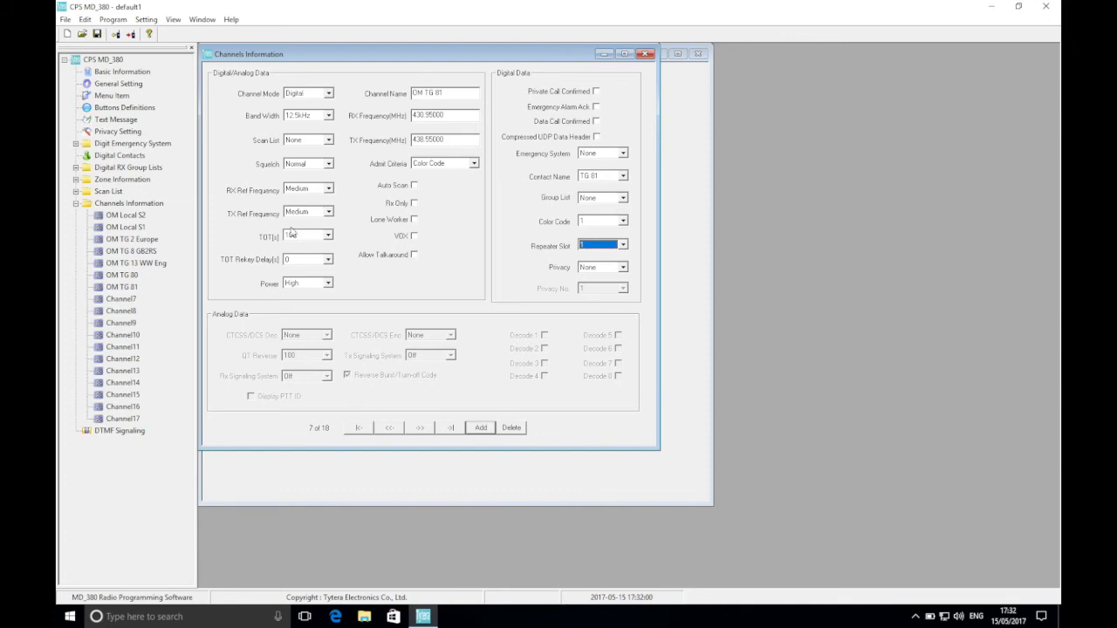
Configure Channel7 as OM TG 82, with contact name TG 82 and repeater slot 1.
{"action": "left_click", "coordinate": [122, 299]}
{"action": "left_click", "coordinate": [453, 99]}
{"action": "left_click_drag", "start_coordinate": [453, 99], "coordinate": [362, 94]}
{"action": "type", "text": "OM TG 82"}
{"action": "left_click", "coordinate": [602, 176]}
{"action": "left_click", "coordinate": [601, 217]}
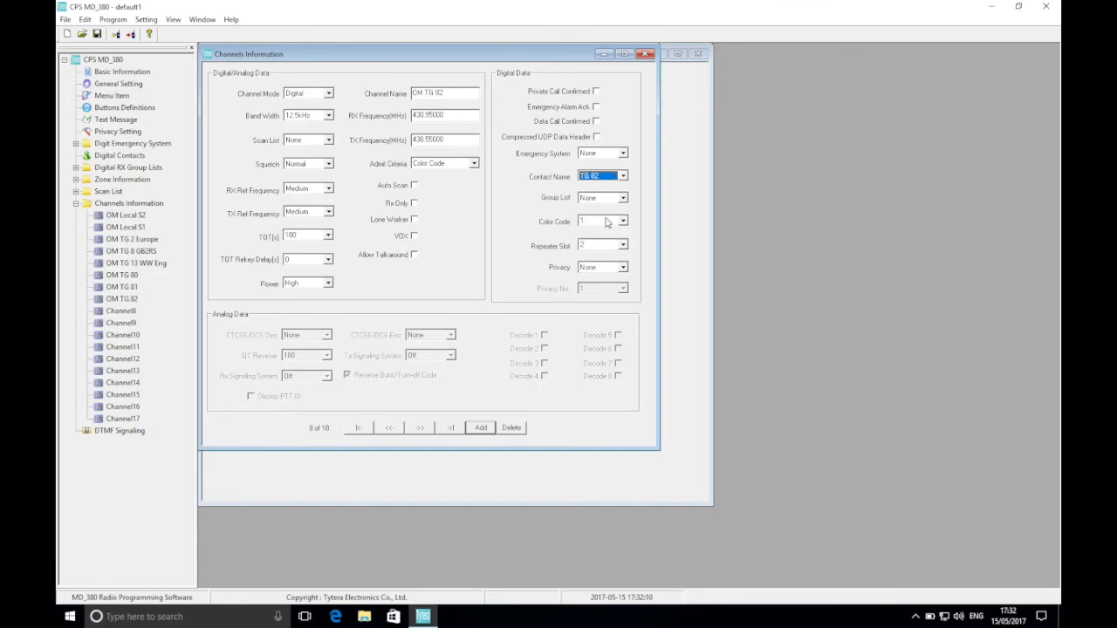
{"action": "left_click", "coordinate": [602, 246]}
{"action": "left_click", "coordinate": [601, 257]}
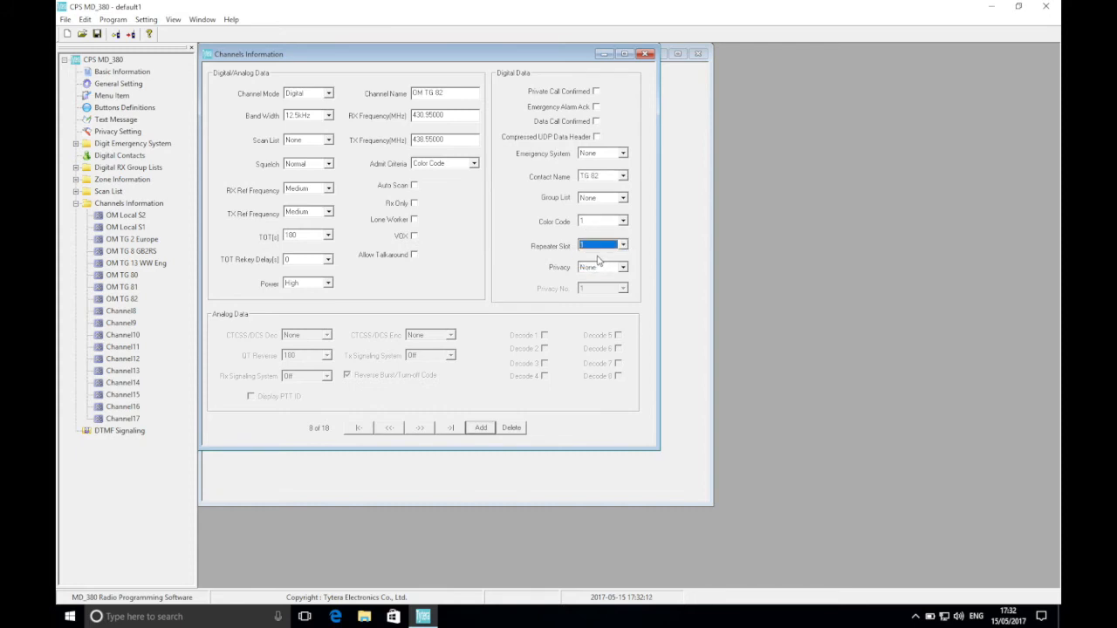
Configure Channel8 as OM TG 83, with contact name TG 83 and repeater slot 1.
{"action": "left_click", "coordinate": [123, 323]}
{"action": "left_click", "coordinate": [122, 312]}
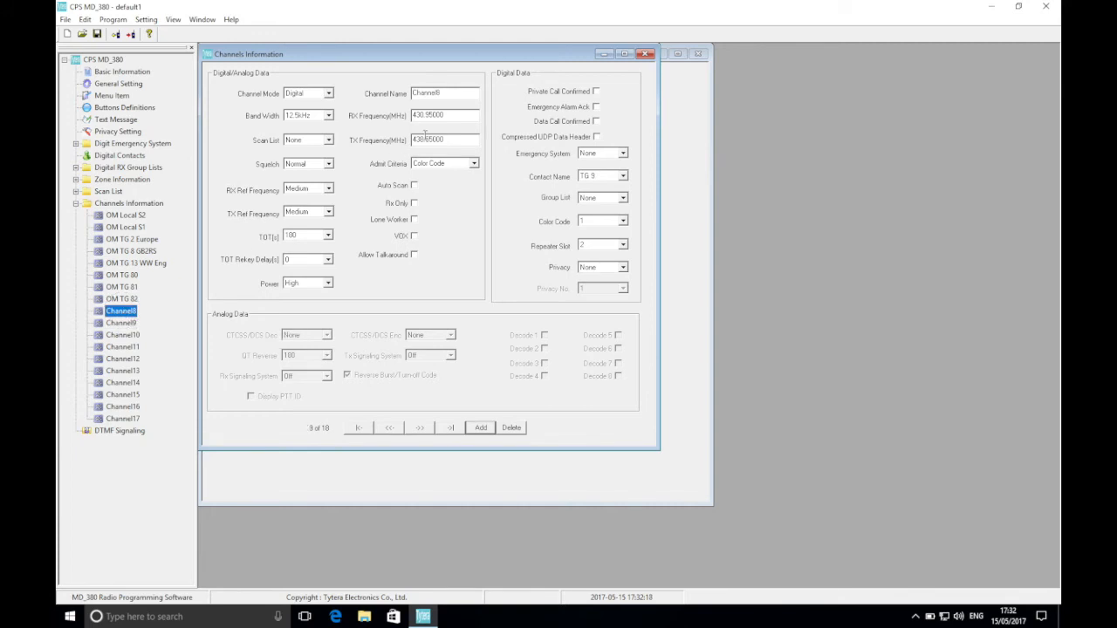
{"action": "left_click_drag", "start_coordinate": [454, 97], "coordinate": [398, 98]}
{"action": "type", "text": "OM TG"}
{"action": "left_click", "coordinate": [608, 177]}
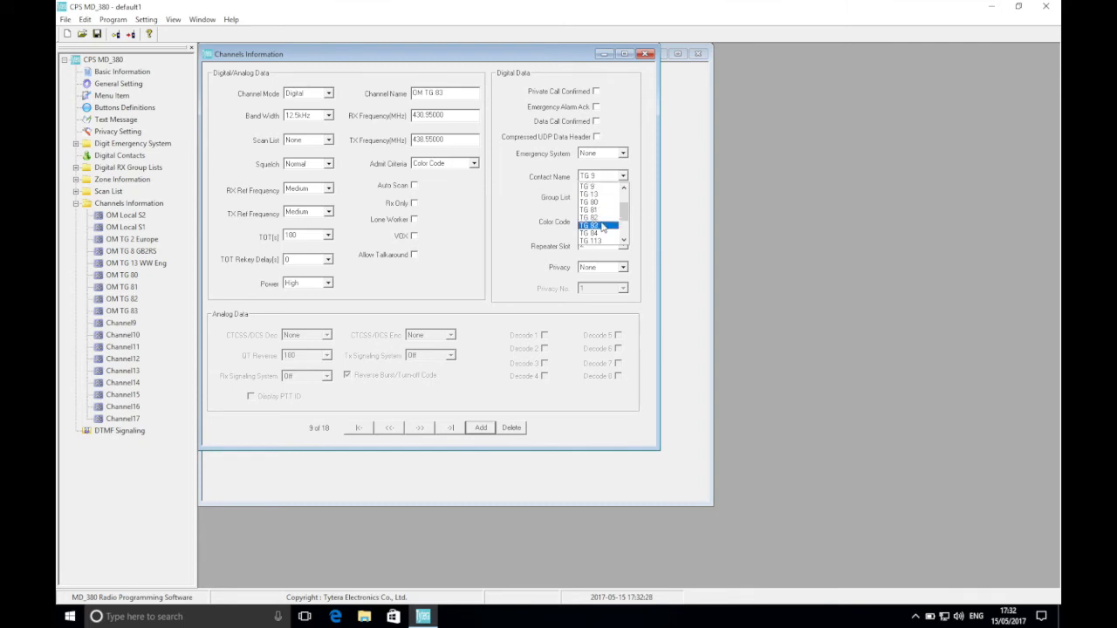
{"action": "left_click", "coordinate": [602, 227]}
{"action": "left_click", "coordinate": [602, 246]}
{"action": "left_click", "coordinate": [601, 257]}
Rename Channel9 as OM TG 84.
{"action": "left_click", "coordinate": [127, 325]}
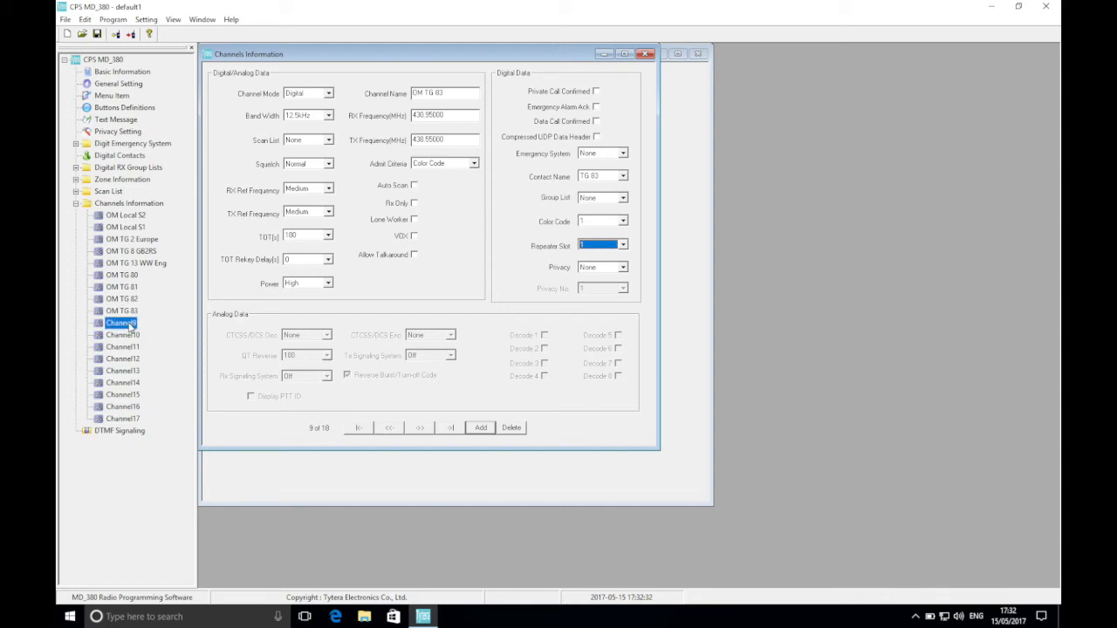
{"action": "left_click", "coordinate": [448, 92]}
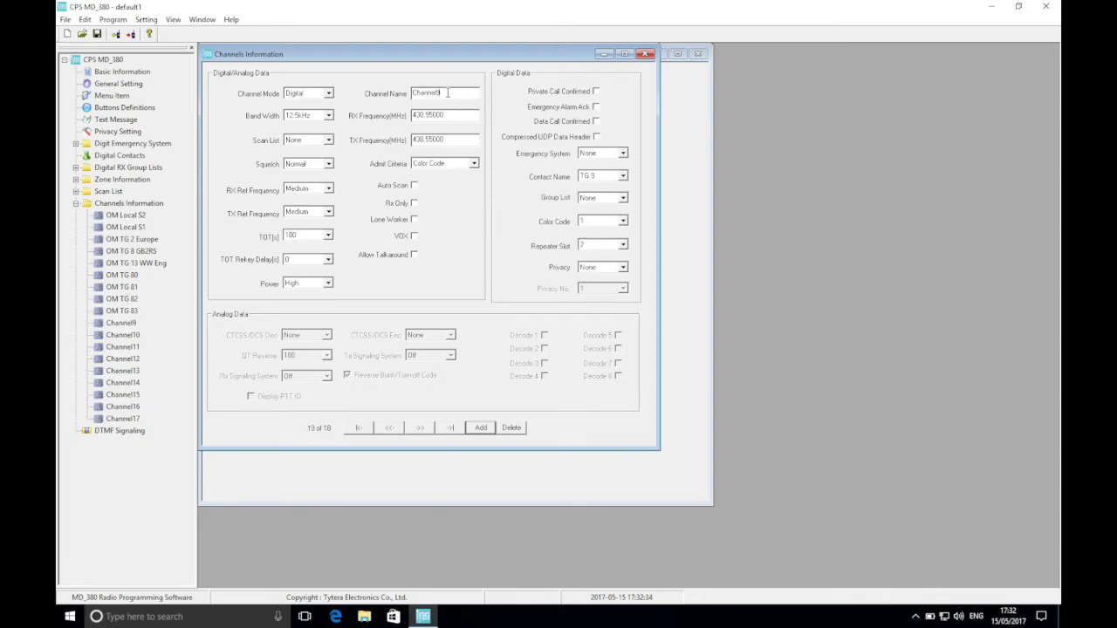
{"action": "key", "text": "BackSpace"}
{"action": "key", "text": "BackSpace"}
{"action": "key", "text": "BackSpace"}
{"action": "key", "text": "BackSpace"}
{"action": "key", "text": "BackSpace"}
{"action": "key", "text": "BackSpace"}
{"action": "type", "text": "OM TG 84"}
Set the OM TG 84 channel's contact name to TG 84.
{"action": "left_click", "coordinate": [615, 200]}
{"action": "left_click", "coordinate": [613, 179]}
{"action": "left_click", "coordinate": [611, 179]}
{"action": "left_click", "coordinate": [612, 179]}
{"action": "left_click", "coordinate": [611, 180]}
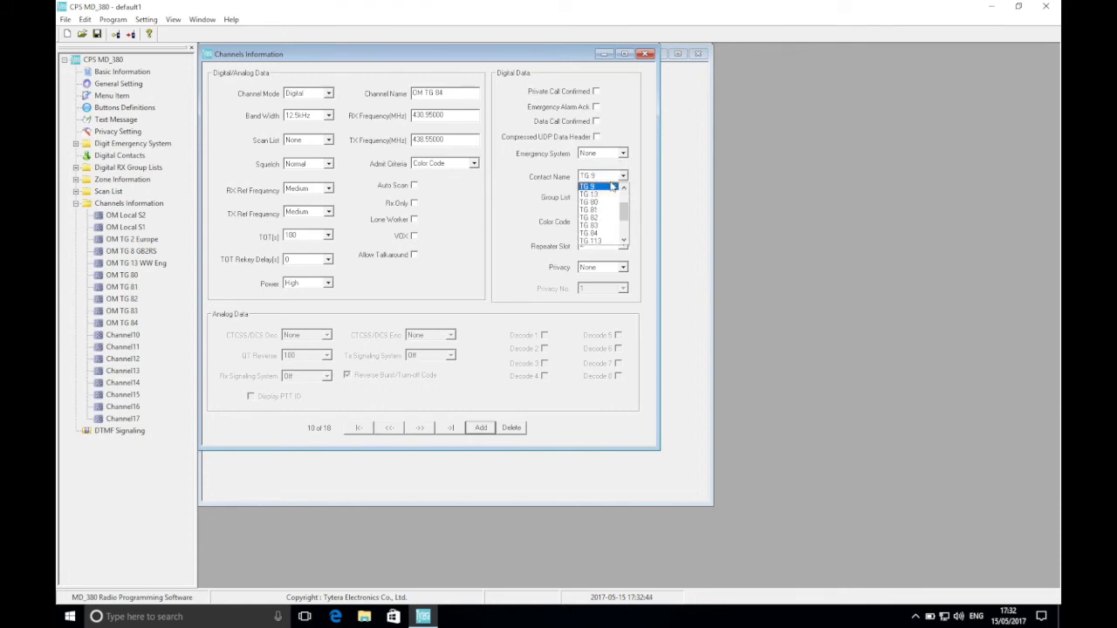
{"action": "left_click", "coordinate": [592, 233]}
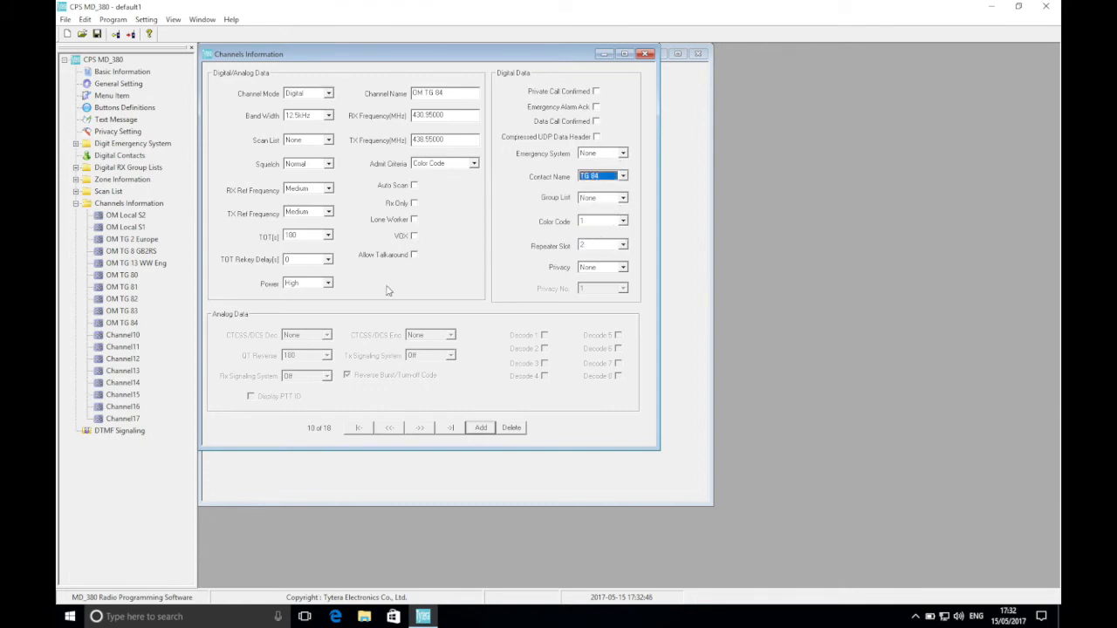
Configure Channel10 as OM TG 113, with contact name TG 113 and repeater slot 1.
{"action": "left_click", "coordinate": [133, 337]}
{"action": "double_click", "coordinate": [448, 96]}
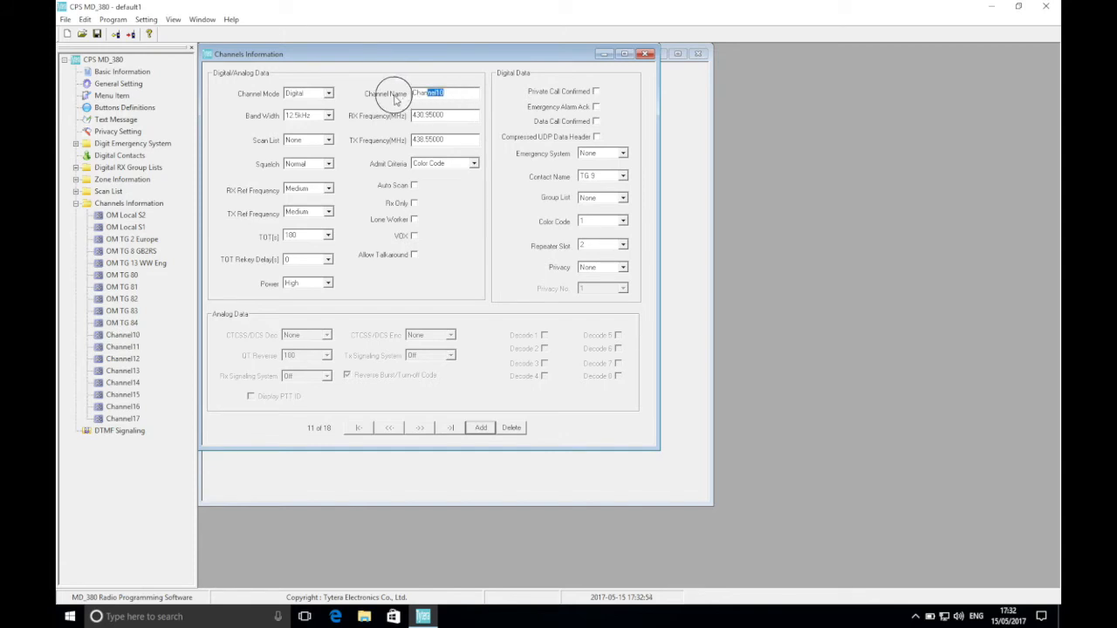
{"action": "type", "text": "OM TG"}
{"action": "left_click", "coordinate": [594, 178]}
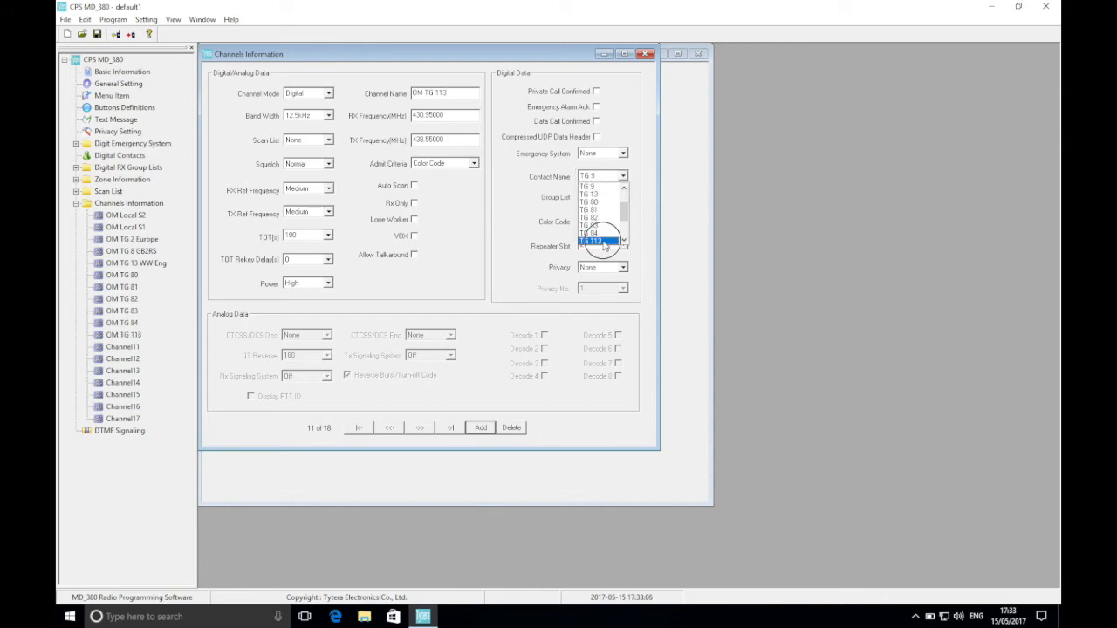
{"action": "left_click", "coordinate": [600, 241]}
{"action": "left_click", "coordinate": [600, 246]}
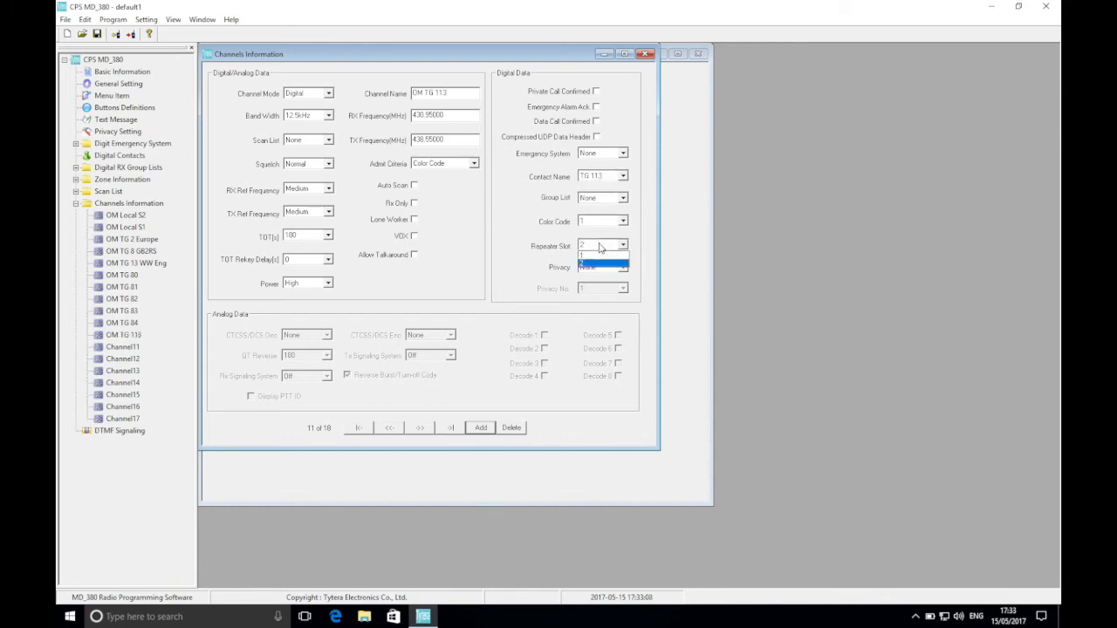
{"action": "left_click", "coordinate": [595, 256]}
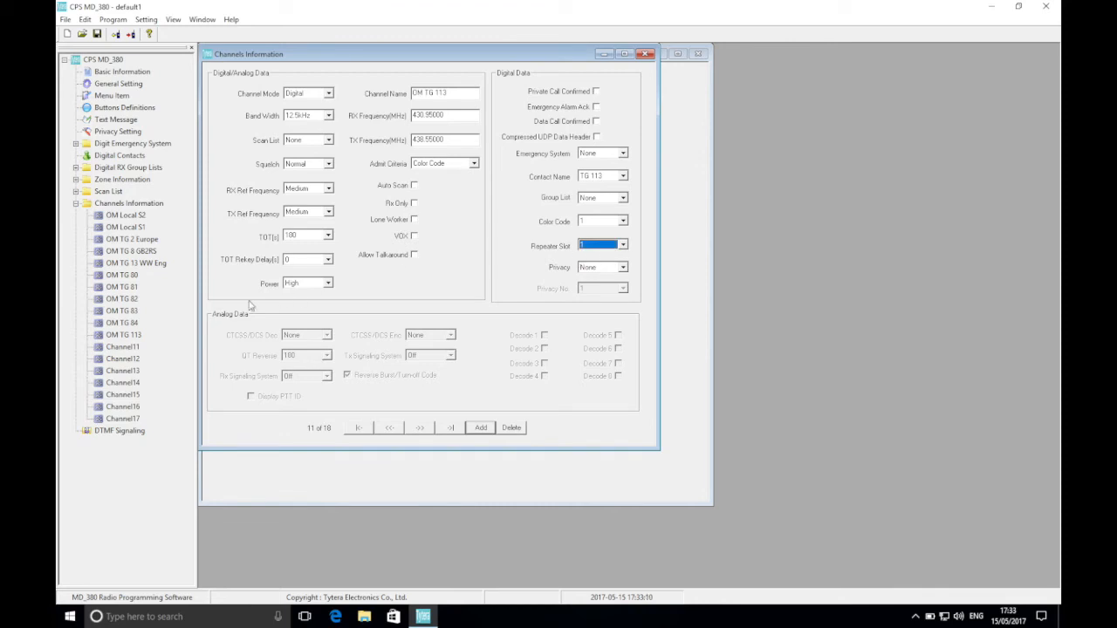
Configure Channel11 as OM TG 119, with contact name TG 119 and repeater slot 1.
{"action": "left_click", "coordinate": [123, 349]}
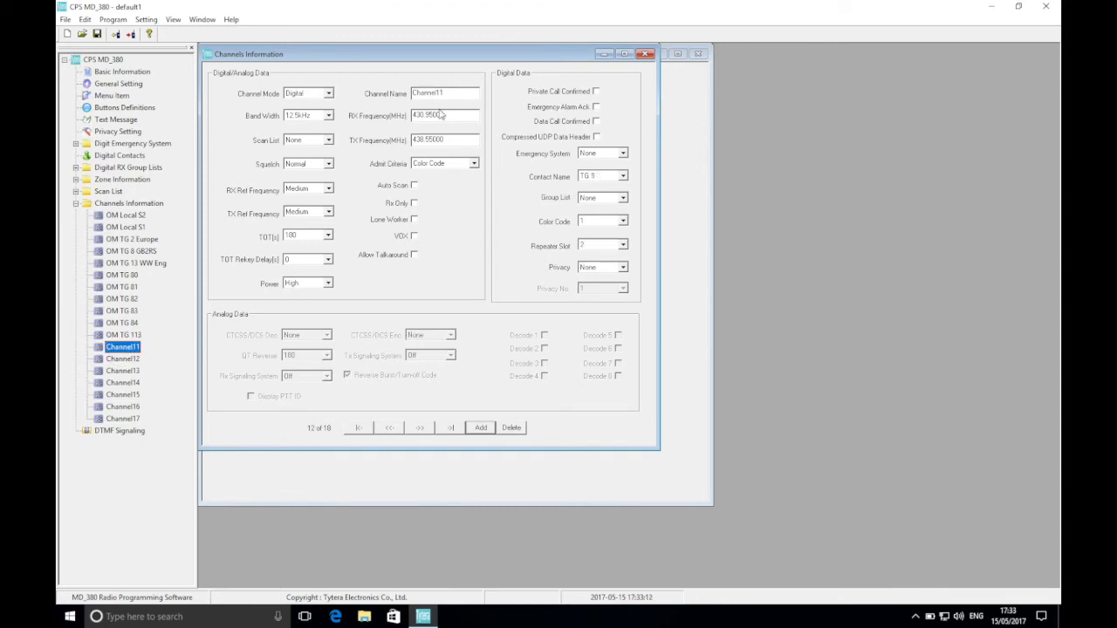
{"action": "left_click_drag", "start_coordinate": [462, 93], "coordinate": [367, 96]}
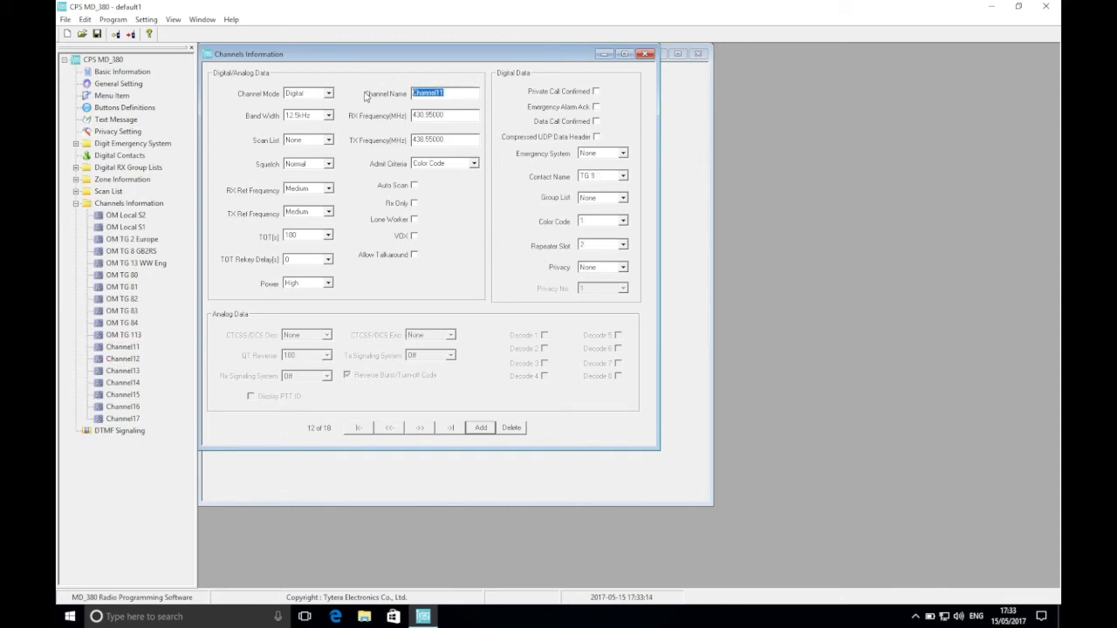
{"action": "type", "text": "OM TG 119"}
{"action": "left_click", "coordinate": [597, 176]}
{"action": "scroll", "coordinate": [616, 213], "scroll_direction": "down", "scroll_amount": 3}
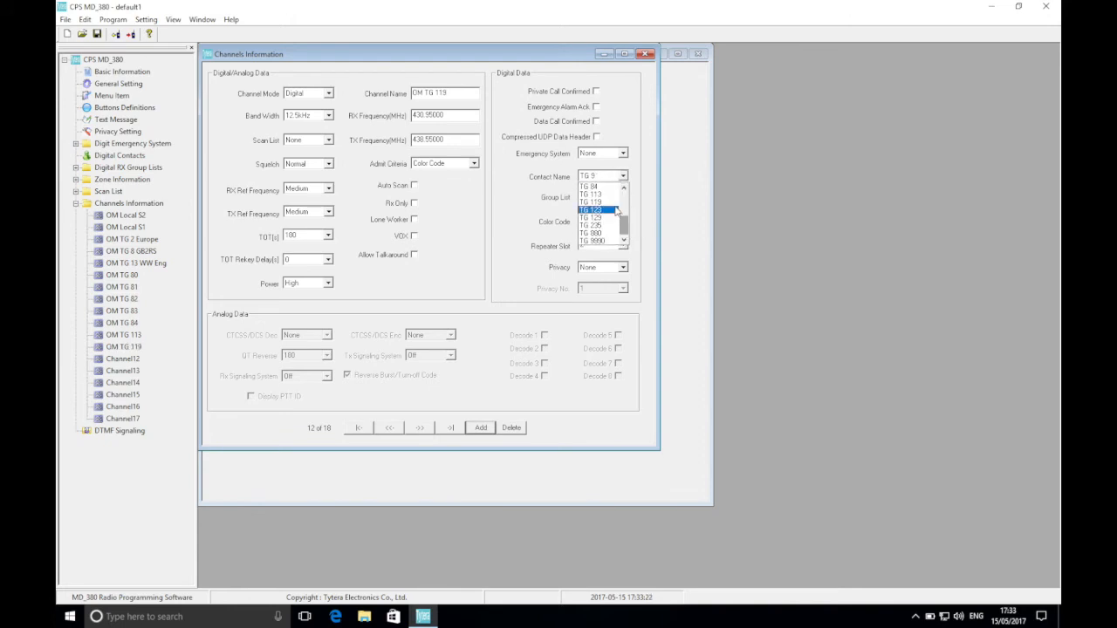
{"action": "left_click", "coordinate": [611, 201]}
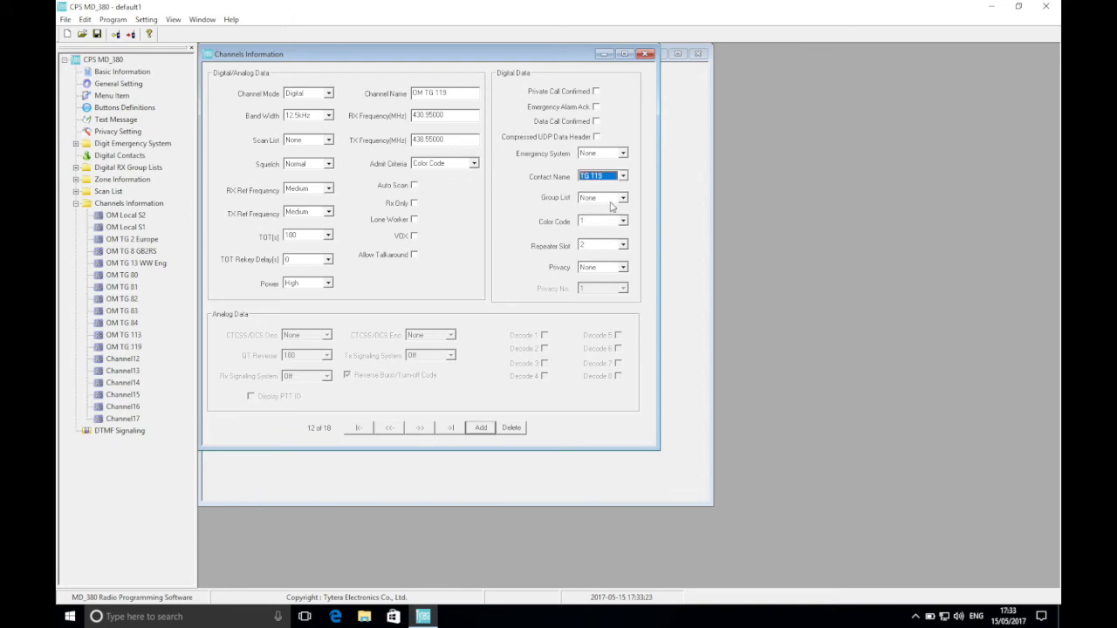
{"action": "left_click", "coordinate": [591, 248]}
{"action": "left_click", "coordinate": [595, 256]}
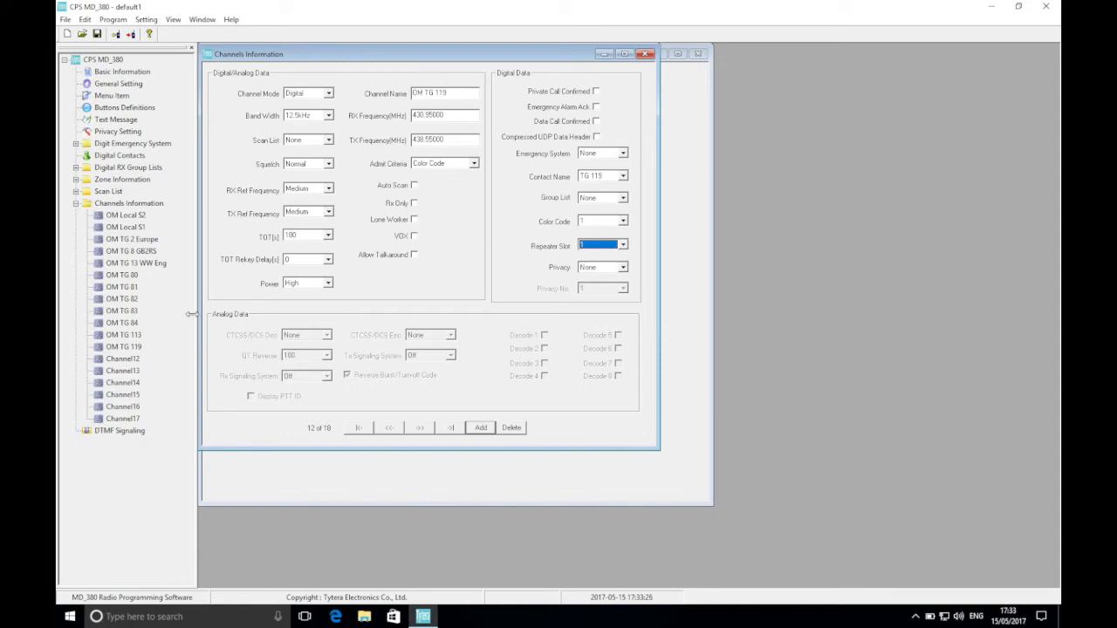
Configure Channel12 as OM TG 123, with contact name TG 123 and repeater slot 1.
{"action": "left_click", "coordinate": [136, 362]}
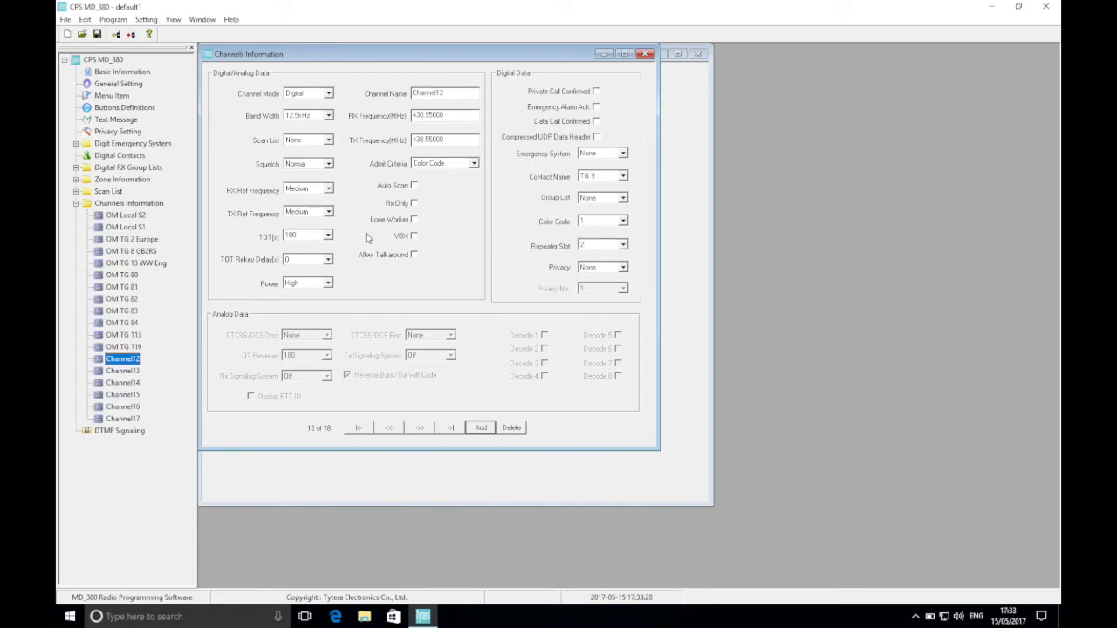
{"action": "left_click_drag", "start_coordinate": [448, 92], "coordinate": [386, 97]}
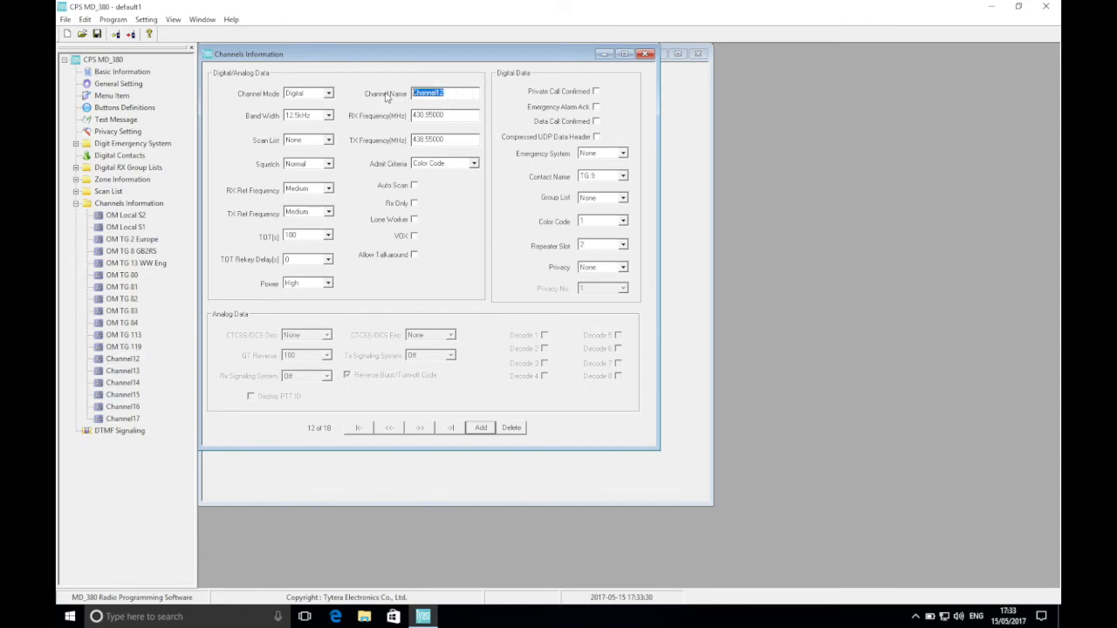
{"action": "type", "text": "OM TG 123"}
{"action": "left_click", "coordinate": [609, 179]}
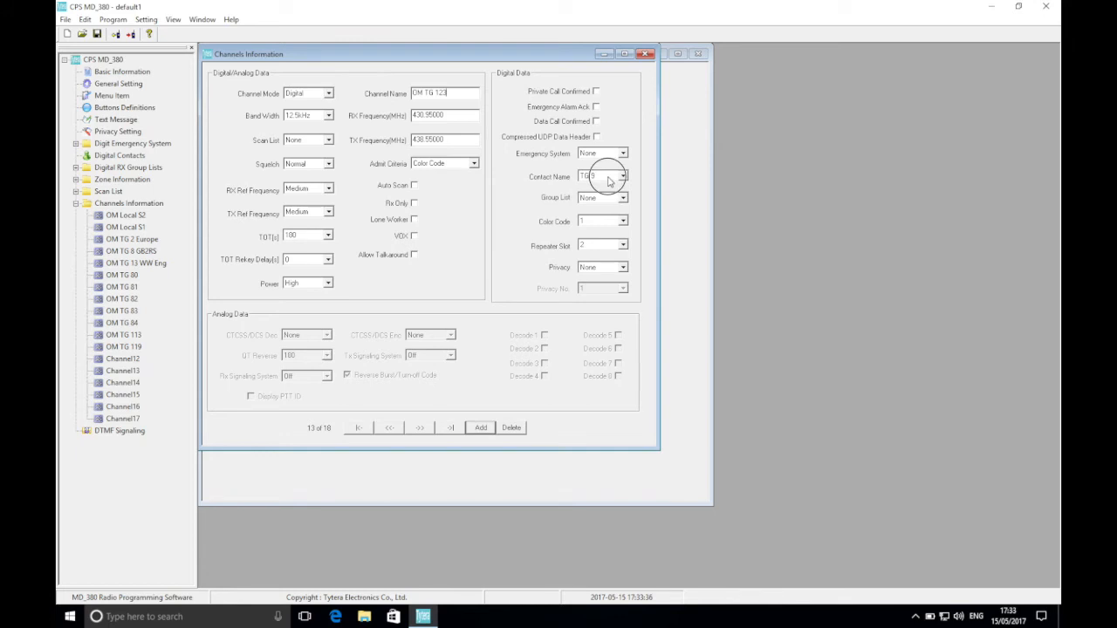
{"action": "left_click", "coordinate": [623, 231]}
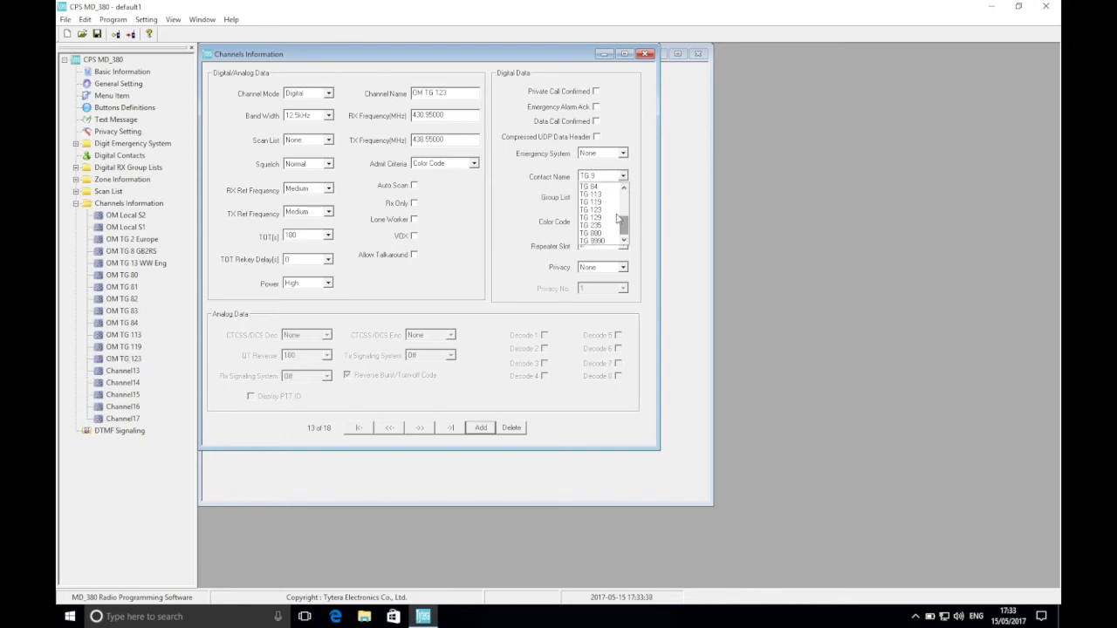
{"action": "left_click", "coordinate": [601, 209]}
{"action": "left_click", "coordinate": [592, 244]}
{"action": "left_click", "coordinate": [592, 255]}
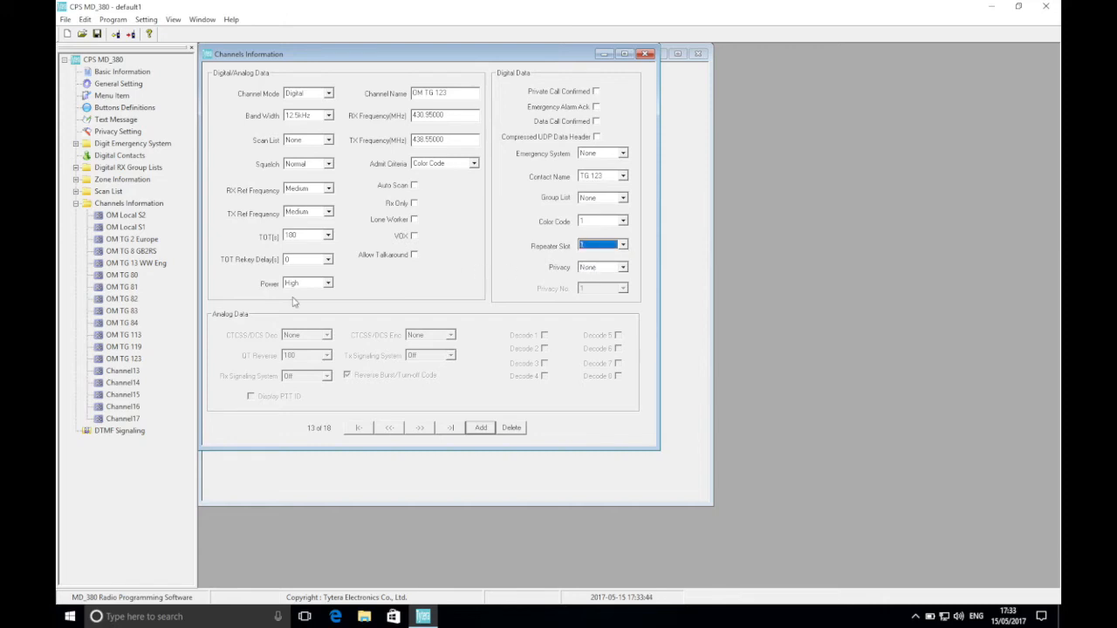
Rename Channel13 as OM TG 129 and set its contact name to TG 129.
{"action": "left_click", "coordinate": [123, 373]}
{"action": "left_click", "coordinate": [456, 95]}
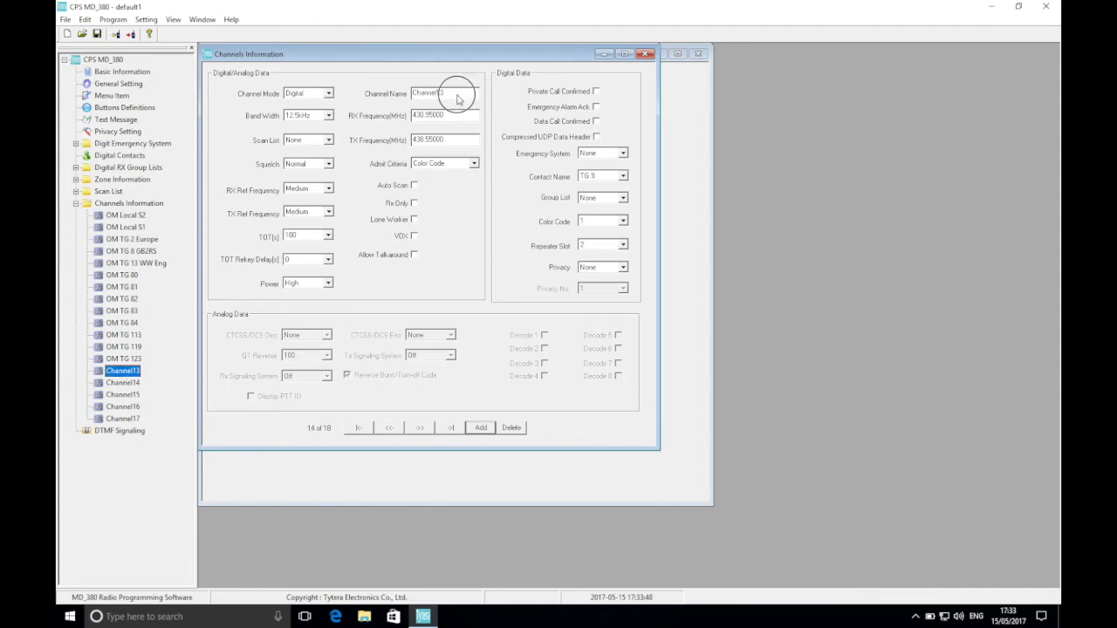
{"action": "type", "text": "OM TG 129"}
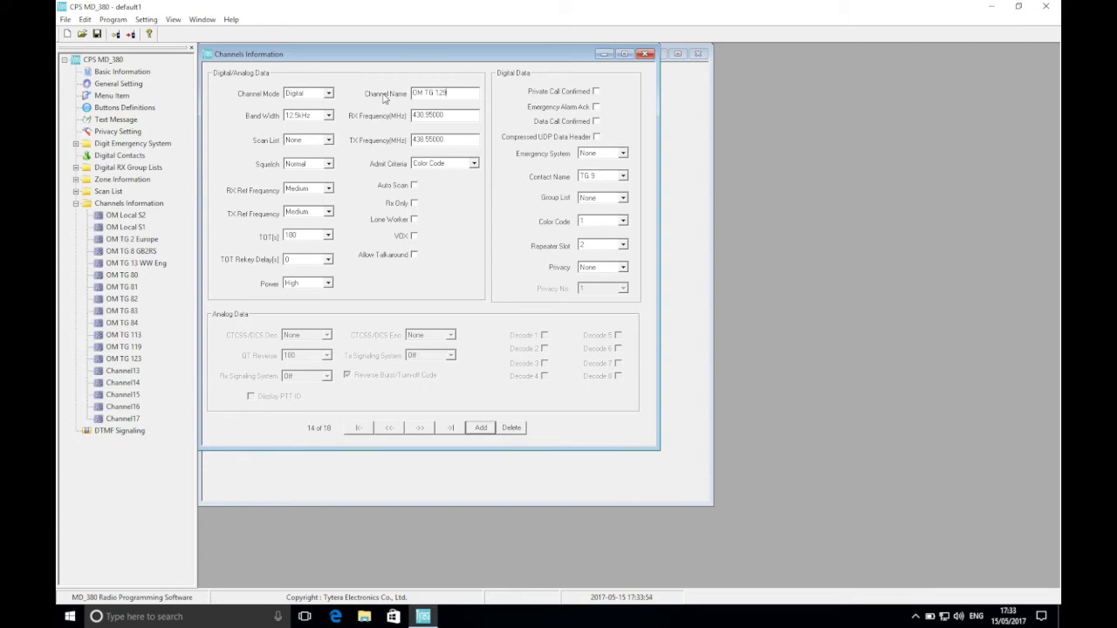
{"action": "left_click", "coordinate": [607, 176]}
{"action": "left_click", "coordinate": [623, 177]}
{"action": "left_click", "coordinate": [624, 240]}
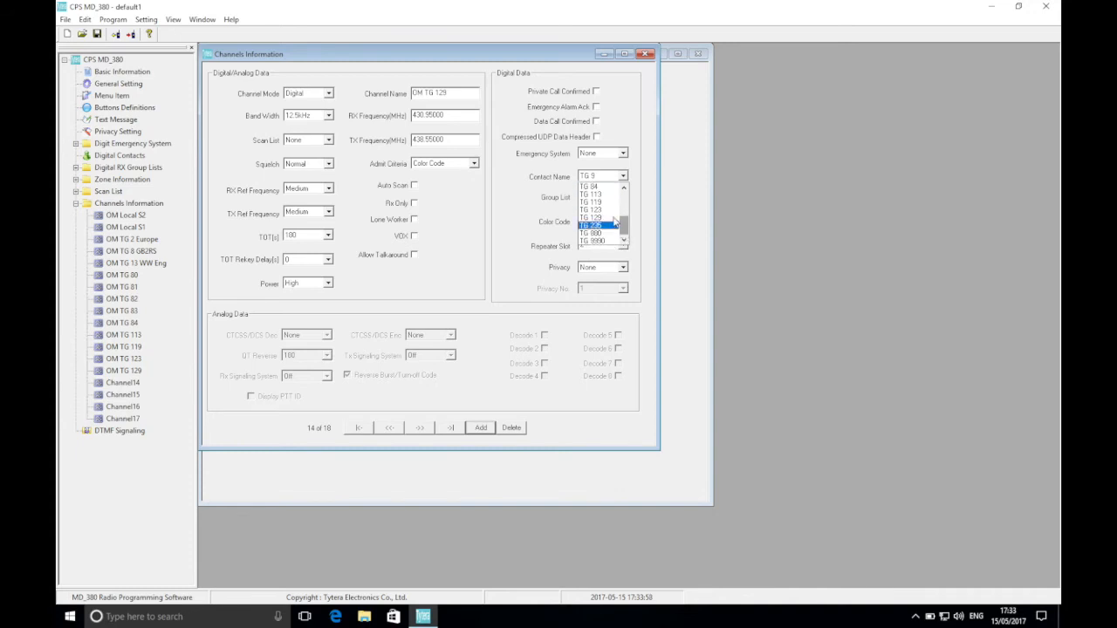
{"action": "left_click", "coordinate": [611, 218]}
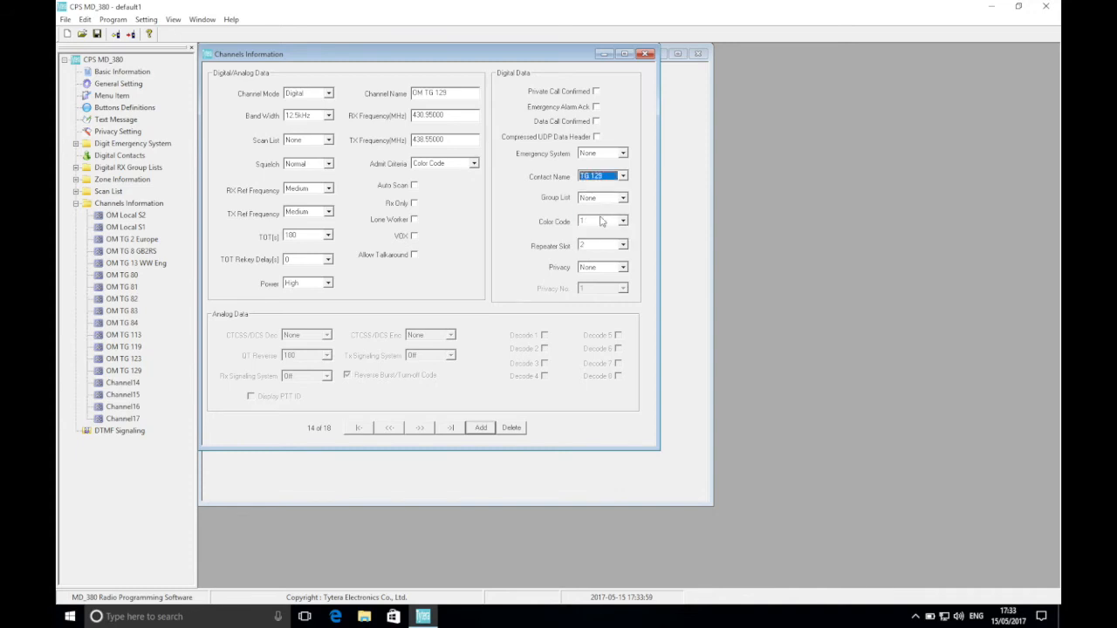
Configure Channel14 as OM TG 235, with contact name TG 235 and repeater slot 1.
{"action": "left_click", "coordinate": [138, 385]}
{"action": "left_click", "coordinate": [450, 96]}
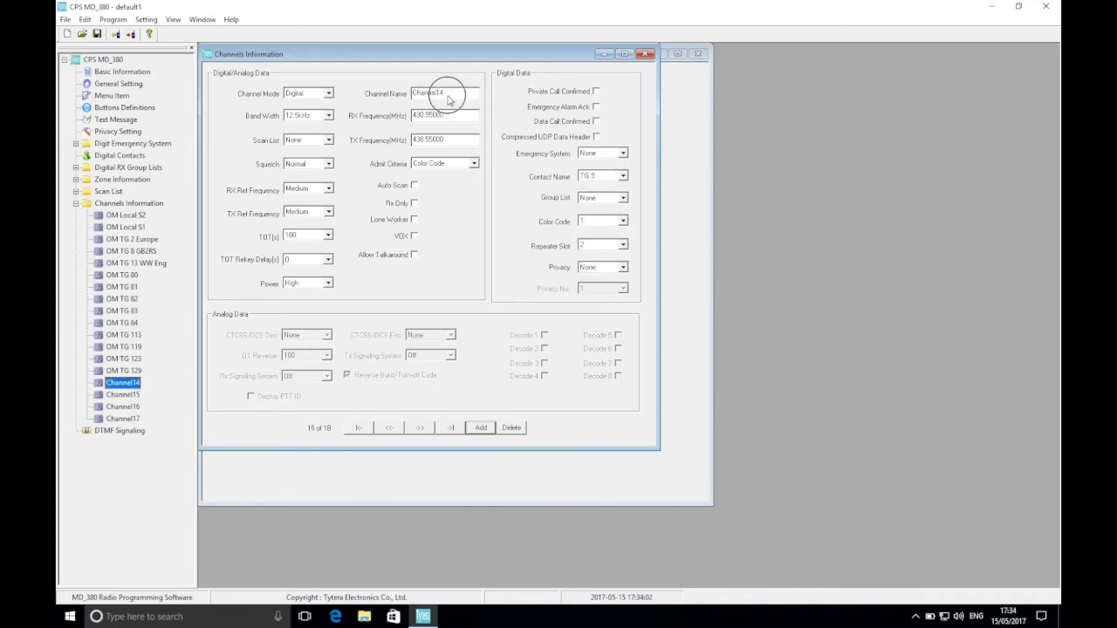
{"action": "left_click_drag", "start_coordinate": [451, 96], "coordinate": [384, 96]}
{"action": "type", "text": "OM "}
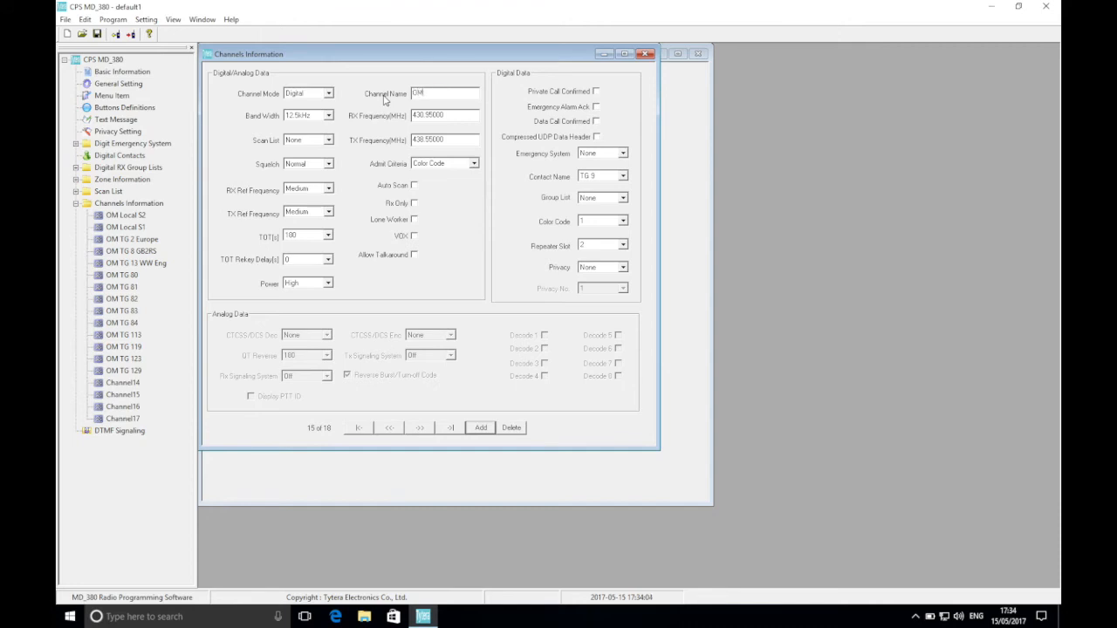
{"action": "type", "text": "TG 235"}
{"action": "left_click", "coordinate": [602, 178]}
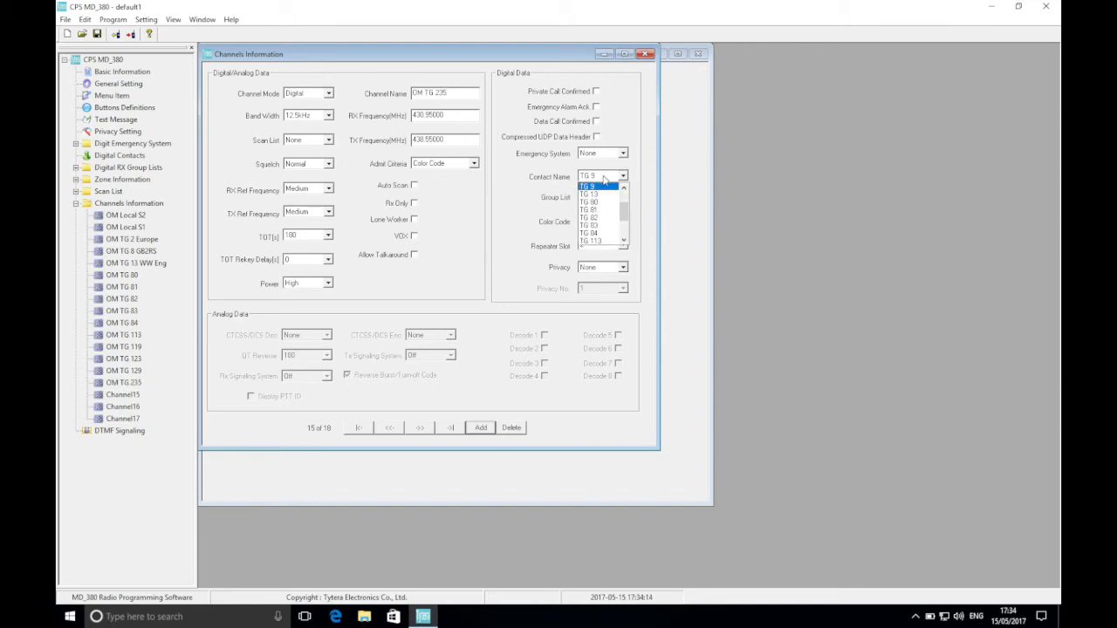
{"action": "scroll", "coordinate": [621, 227], "scroll_direction": "down", "scroll_amount": 3}
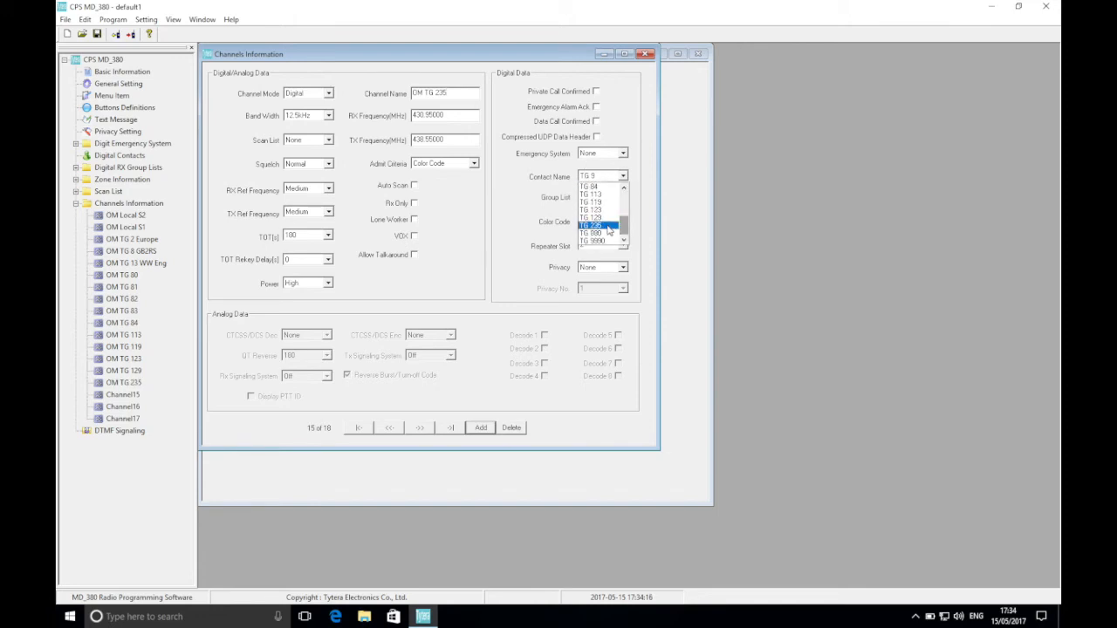
{"action": "left_click", "coordinate": [597, 225]}
{"action": "left_click", "coordinate": [599, 245]}
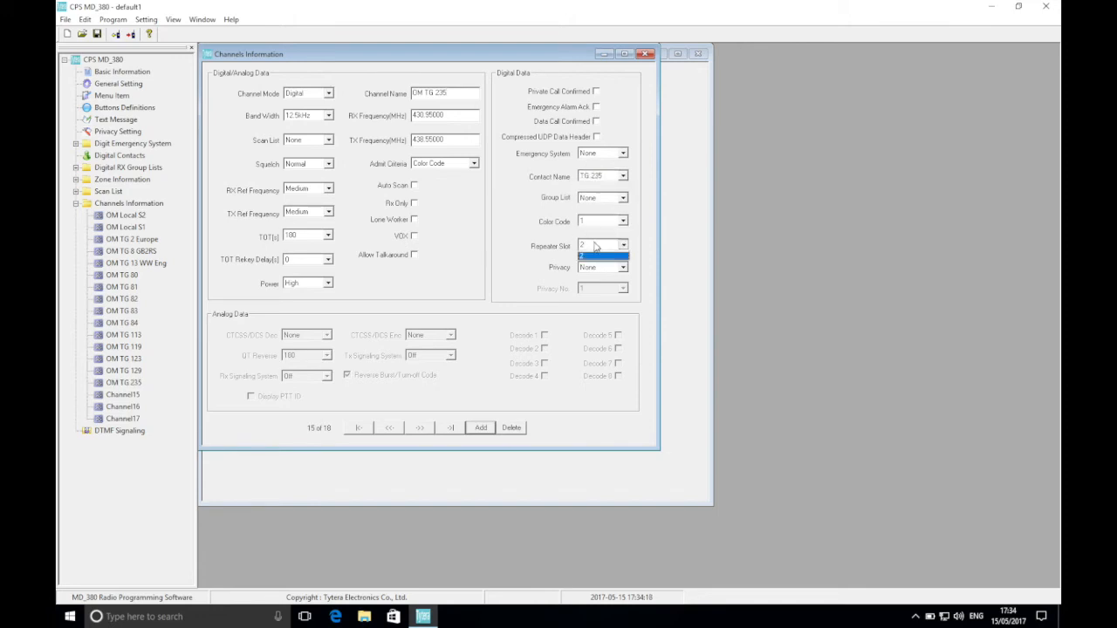
{"action": "left_click", "coordinate": [598, 257]}
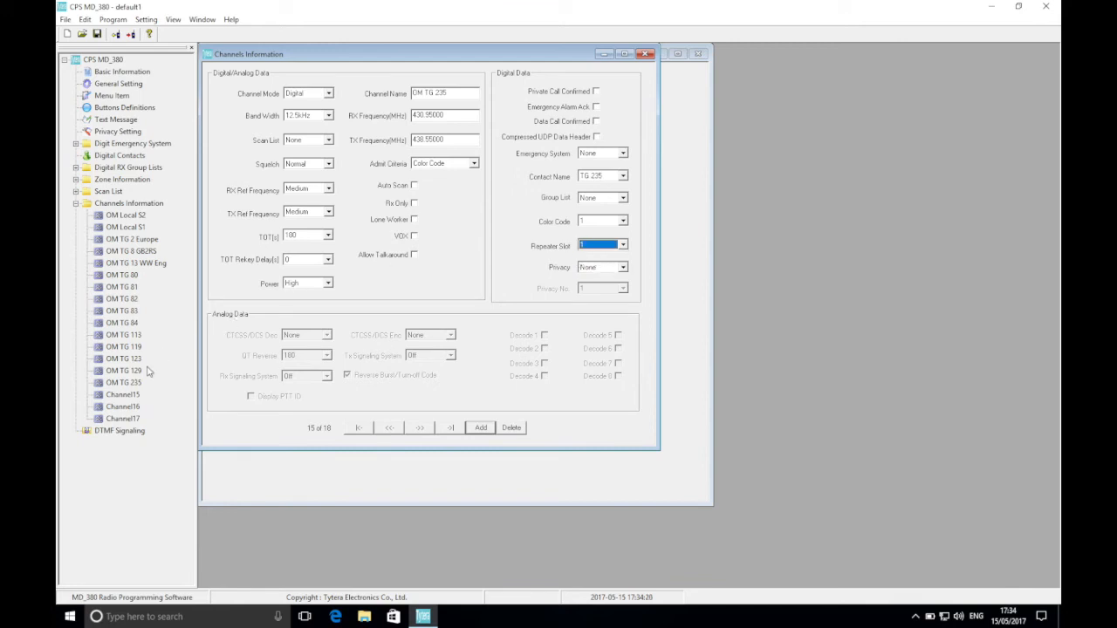
Rename Channel15 as OM TG 880 and set its contact name to TG 880.
{"action": "left_click", "coordinate": [133, 396]}
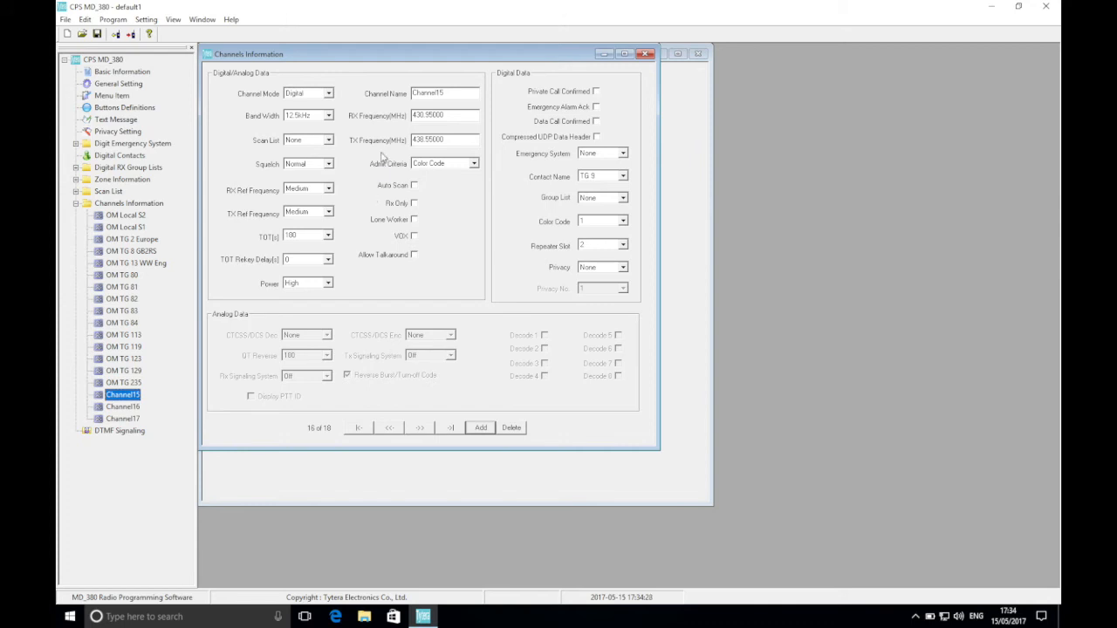
{"action": "double_click", "coordinate": [430, 92]}
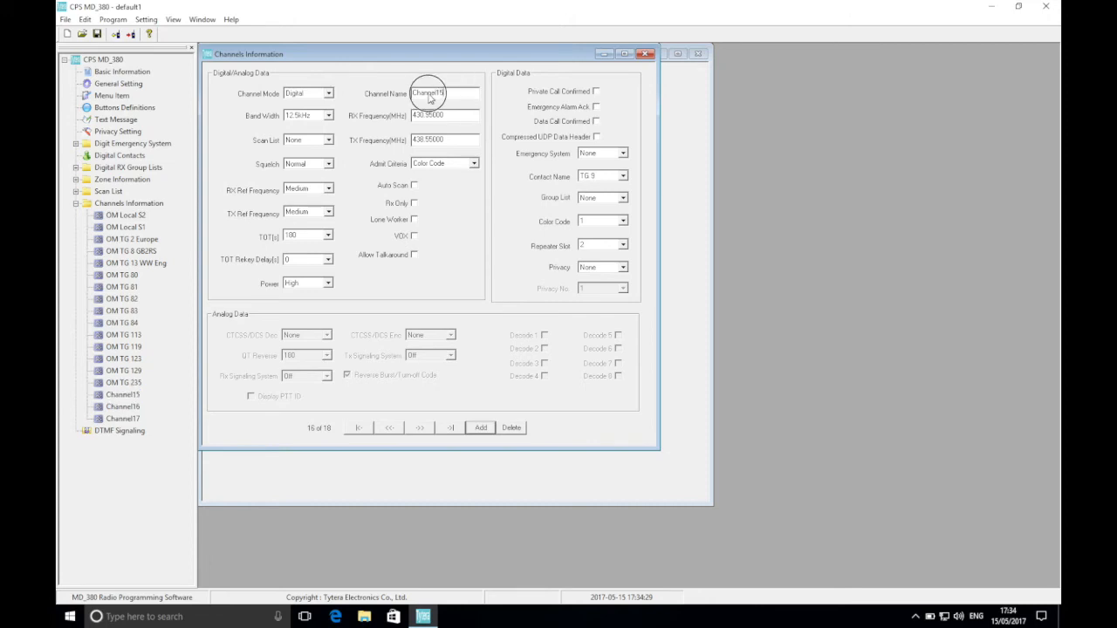
{"action": "type", "text": "OM TG 880"}
{"action": "left_click", "coordinate": [598, 180]}
{"action": "left_click", "coordinate": [622, 227]}
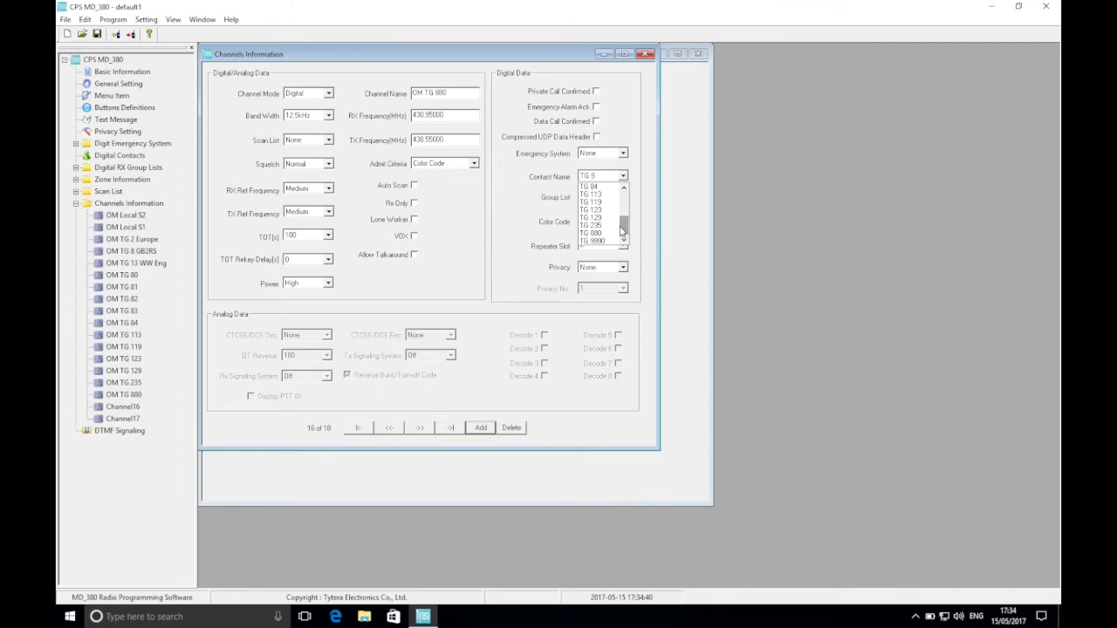
{"action": "left_click", "coordinate": [601, 234]}
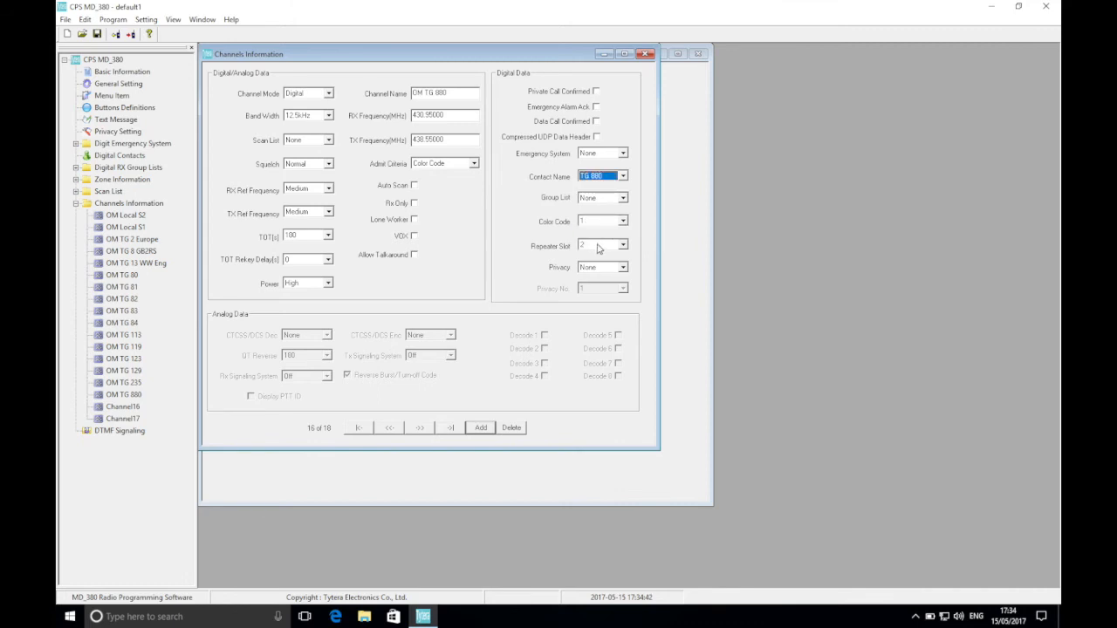
Configure Channel16 as OM TG 9990 Echo, with contact name TG 9990 and repeater slot 2.
{"action": "left_click", "coordinate": [127, 409]}
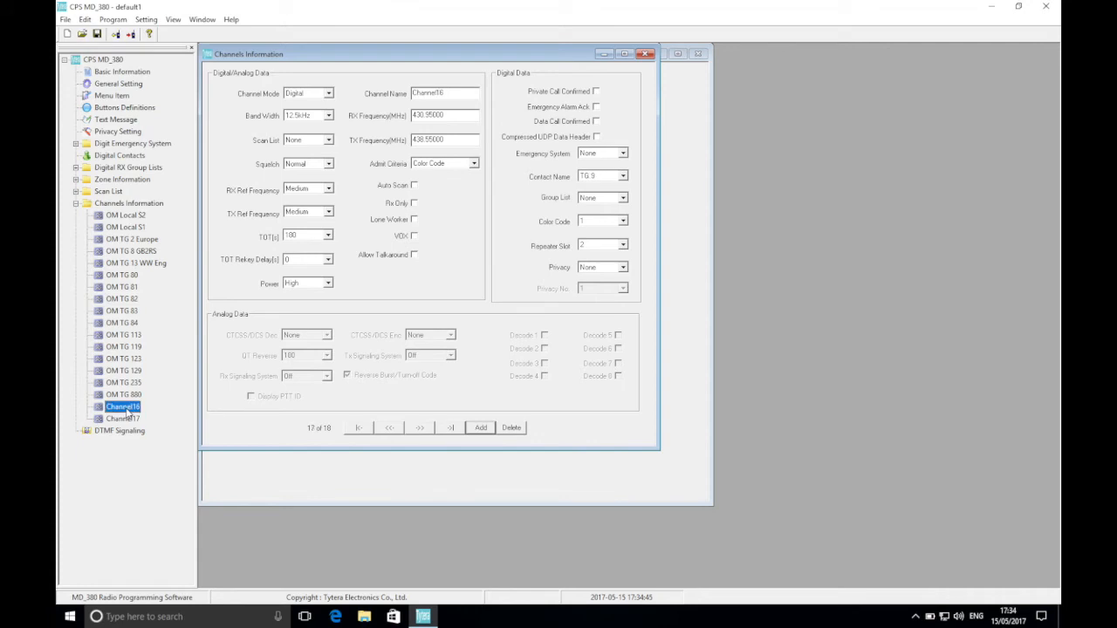
{"action": "double_click", "coordinate": [442, 94]}
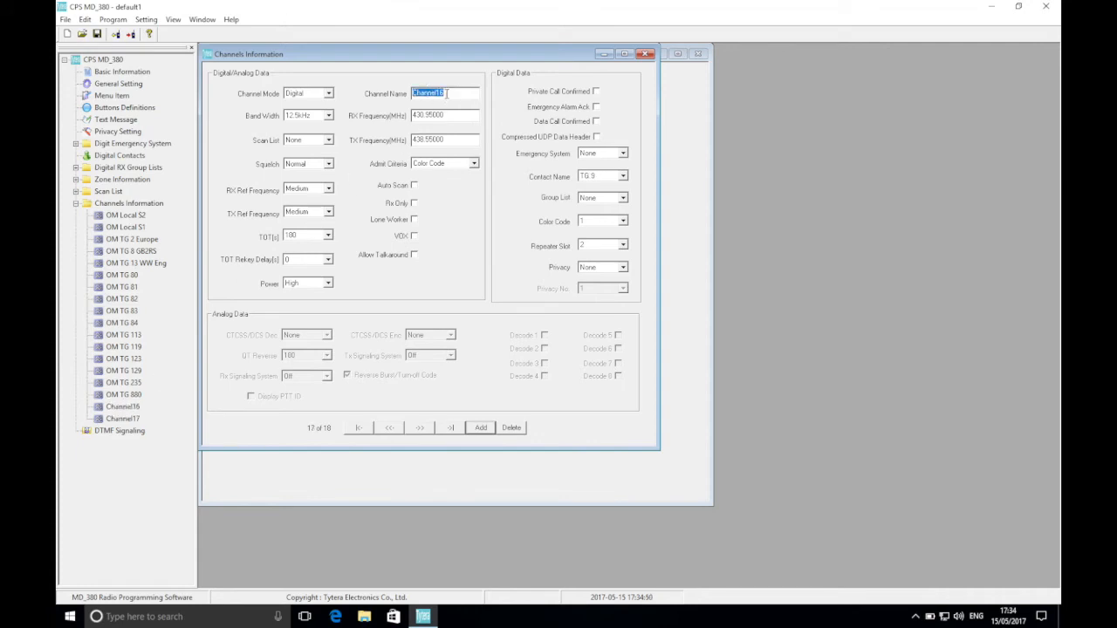
{"action": "type", "text": "OM TG 9990 Echo"}
{"action": "left_click", "coordinate": [611, 177]}
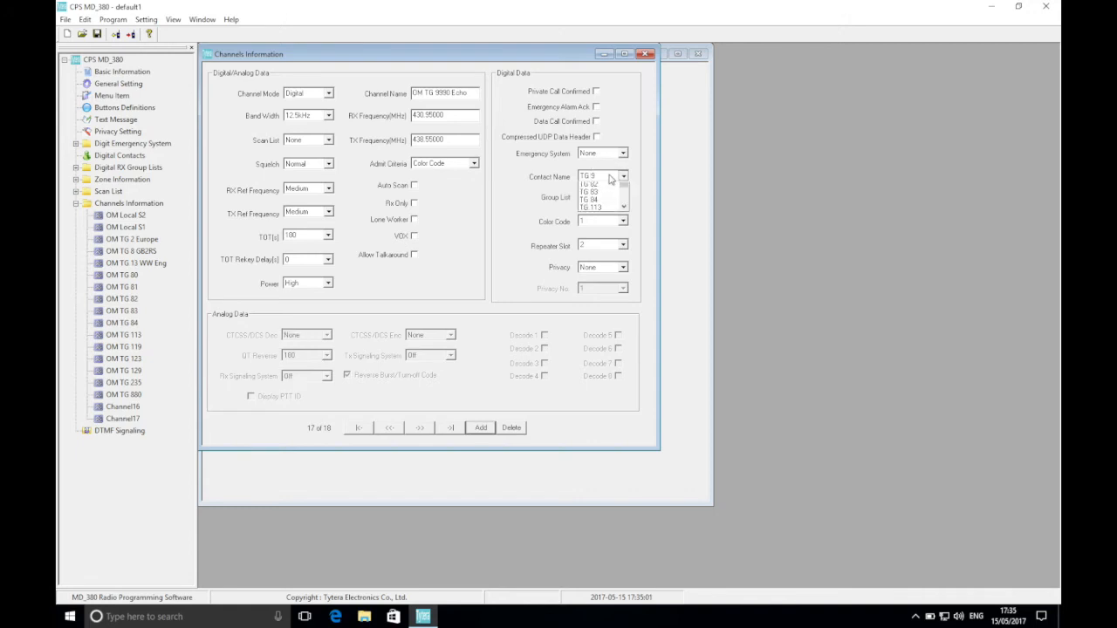
{"action": "left_click", "coordinate": [625, 228]}
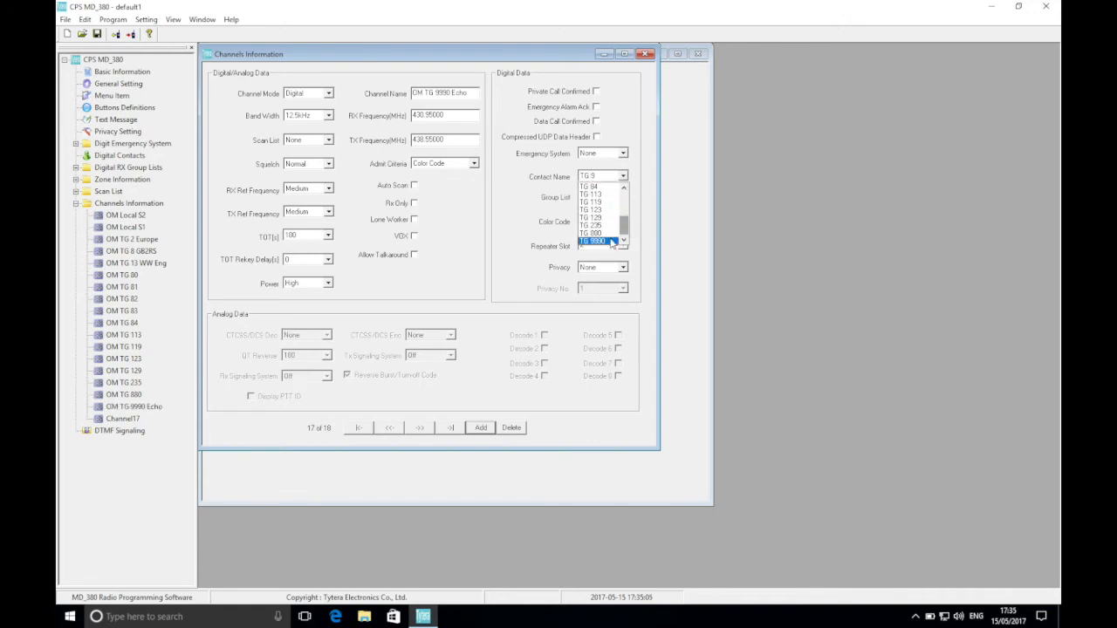
{"action": "left_click", "coordinate": [611, 242]}
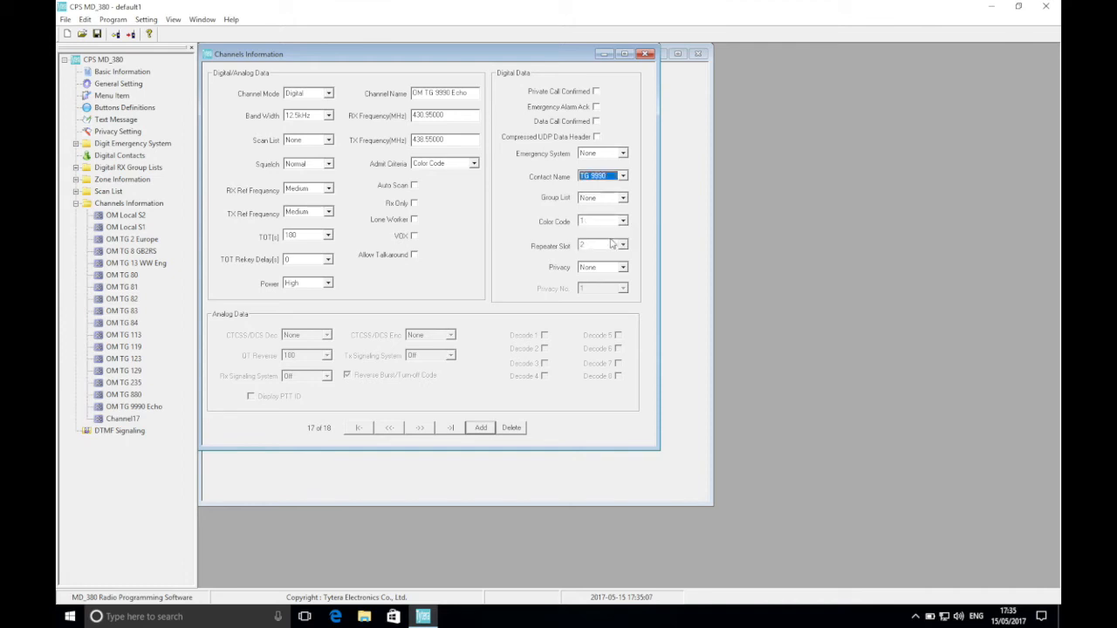
{"action": "left_click", "coordinate": [612, 244]}
{"action": "left_click", "coordinate": [608, 263]}
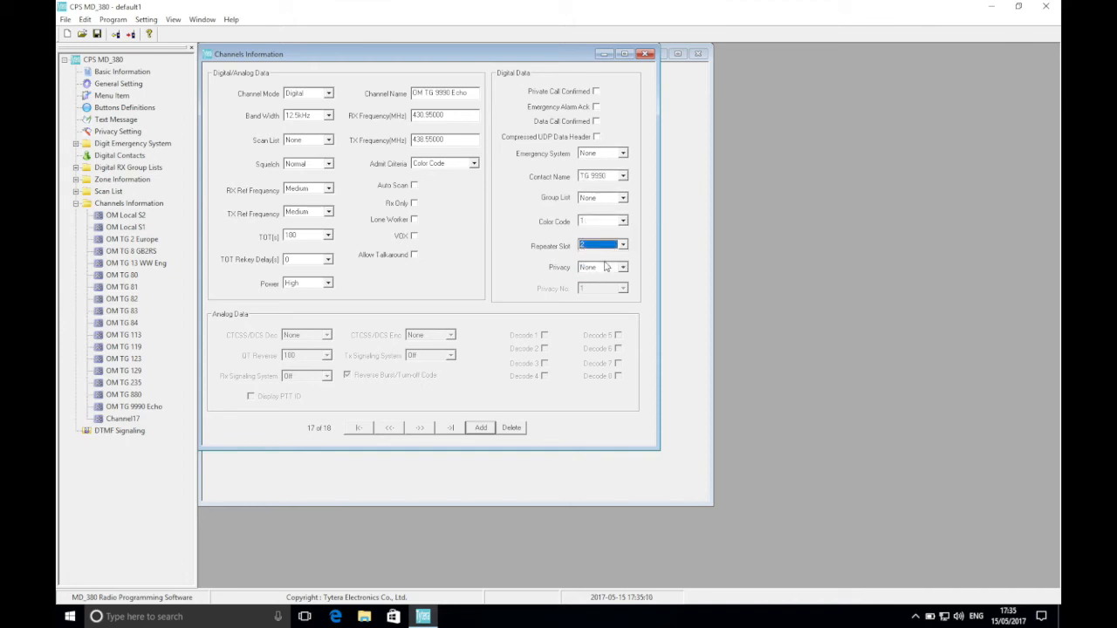
Configure Channel17 as OM TG 1, with contact name TG 1 and repeater slot 1.
{"action": "left_click", "coordinate": [123, 419]}
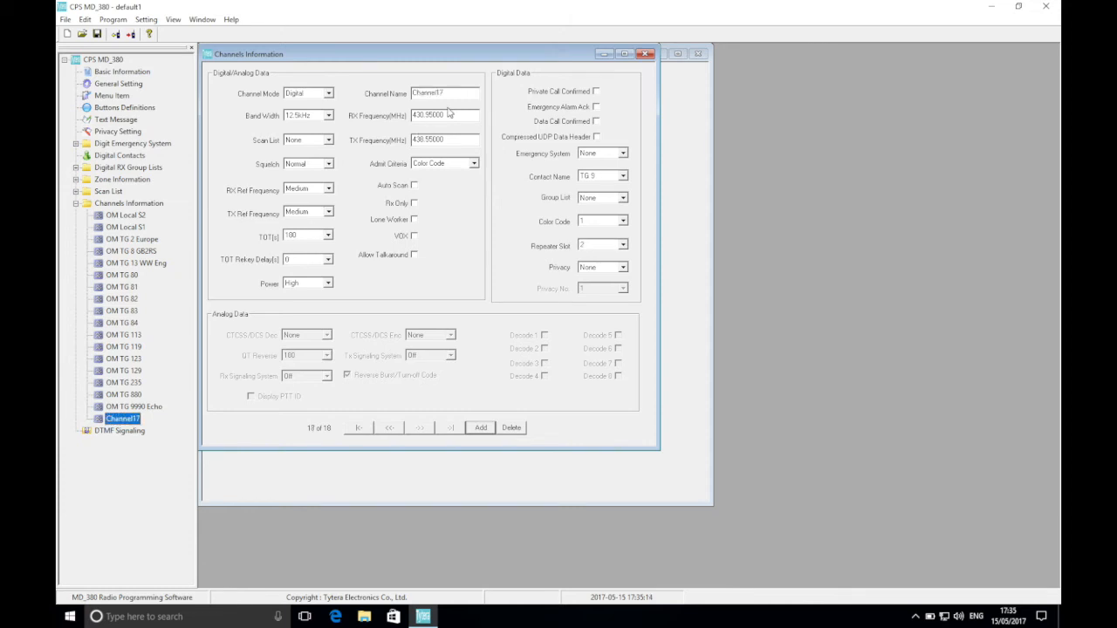
{"action": "left_click_drag", "start_coordinate": [456, 93], "coordinate": [387, 94]}
{"action": "type", "text": "OM TG 1"}
{"action": "left_click", "coordinate": [607, 179]}
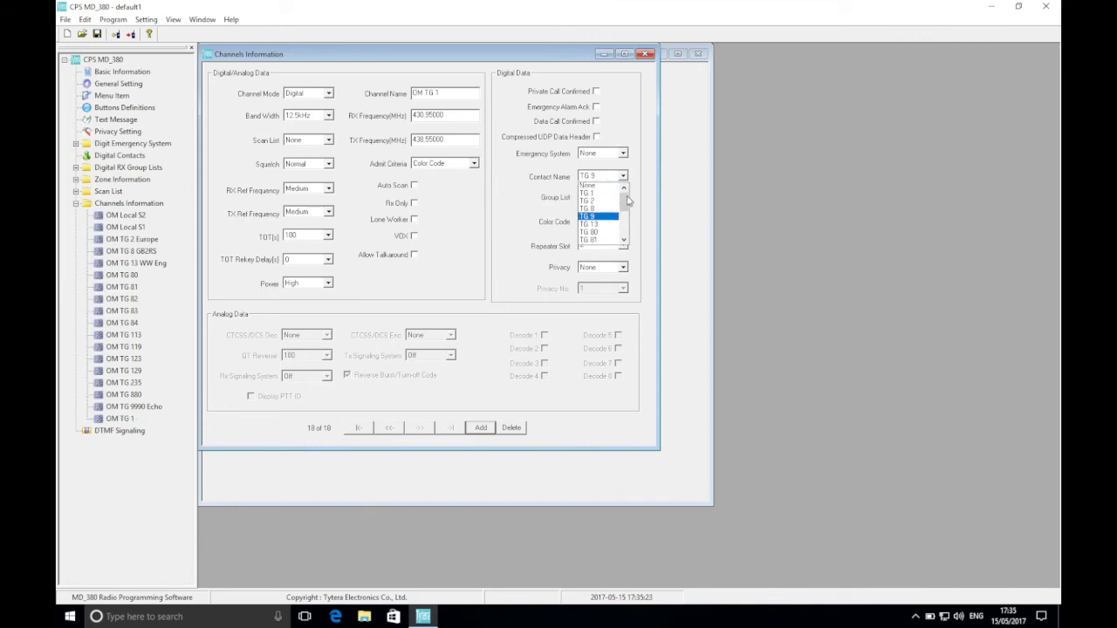
{"action": "left_click", "coordinate": [614, 195]}
{"action": "left_click", "coordinate": [587, 247]}
{"action": "left_click", "coordinate": [589, 253]}
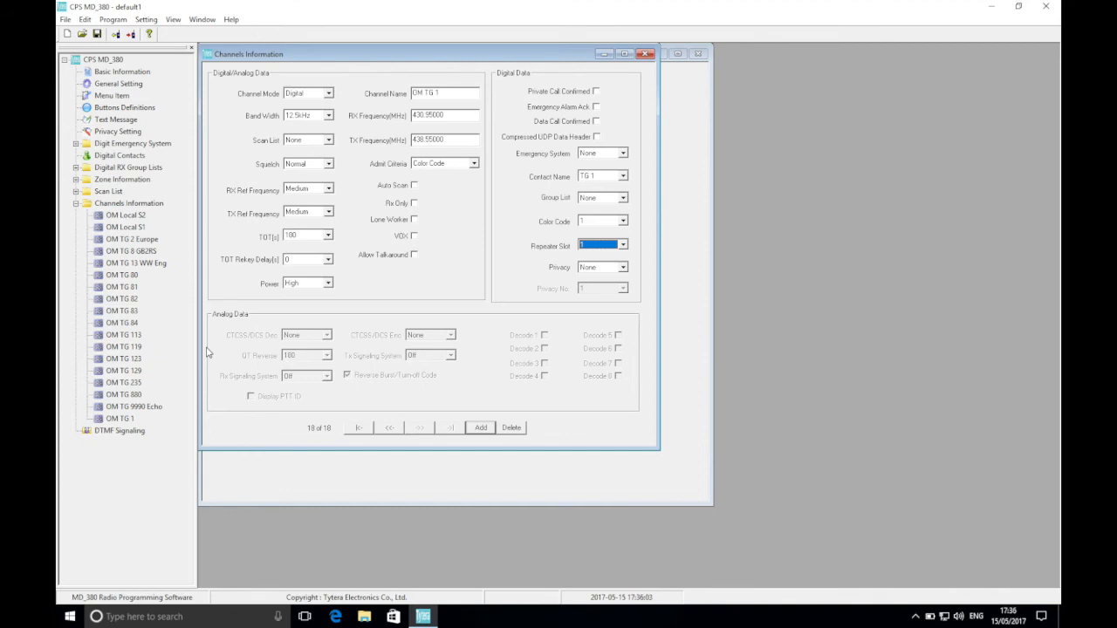
Open the existing scan list ScanList1 and rename it as GB3OM.
{"action": "left_click", "coordinate": [76, 192]}
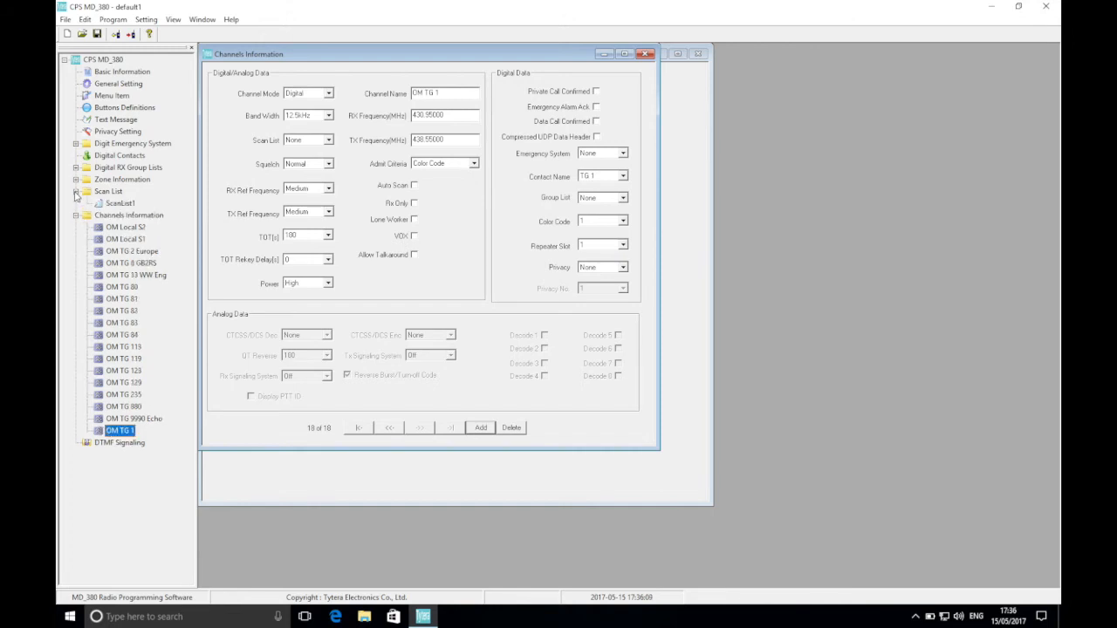
{"action": "left_click", "coordinate": [118, 203]}
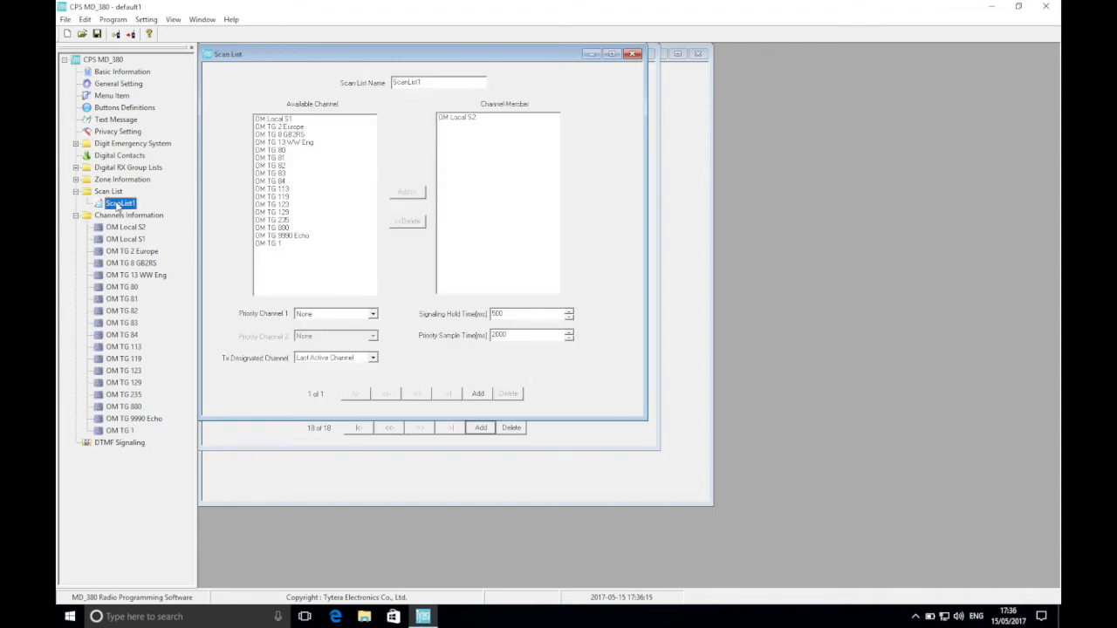
{"action": "left_click_drag", "start_coordinate": [431, 80], "coordinate": [363, 81]}
{"action": "type", "text": "GB3"}
{"action": "type", "text": "0"}
{"action": "type", "text": "M"}
Add all available channels except OM TG 9990 Echo to the members of the GB3OM scan list.
{"action": "left_click", "coordinate": [287, 119]}
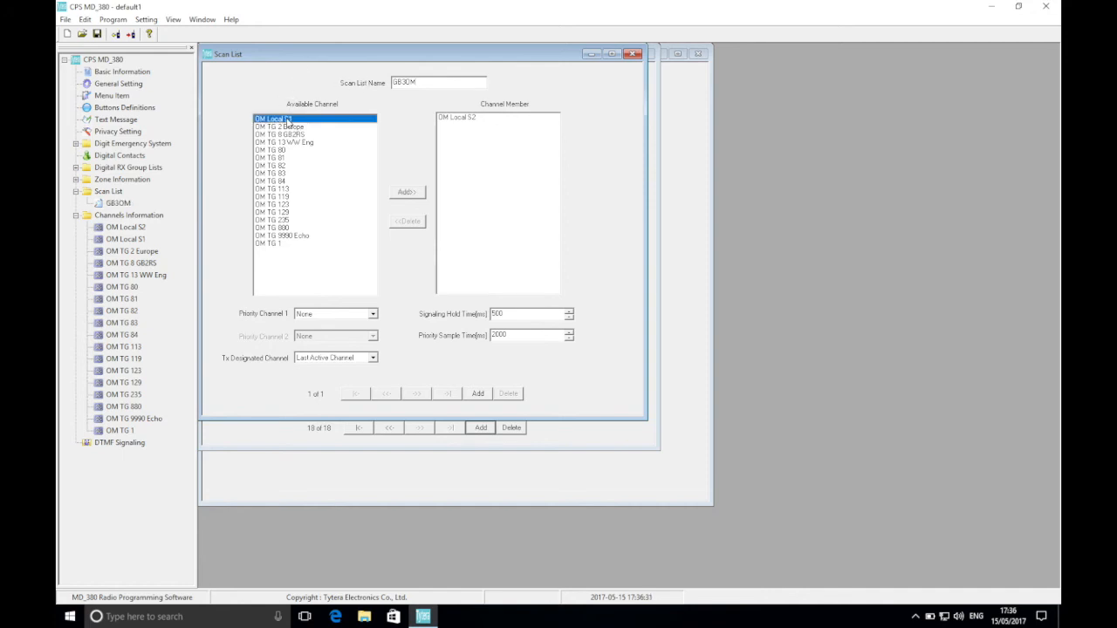
{"action": "left_click", "coordinate": [412, 193]}
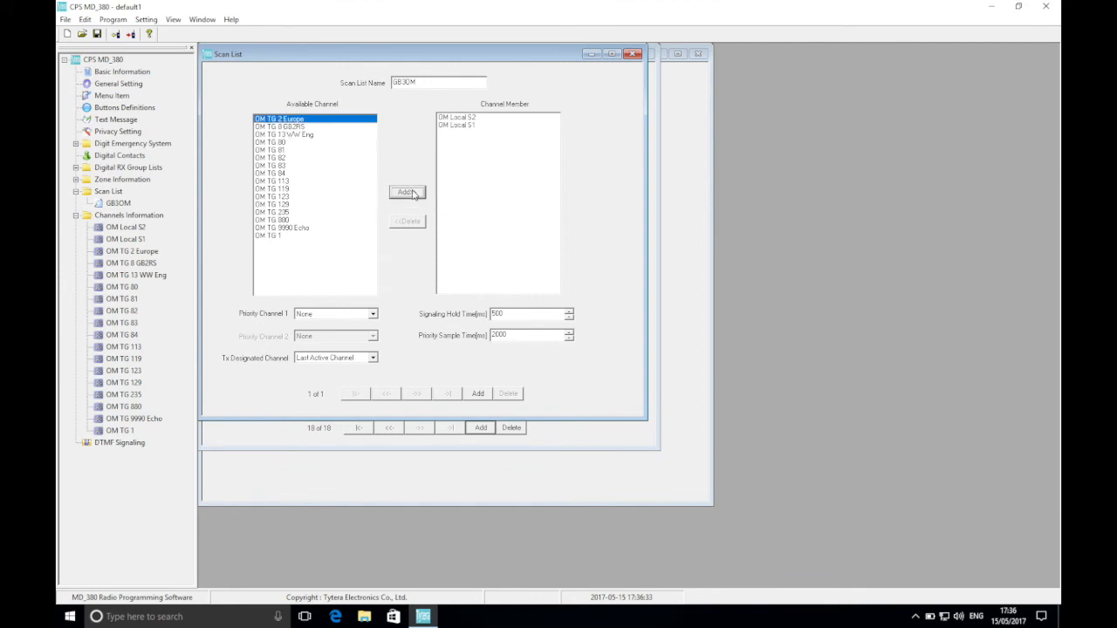
{"action": "left_click", "coordinate": [413, 193]}
{"action": "left_click", "coordinate": [412, 194]}
{"action": "left_click", "coordinate": [413, 194]}
{"action": "left_click", "coordinate": [413, 194]}
{"action": "left_click", "coordinate": [413, 193]}
{"action": "left_click", "coordinate": [413, 194]}
{"action": "left_click", "coordinate": [413, 194]}
{"action": "left_click", "coordinate": [413, 194]}
{"action": "left_click", "coordinate": [412, 193]}
{"action": "left_click", "coordinate": [413, 194]}
{"action": "left_click", "coordinate": [413, 193]}
{"action": "left_click", "coordinate": [413, 194]}
{"action": "left_click", "coordinate": [413, 194]}
{"action": "left_click", "coordinate": [413, 193]}
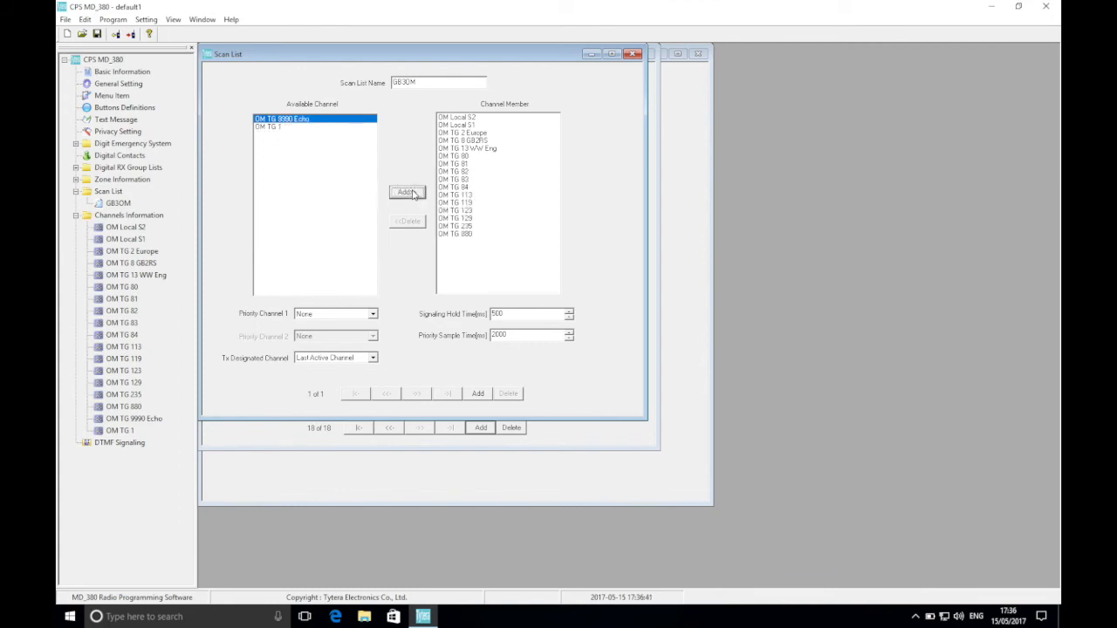
{"action": "left_click", "coordinate": [273, 127]}
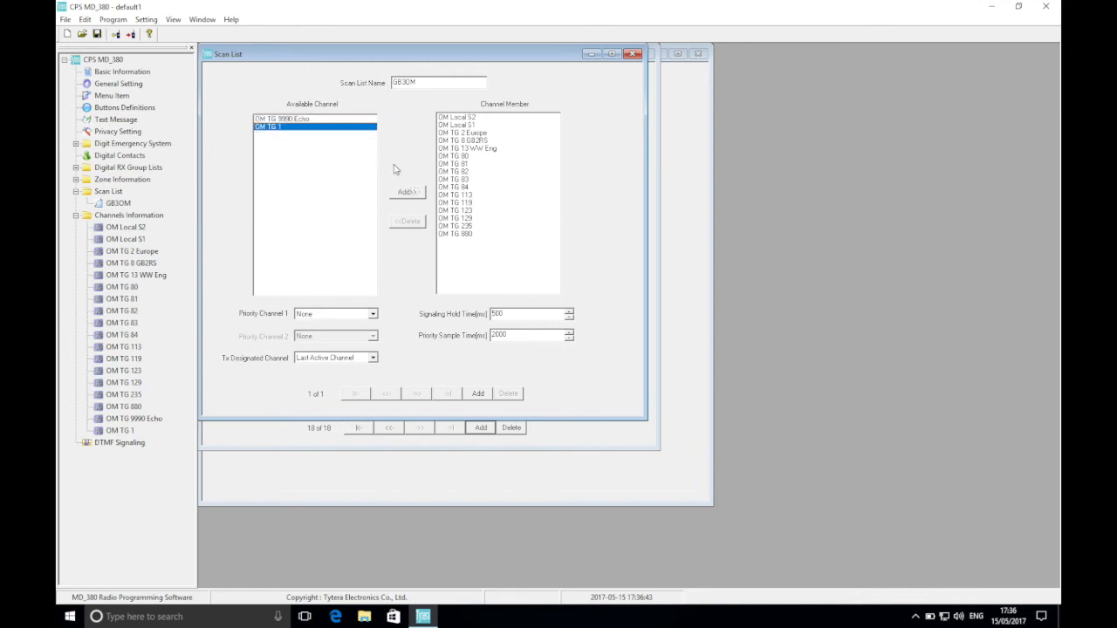
{"action": "left_click", "coordinate": [419, 194]}
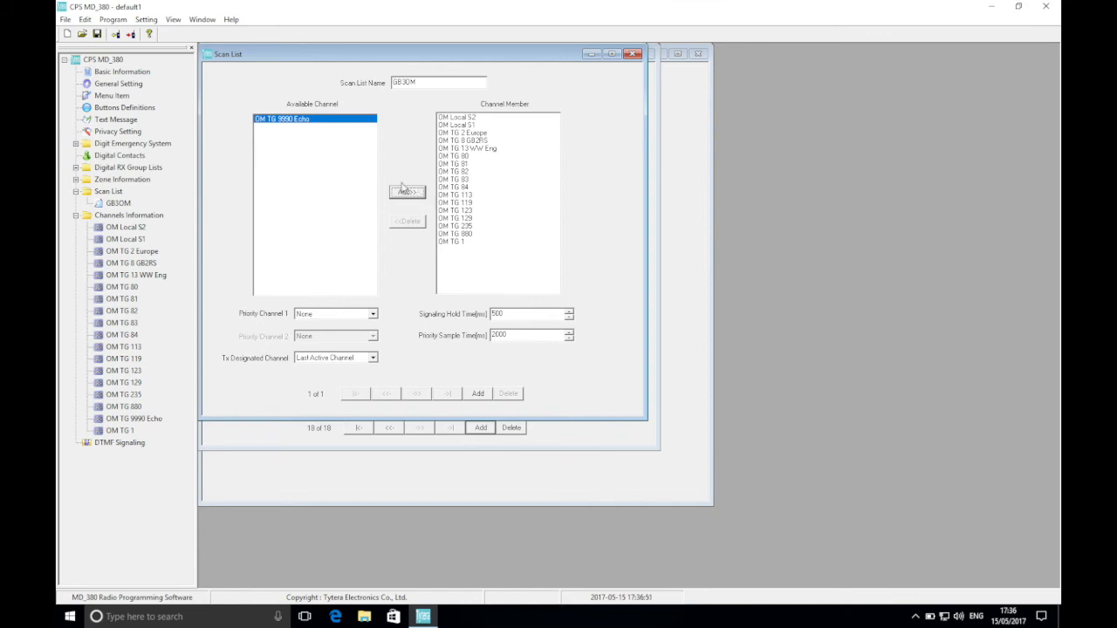
Assign the GB3OM scan list to the channels OM Local S2 and OM Local S1.
{"action": "left_click", "coordinate": [129, 228]}
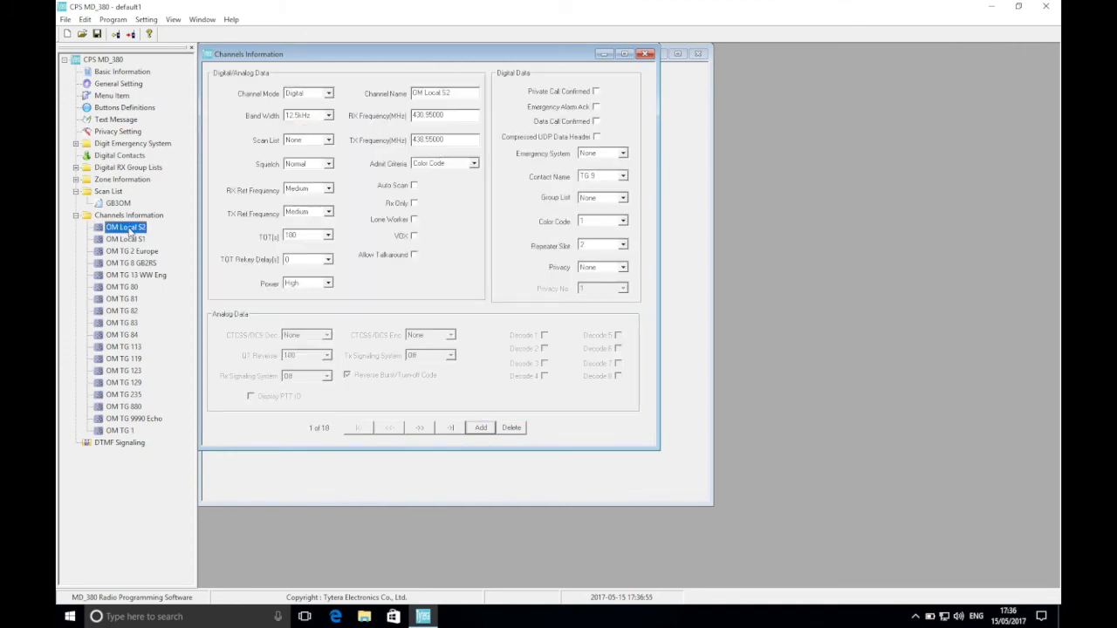
{"action": "left_click", "coordinate": [305, 144]}
{"action": "left_click", "coordinate": [296, 163]}
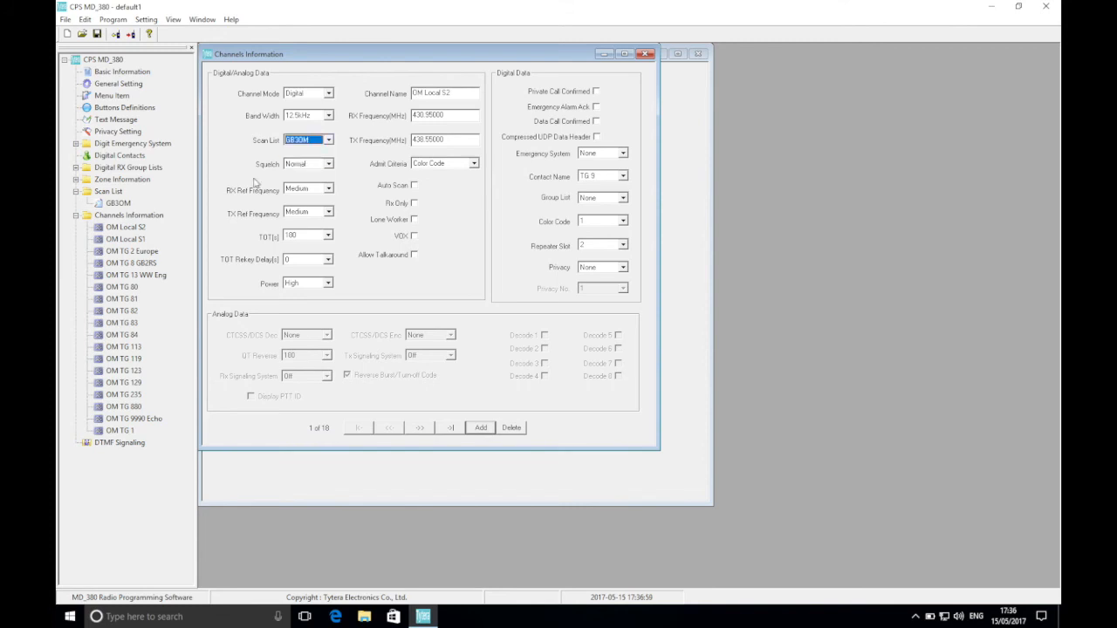
{"action": "left_click", "coordinate": [135, 240]}
{"action": "left_click", "coordinate": [316, 140]}
{"action": "left_click", "coordinate": [312, 157]}
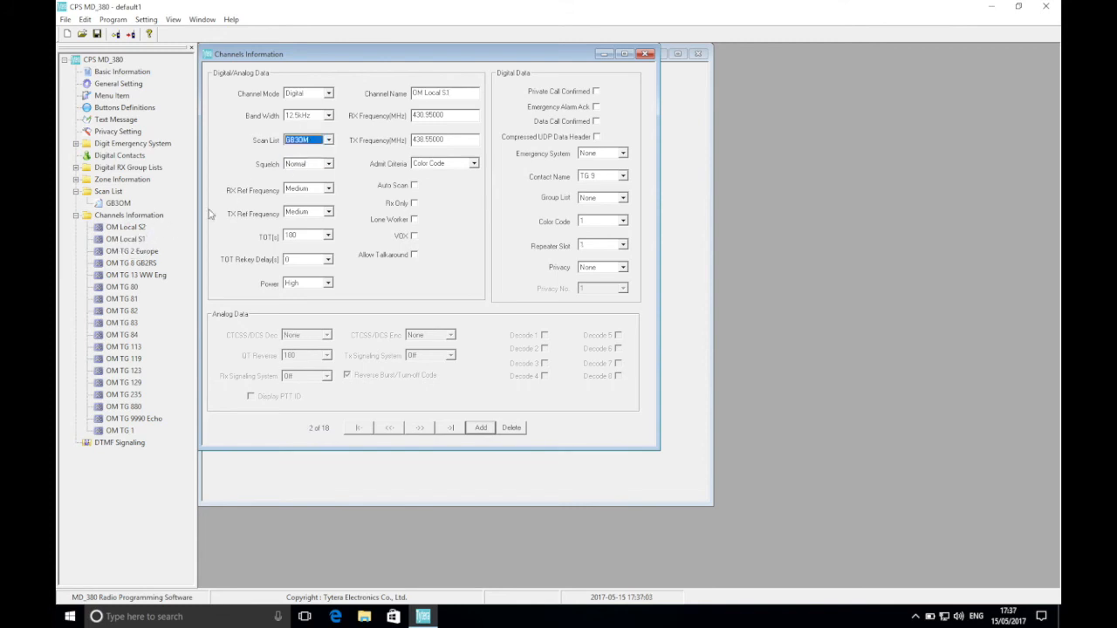
Assign the GB3OM scan list to the channels OM TG 2 Europe and OM TG 8 GB2RS.
{"action": "left_click", "coordinate": [149, 252]}
{"action": "left_click", "coordinate": [309, 140]}
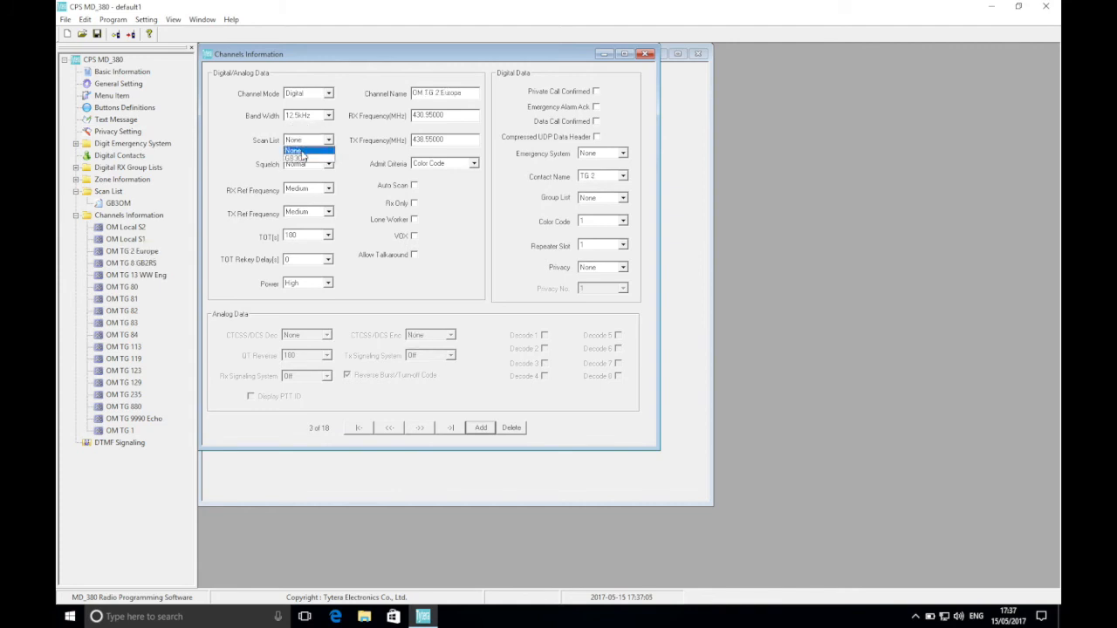
{"action": "left_click", "coordinate": [301, 158]}
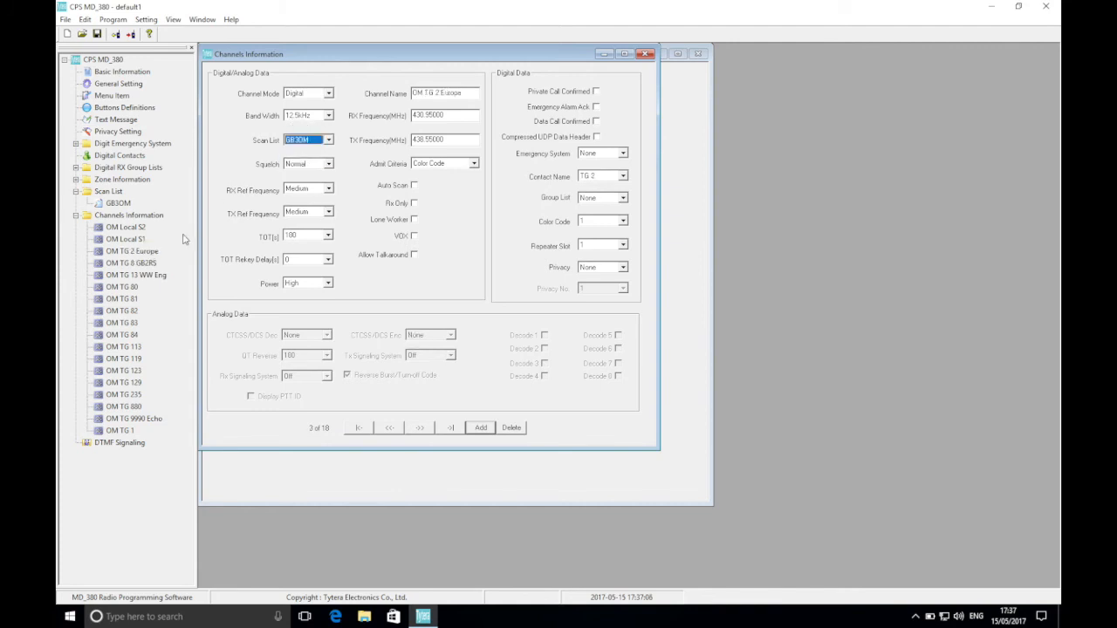
{"action": "left_click", "coordinate": [132, 262]}
{"action": "left_click", "coordinate": [309, 141]}
{"action": "left_click", "coordinate": [302, 158]}
Assign the GB3OM scan list to the channels OM TG 13 WW Eng and OM TG 80.
{"action": "left_click", "coordinate": [146, 276]}
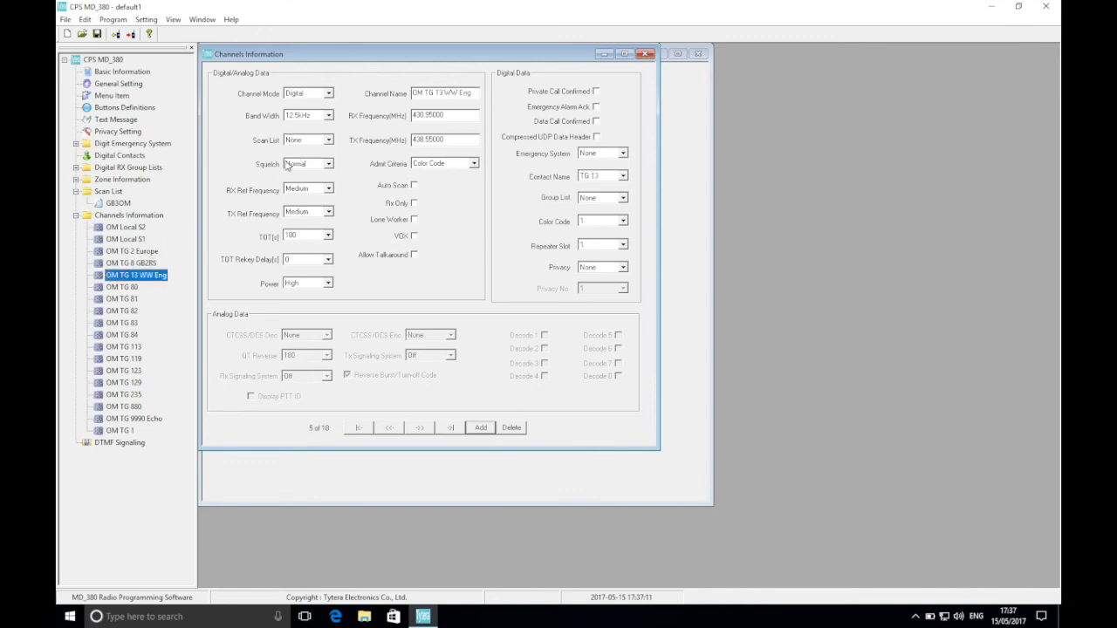
{"action": "left_click", "coordinate": [302, 143]}
{"action": "left_click", "coordinate": [297, 159]}
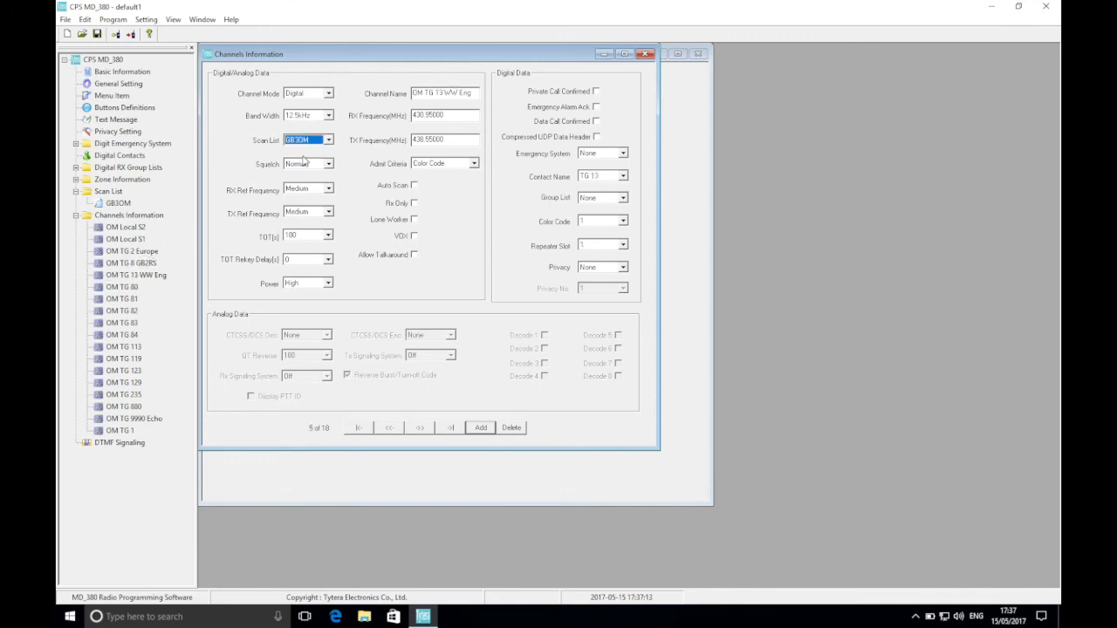
{"action": "left_click", "coordinate": [122, 287]}
{"action": "left_click", "coordinate": [306, 140]}
{"action": "left_click", "coordinate": [297, 159]}
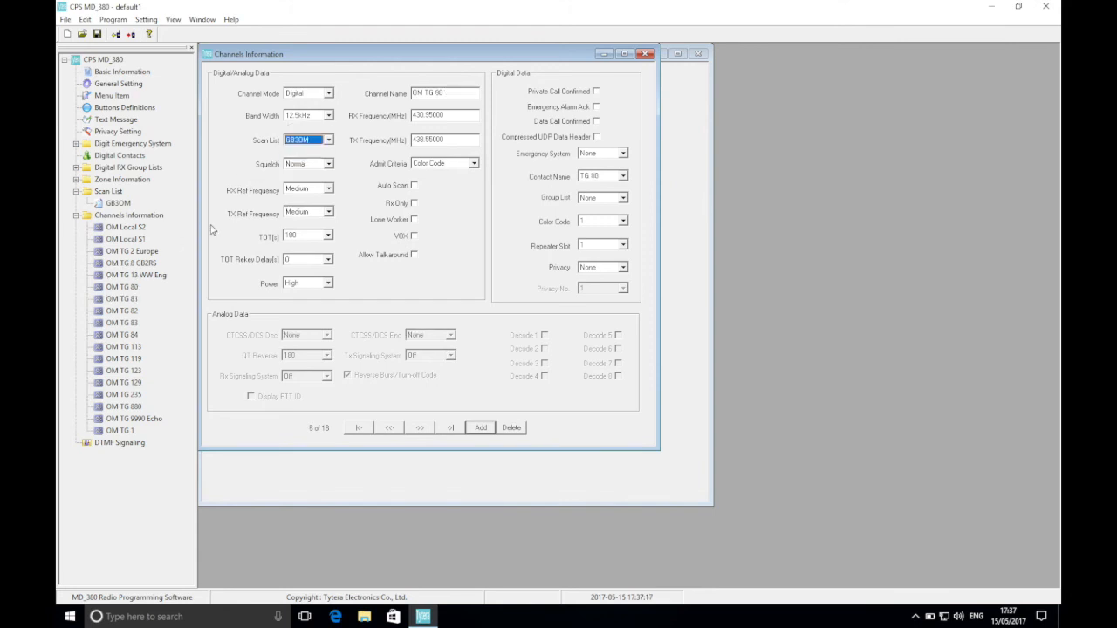
Assign the GB3OM scan list to the channels OM TG 81 and OM TG 82.
{"action": "left_click", "coordinate": [122, 299]}
{"action": "left_click", "coordinate": [299, 145]}
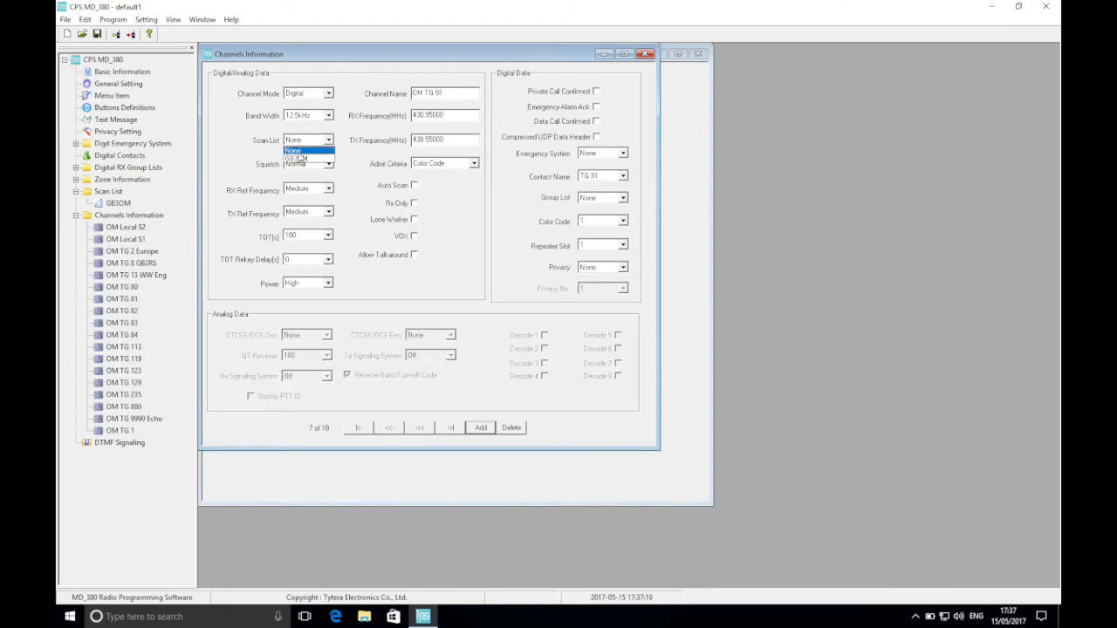
{"action": "left_click", "coordinate": [296, 159]}
{"action": "left_click", "coordinate": [127, 311]}
{"action": "left_click", "coordinate": [302, 145]}
{"action": "left_click", "coordinate": [297, 158]}
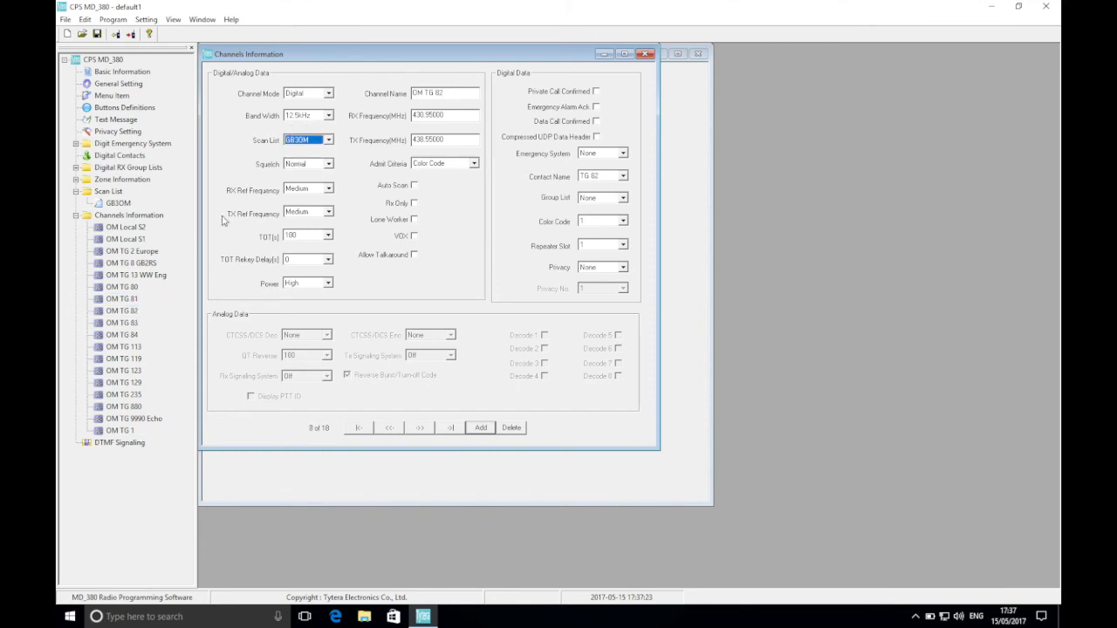
Assign the GB3OM scan list to the channels OM TG 83 and OM TG 84.
{"action": "left_click", "coordinate": [133, 323]}
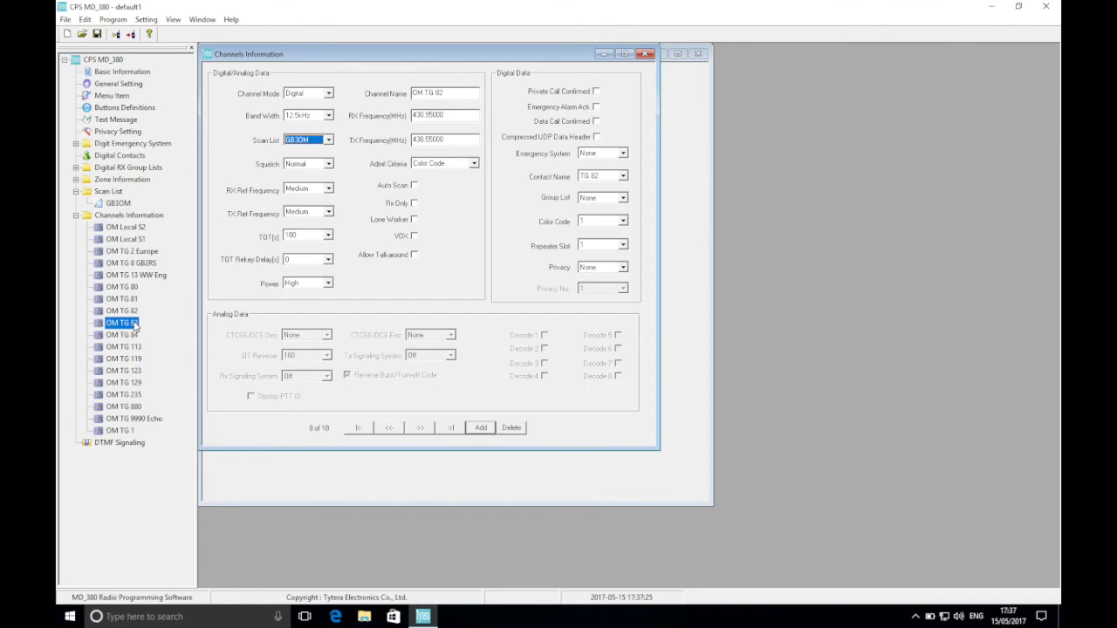
{"action": "left_click", "coordinate": [316, 140]}
{"action": "left_click", "coordinate": [297, 159]}
{"action": "left_click", "coordinate": [129, 338]}
{"action": "left_click", "coordinate": [316, 140]}
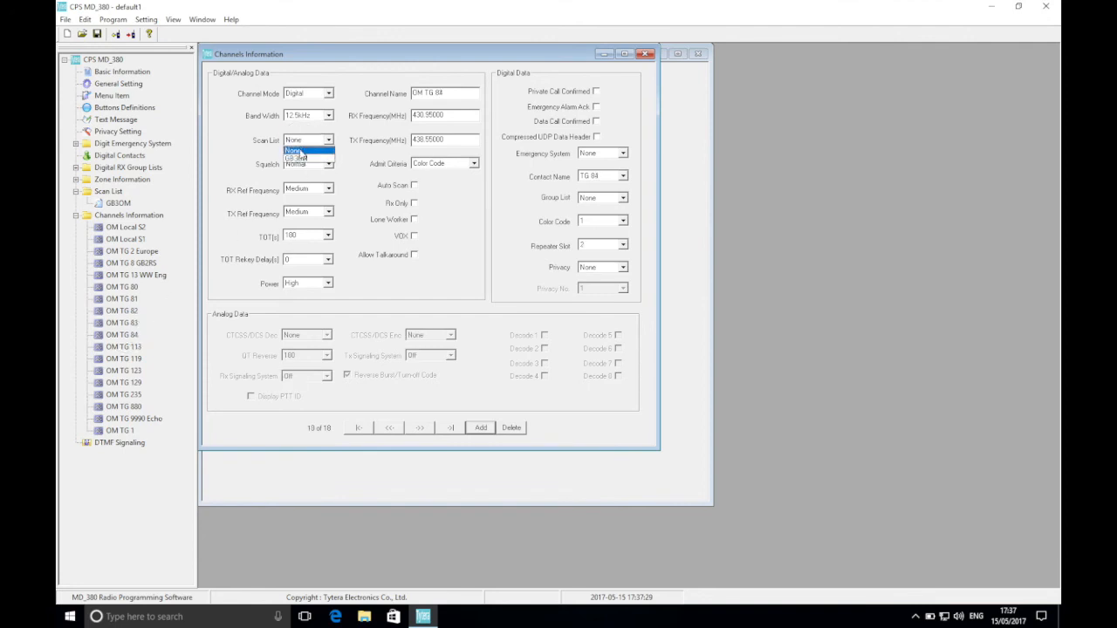
{"action": "left_click", "coordinate": [297, 159]}
Assign the GB3OM scan list to the channels OM TG 113 and OM TG 119.
{"action": "left_click", "coordinate": [122, 346]}
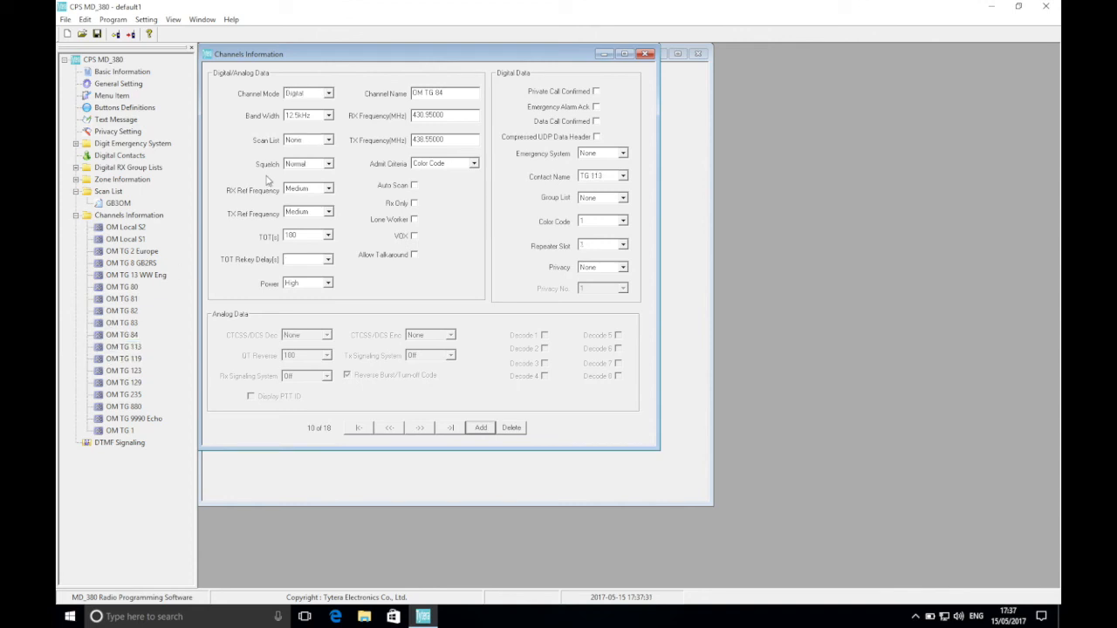
{"action": "left_click", "coordinate": [306, 140]}
{"action": "left_click", "coordinate": [297, 158]}
{"action": "left_click", "coordinate": [131, 349]}
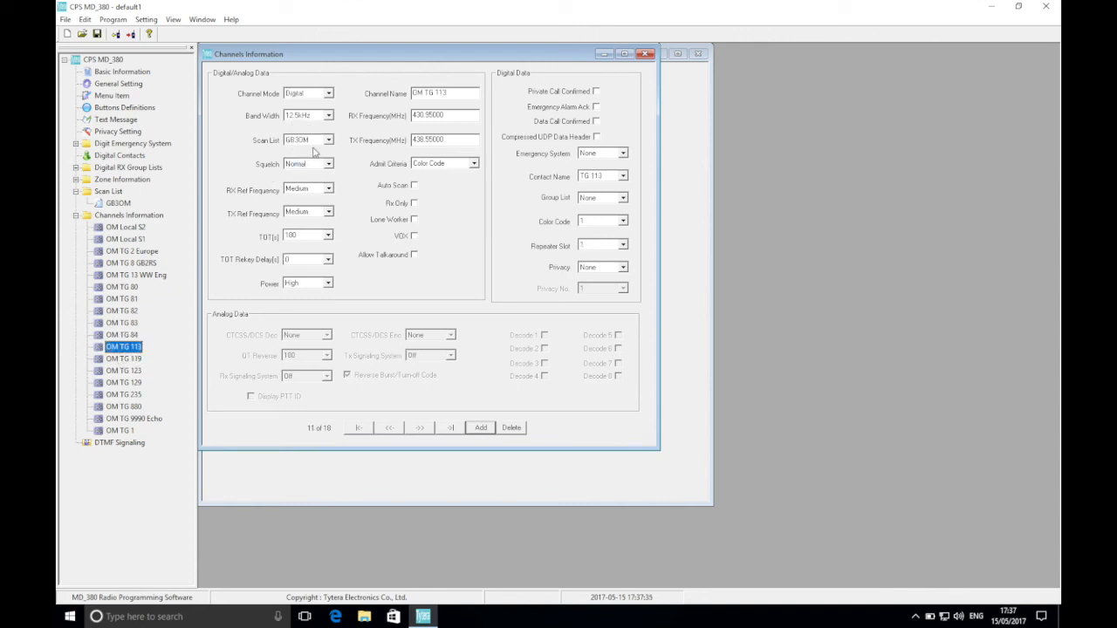
{"action": "left_click", "coordinate": [139, 361]}
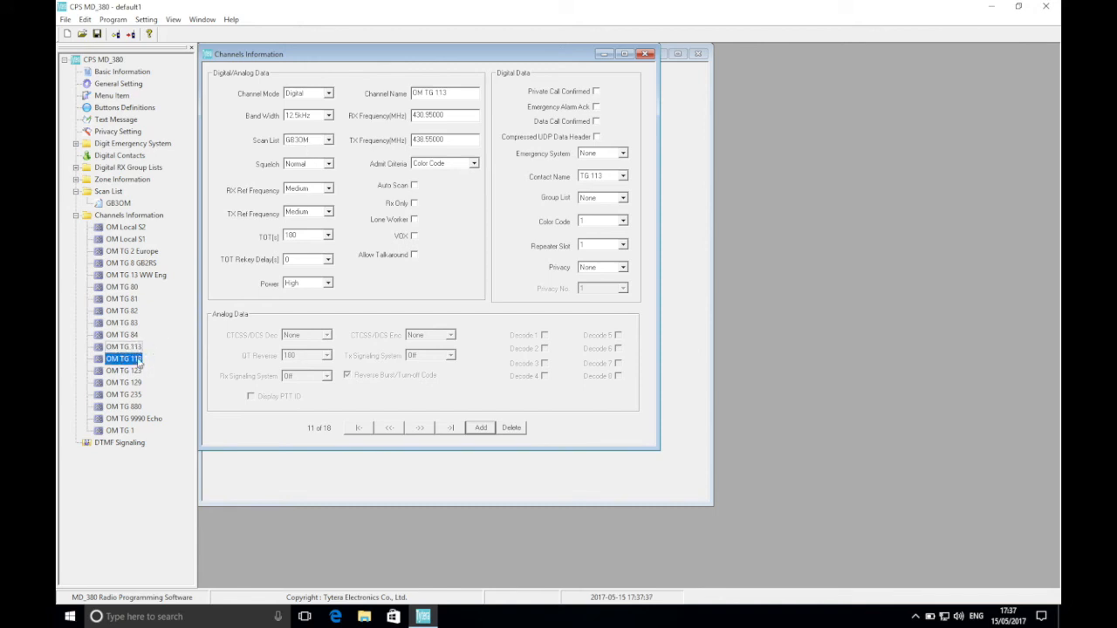
{"action": "left_click", "coordinate": [307, 140]}
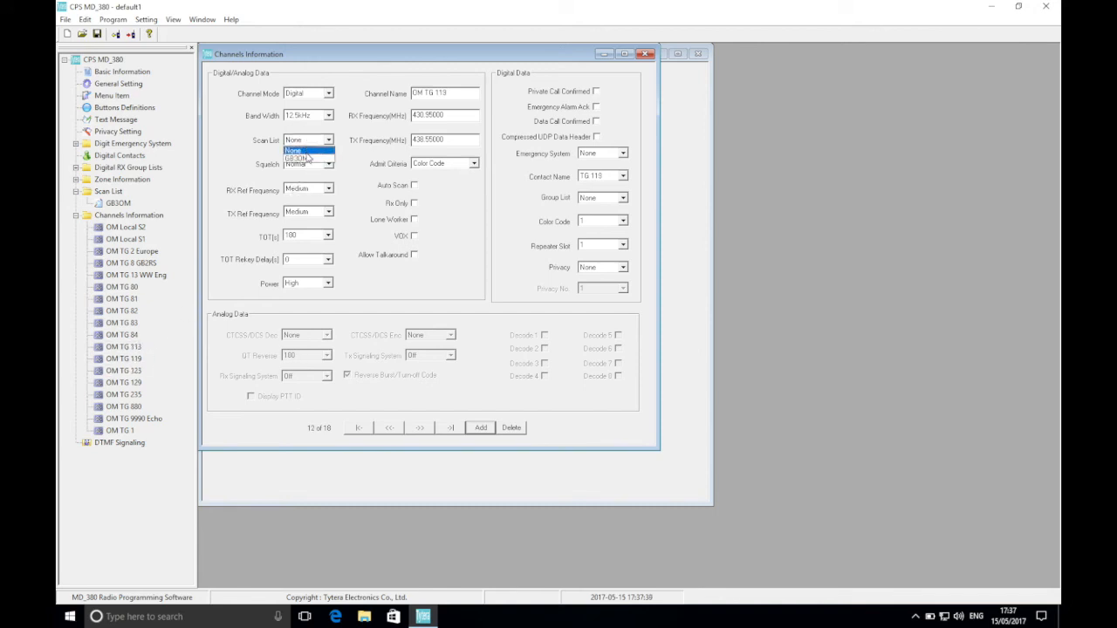
{"action": "left_click", "coordinate": [306, 160]}
Assign the GB3OM scan list to the channels OM TG 123 and OM TG 129.
{"action": "left_click", "coordinate": [133, 371]}
{"action": "left_click", "coordinate": [307, 140]}
{"action": "left_click", "coordinate": [306, 160]}
{"action": "left_click", "coordinate": [132, 382]}
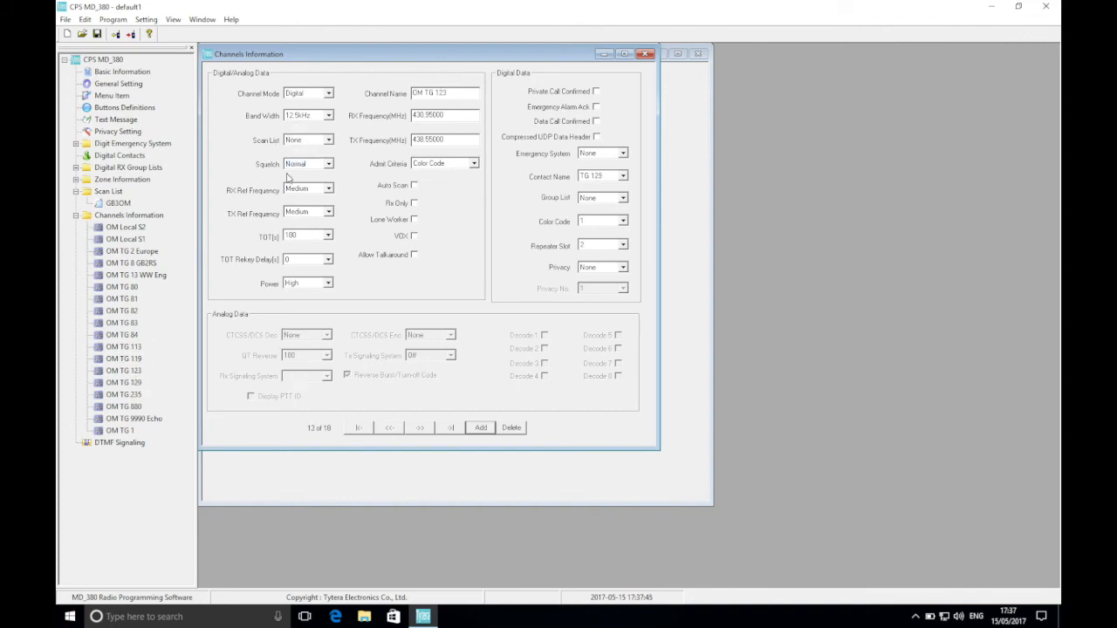
{"action": "left_click", "coordinate": [307, 141]}
{"action": "left_click", "coordinate": [307, 160]}
Assign the GB3OM scan list to the channels OM TG 235, OM TG 880 and OM TG 1.
{"action": "left_click", "coordinate": [133, 395]}
{"action": "left_click", "coordinate": [307, 140]}
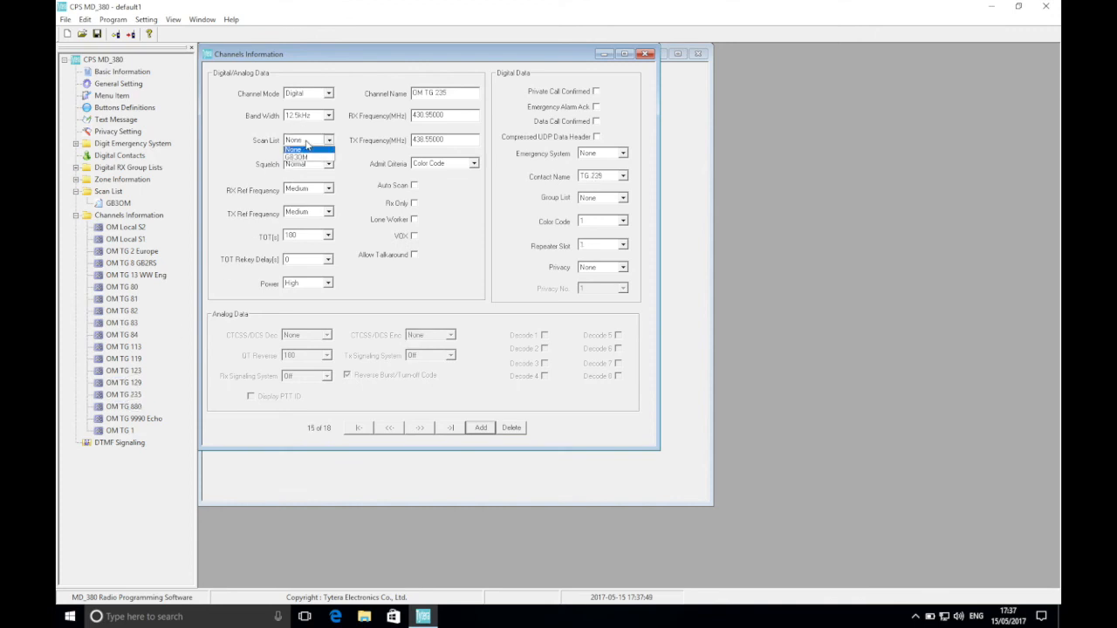
{"action": "left_click", "coordinate": [304, 162]}
{"action": "left_click", "coordinate": [131, 407]}
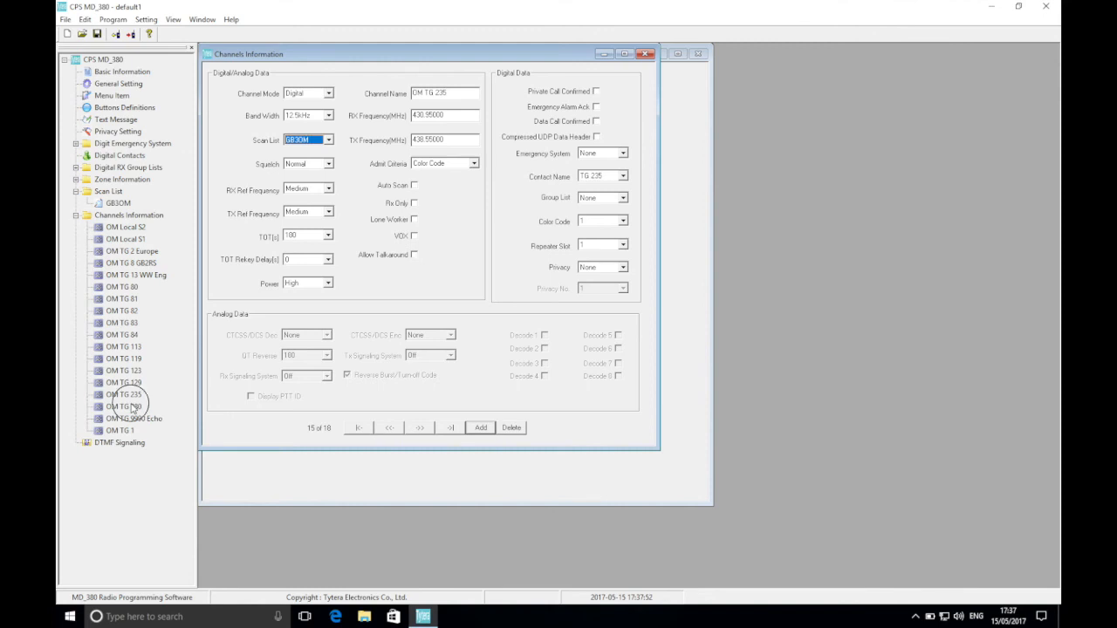
{"action": "left_click", "coordinate": [308, 141]}
{"action": "left_click", "coordinate": [301, 158]}
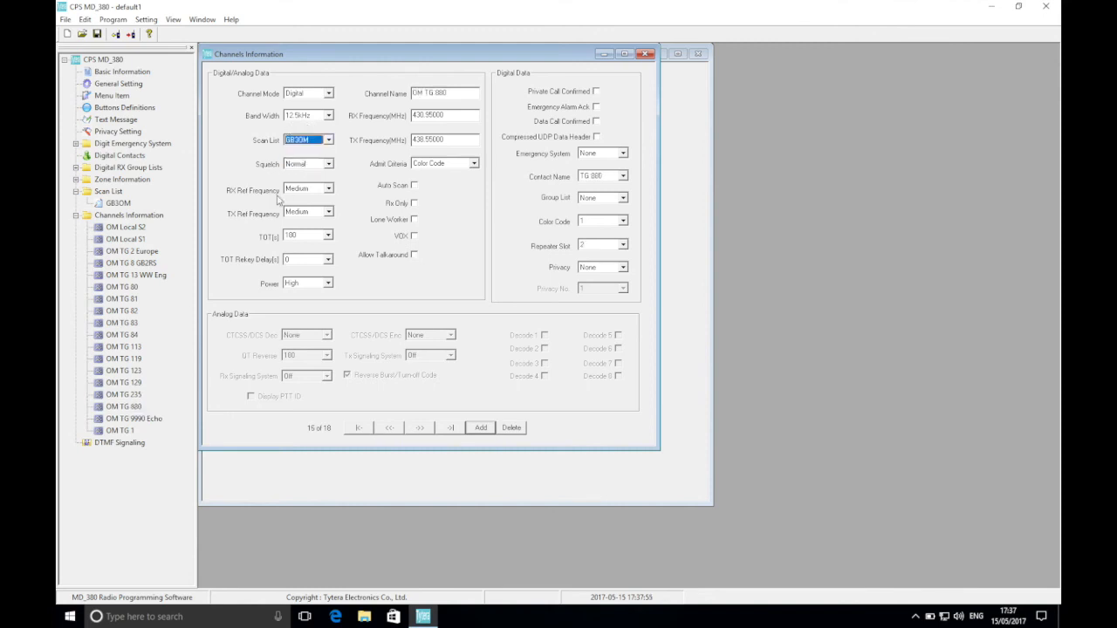
{"action": "left_click", "coordinate": [127, 432]}
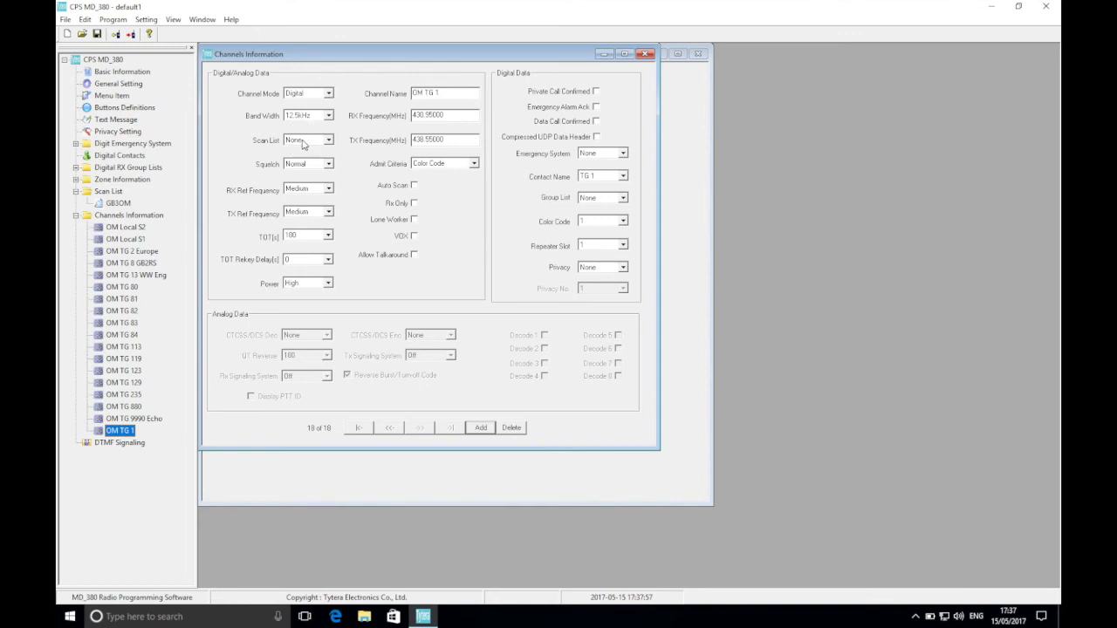
{"action": "left_click", "coordinate": [307, 140]}
{"action": "left_click", "coordinate": [301, 158]}
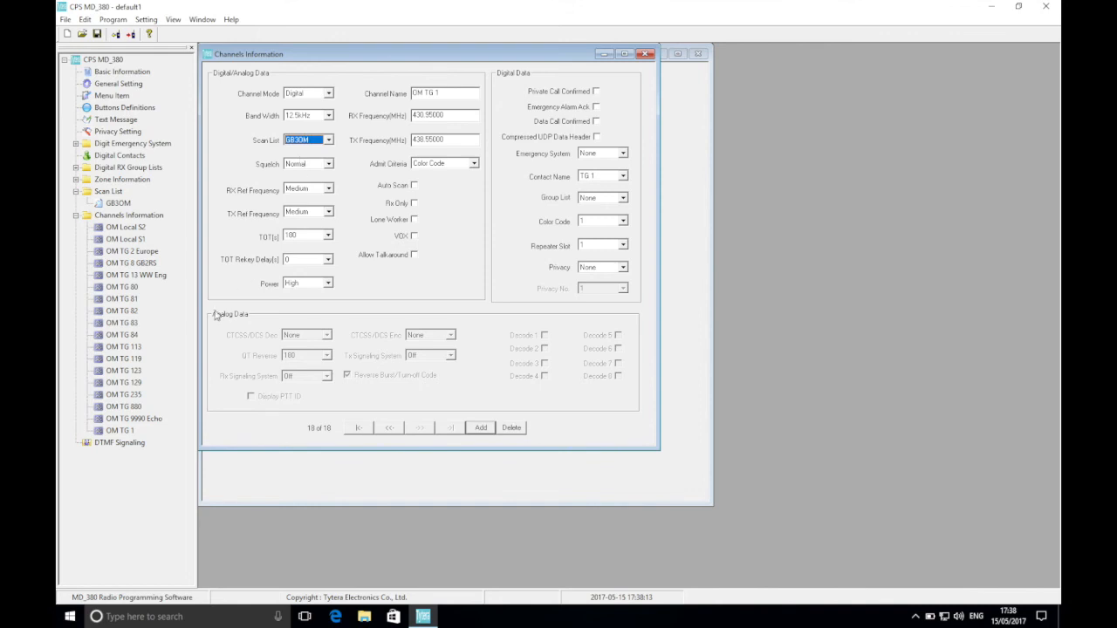
Add a new channel after OM TG 1 and name it DV4Mini.
{"action": "left_click", "coordinate": [481, 430]}
{"action": "left_click", "coordinate": [120, 443]}
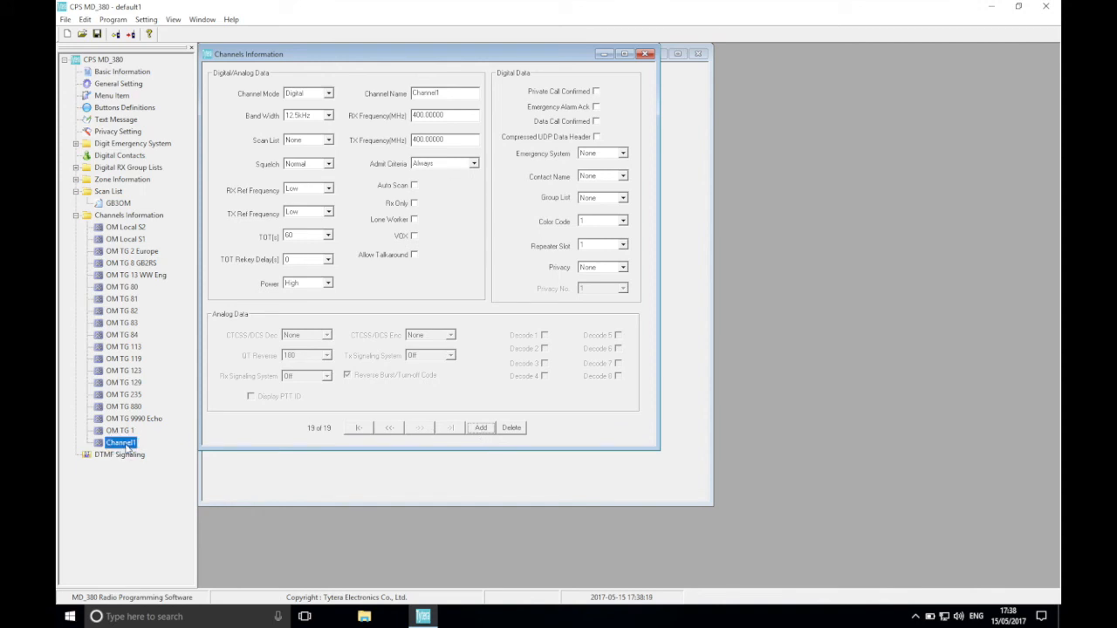
{"action": "left_click", "coordinate": [443, 94]}
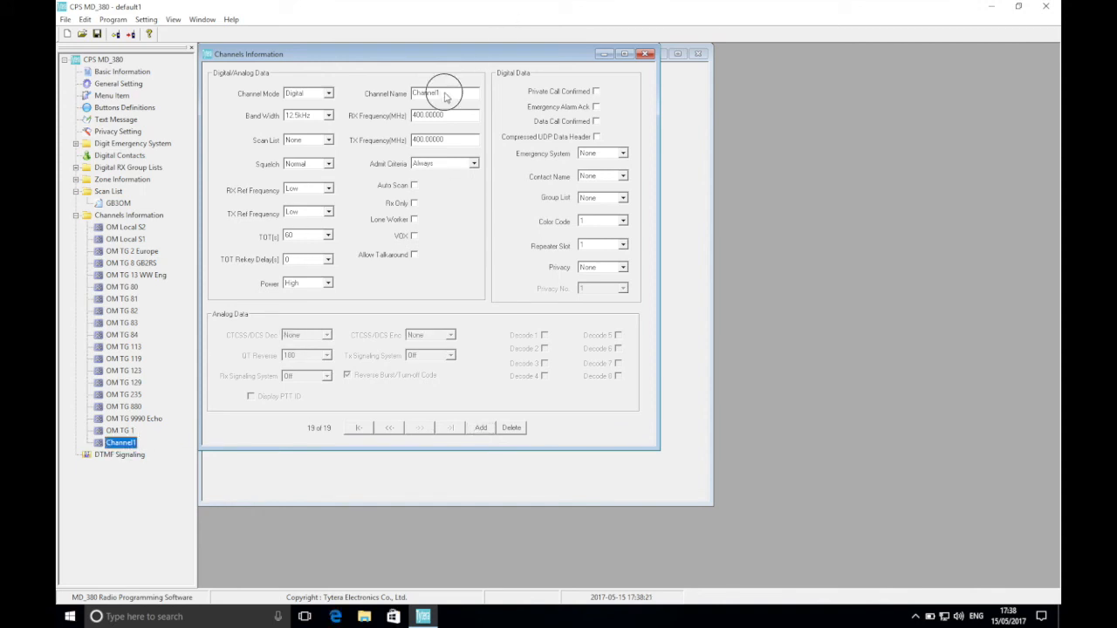
{"action": "left_click_drag", "start_coordinate": [437, 96], "coordinate": [398, 98]}
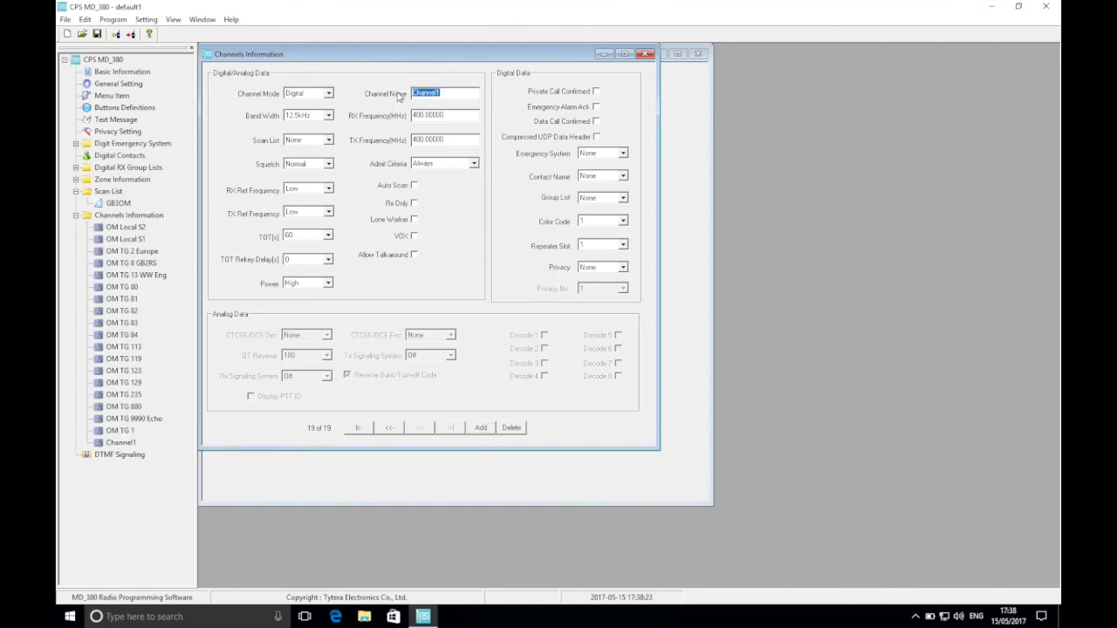
{"action": "type", "text": "GW4"}
{"action": "type", "text": "Mini"}
Set both the RX and TX frequencies of the DV4Mini channel to 438.5875 MHz.
{"action": "double_click", "coordinate": [455, 116]}
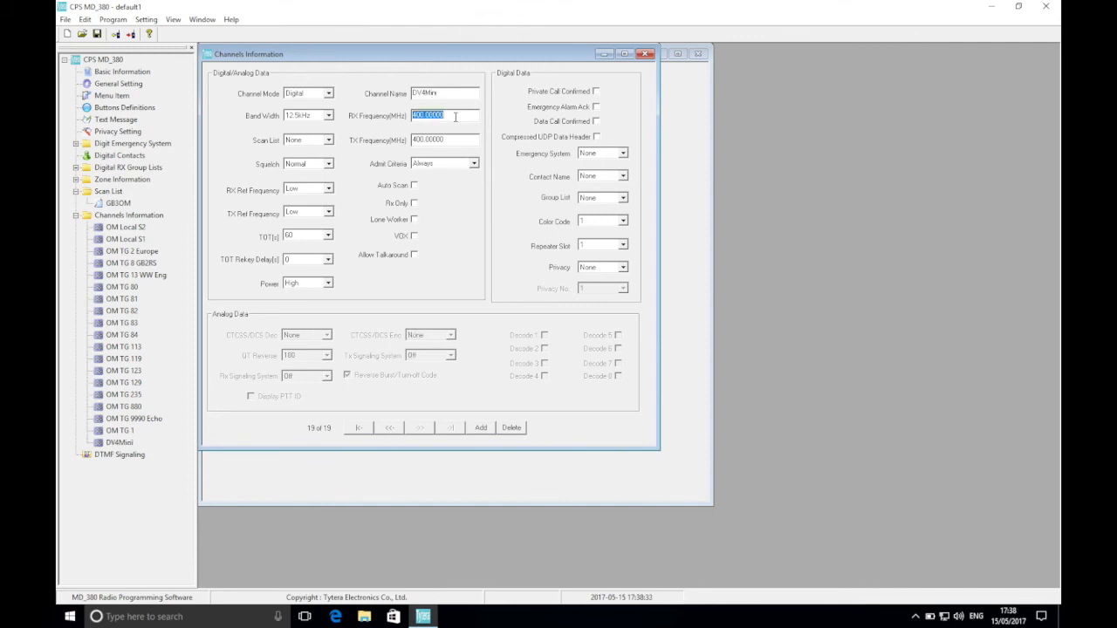
{"action": "type", "text": "438.5875"}
{"action": "double_click", "coordinate": [427, 140]}
{"action": "type", "text": "438.5875"}
Set the DV4Mini channel's contact name to TG 9 and its power to Low.
{"action": "left_click", "coordinate": [604, 178]}
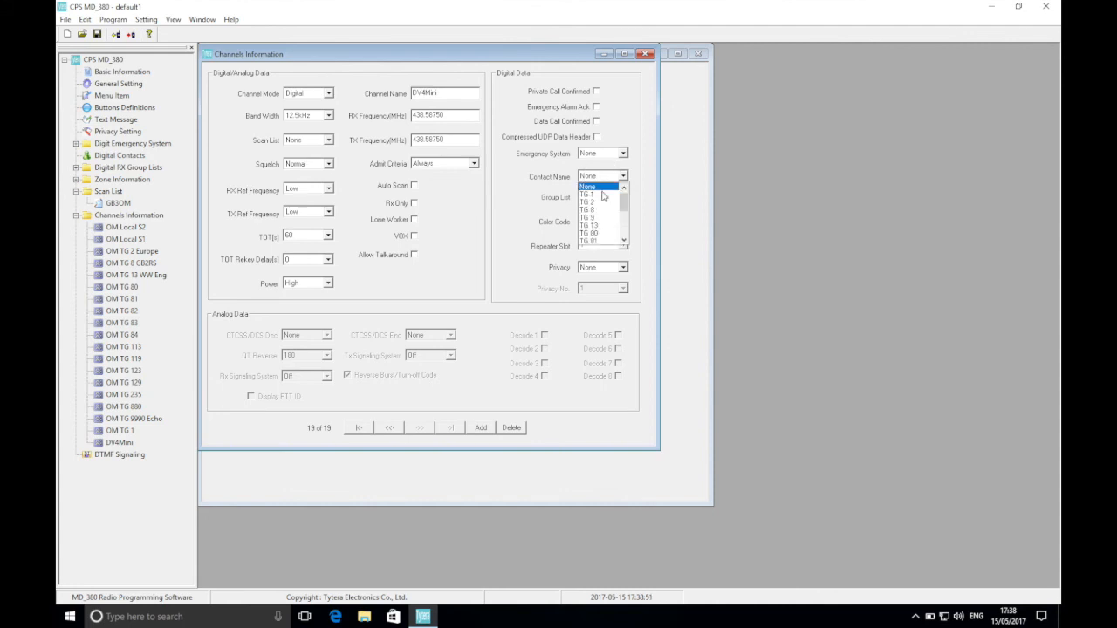
{"action": "left_click", "coordinate": [594, 218]}
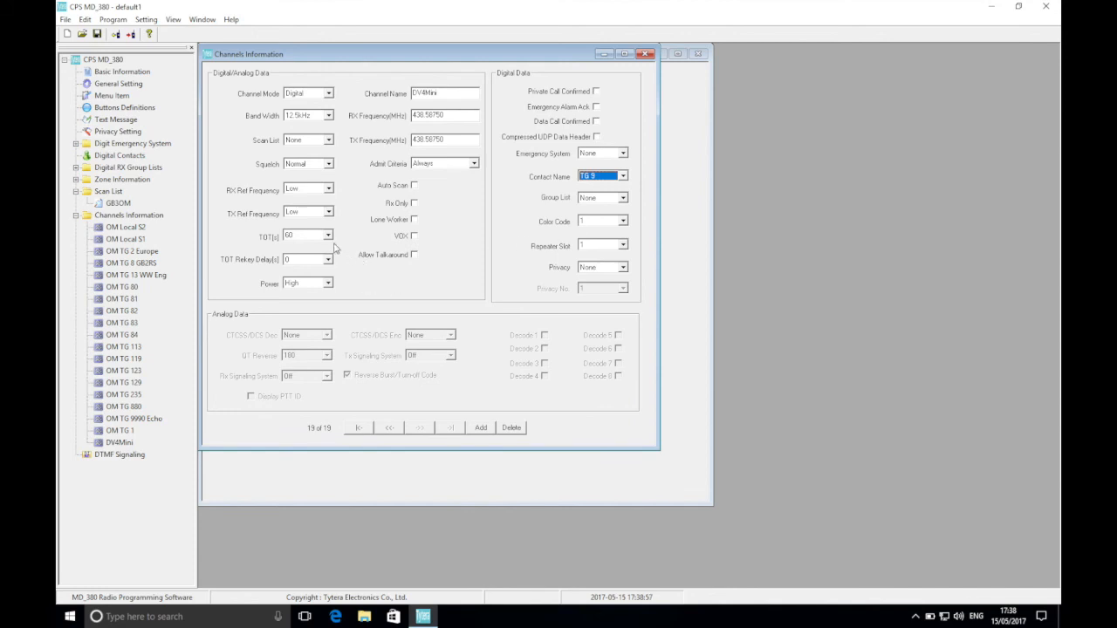
{"action": "left_click", "coordinate": [308, 284]}
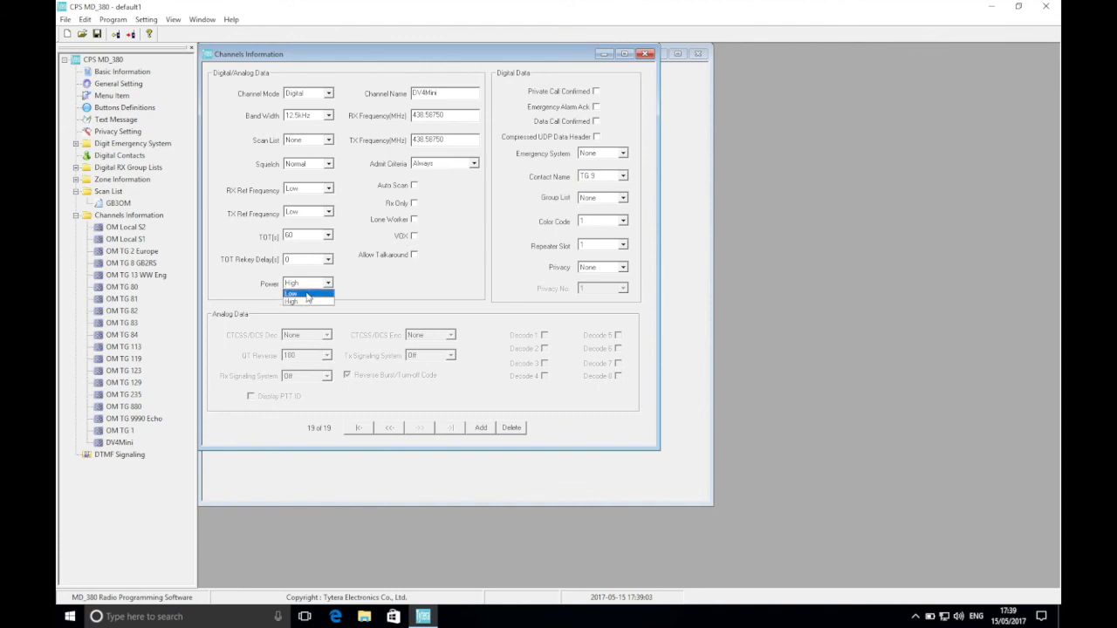
{"action": "left_click", "coordinate": [307, 294]}
Set the DV4Mini channel's time-out timer (TOT) to 180 seconds.
{"action": "left_click", "coordinate": [319, 236]}
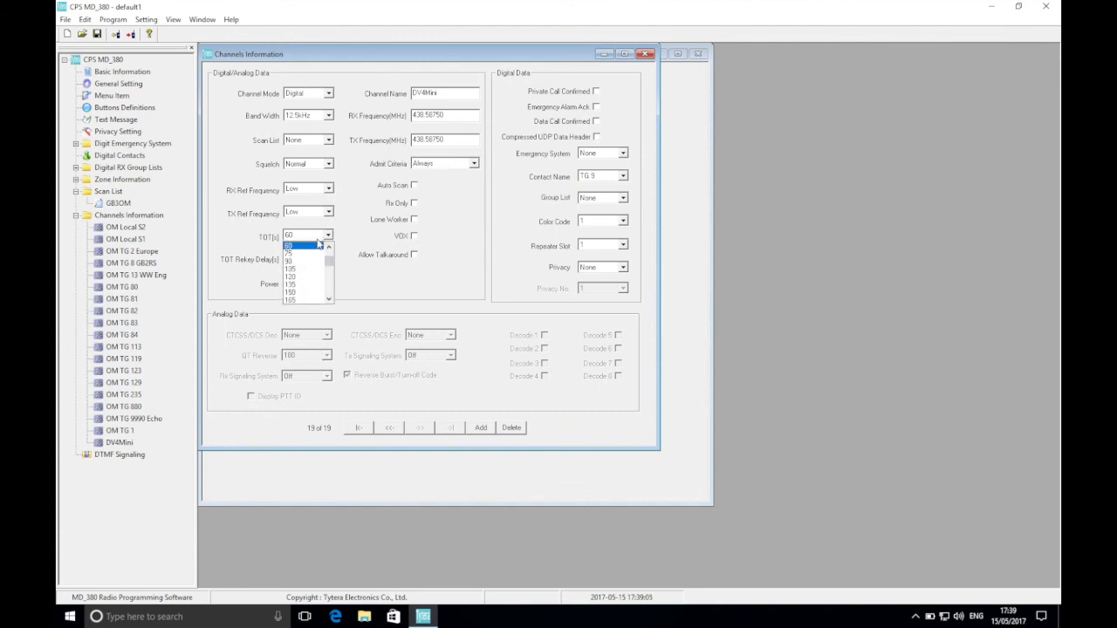
{"action": "left_click", "coordinate": [328, 281]}
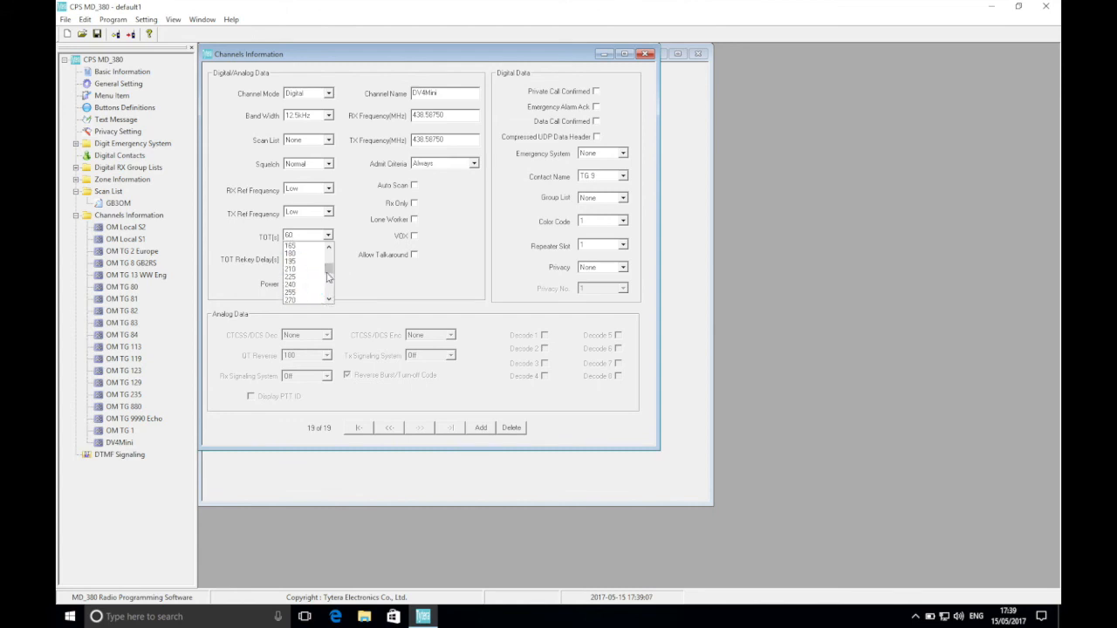
{"action": "left_click", "coordinate": [311, 254]}
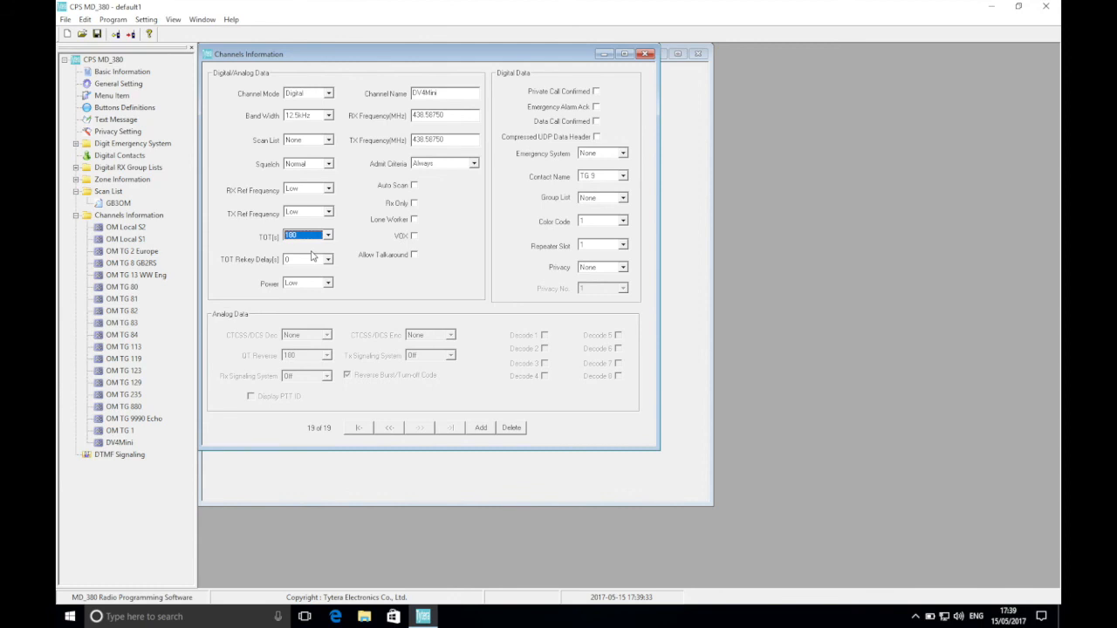
Open the existing zone Zone1 and rename it GB3OM Omagh.
{"action": "left_click", "coordinate": [76, 179]}
{"action": "double_click", "coordinate": [119, 192]}
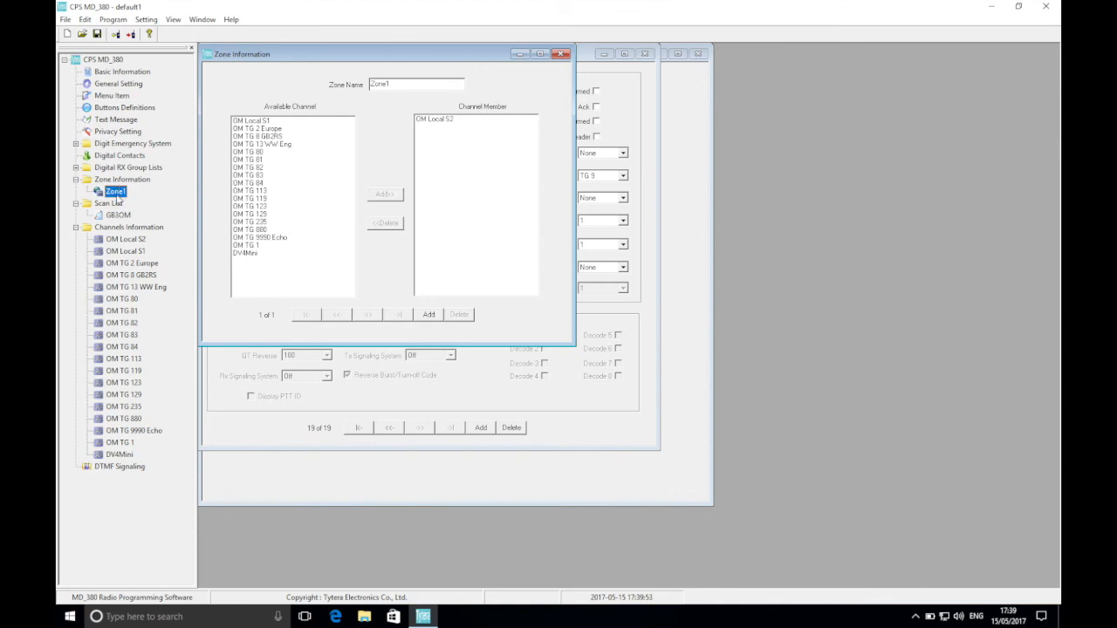
{"action": "left_click", "coordinate": [340, 88]}
{"action": "type", "text": "GB3OM Omagh"}
Add the channels OM Local S1, OM TG 2 Europe, OM TG 235 and OM TG 880 to the GB3OM Omagh zone.
{"action": "left_click", "coordinate": [252, 121]}
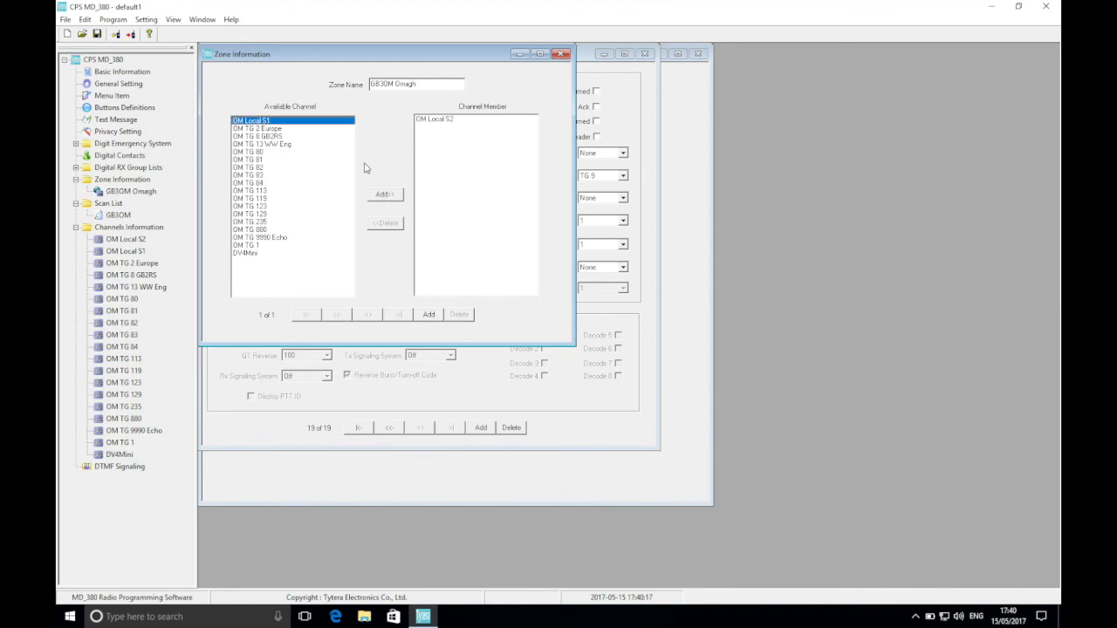
{"action": "left_click", "coordinate": [383, 197]}
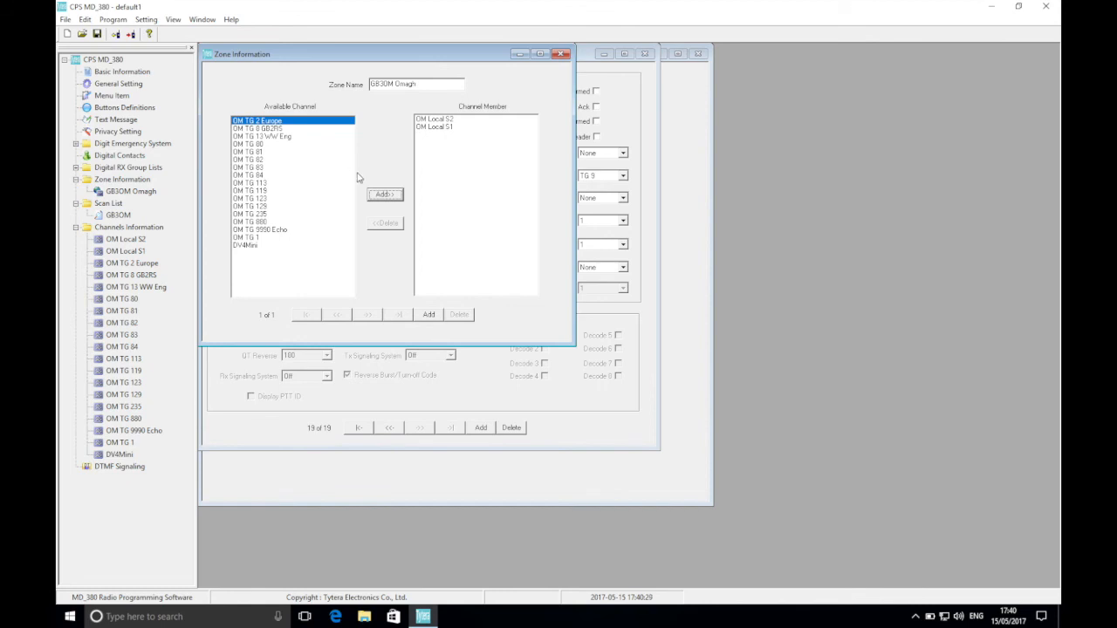
{"action": "left_click", "coordinate": [377, 196]}
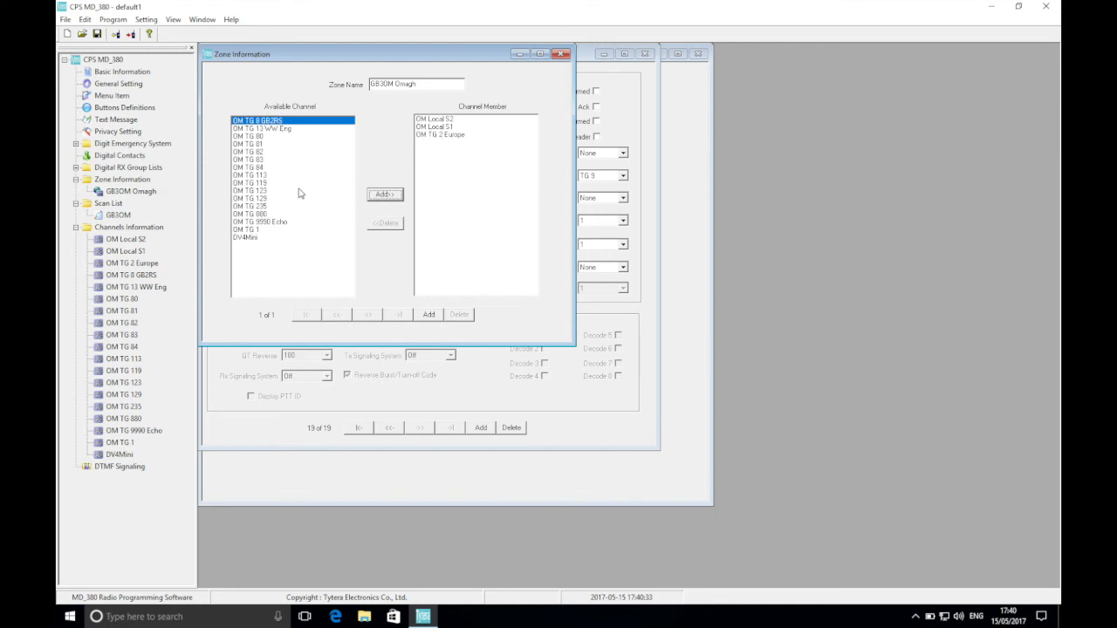
{"action": "left_click", "coordinate": [267, 209]}
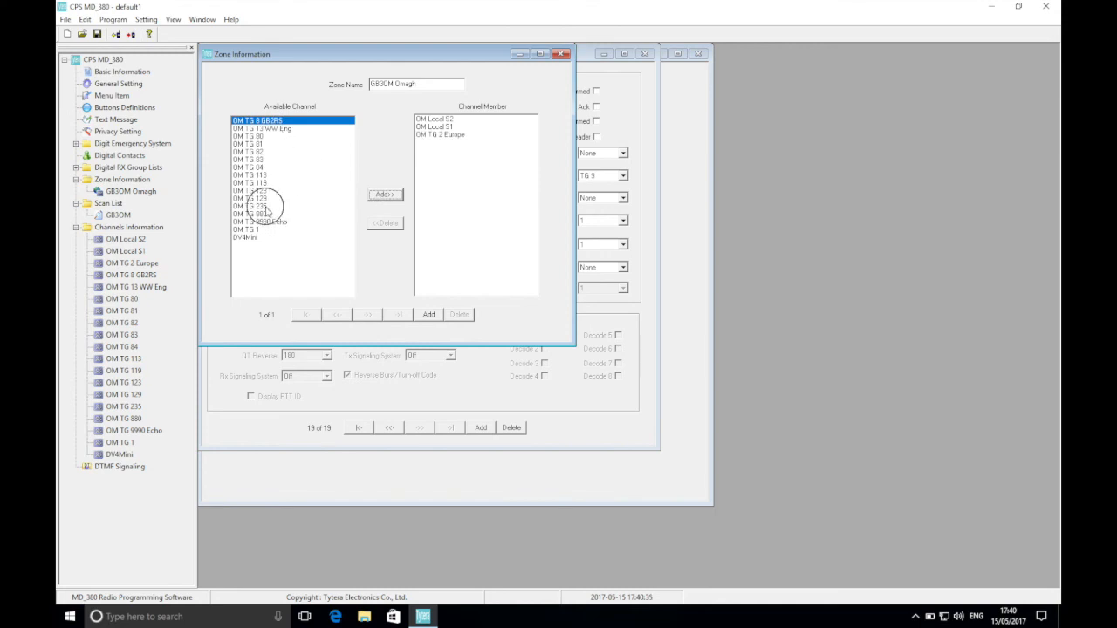
{"action": "left_click", "coordinate": [388, 194]}
{"action": "left_click", "coordinate": [389, 194]}
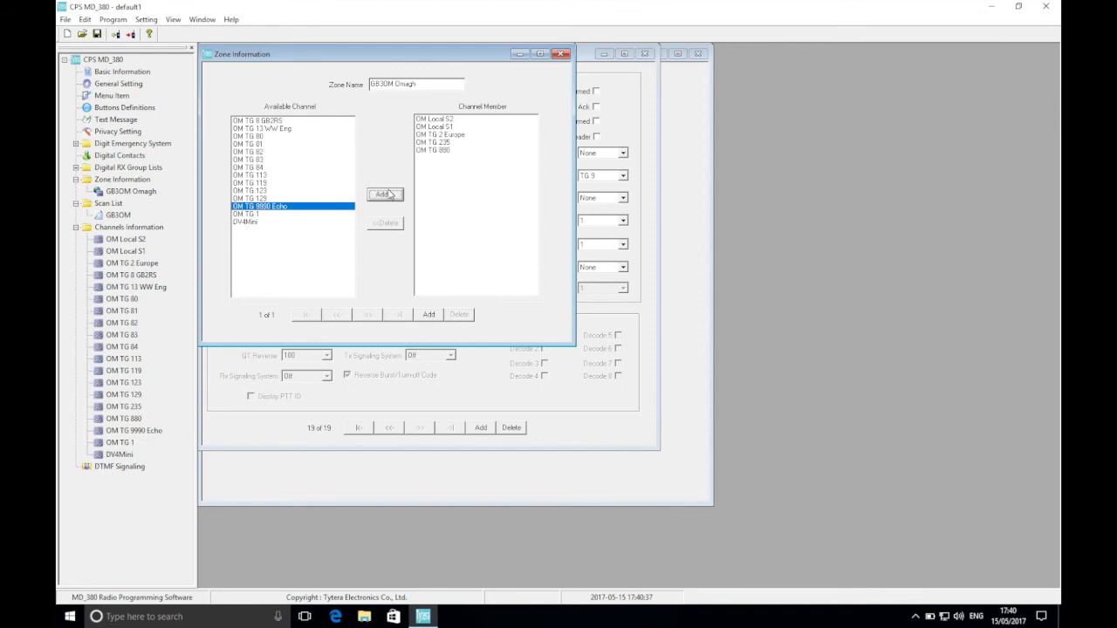
Add the channels OM TG 80, OM TG 81, OM TG 82, OM TG 83 and OM TG 84 to the GB3OM Omagh zone.
{"action": "left_click", "coordinate": [264, 136]}
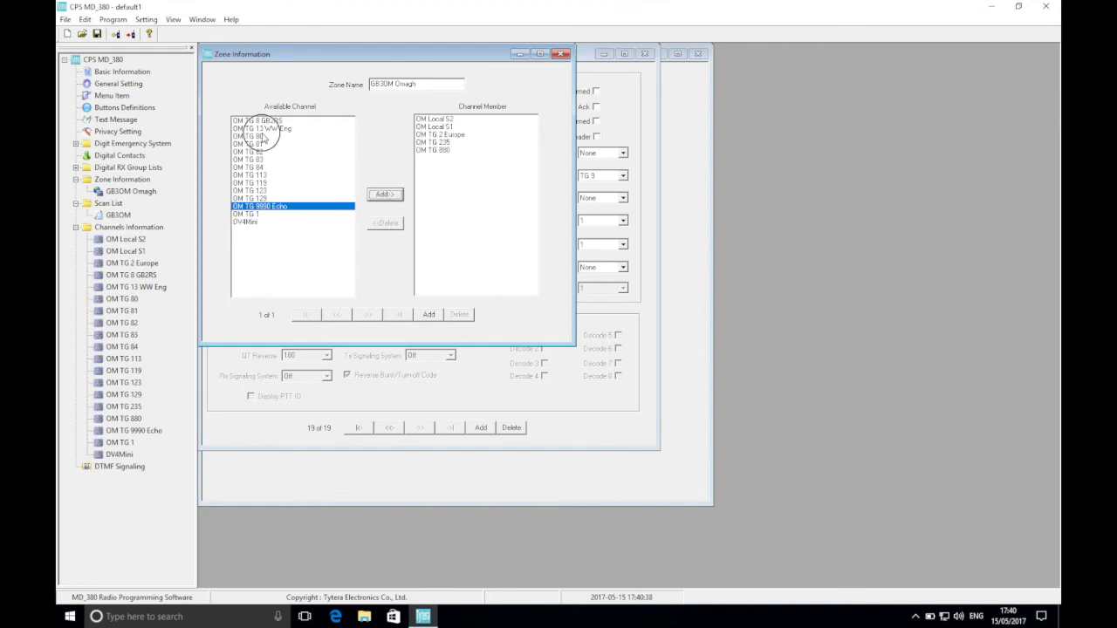
{"action": "left_click", "coordinate": [384, 195]}
{"action": "left_click", "coordinate": [384, 195]}
{"action": "left_click", "coordinate": [383, 195]}
{"action": "left_click", "coordinate": [383, 196]}
{"action": "left_click", "coordinate": [380, 194]}
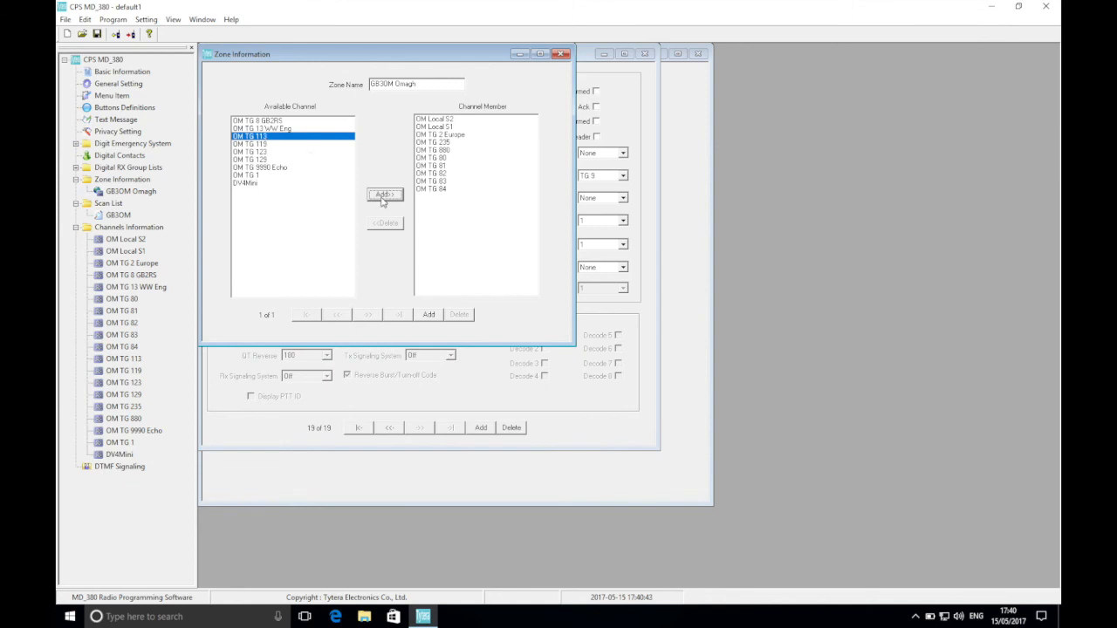
Add OM TG 113, OM TG 119, OM TG 123, OM TG 129 and OM TG 13 WW Eng to the GB3OM Omagh zone.
{"action": "left_click", "coordinate": [382, 200]}
{"action": "left_click", "coordinate": [381, 198]}
{"action": "left_click", "coordinate": [379, 196]}
{"action": "left_click", "coordinate": [375, 194]}
{"action": "left_click", "coordinate": [286, 130]}
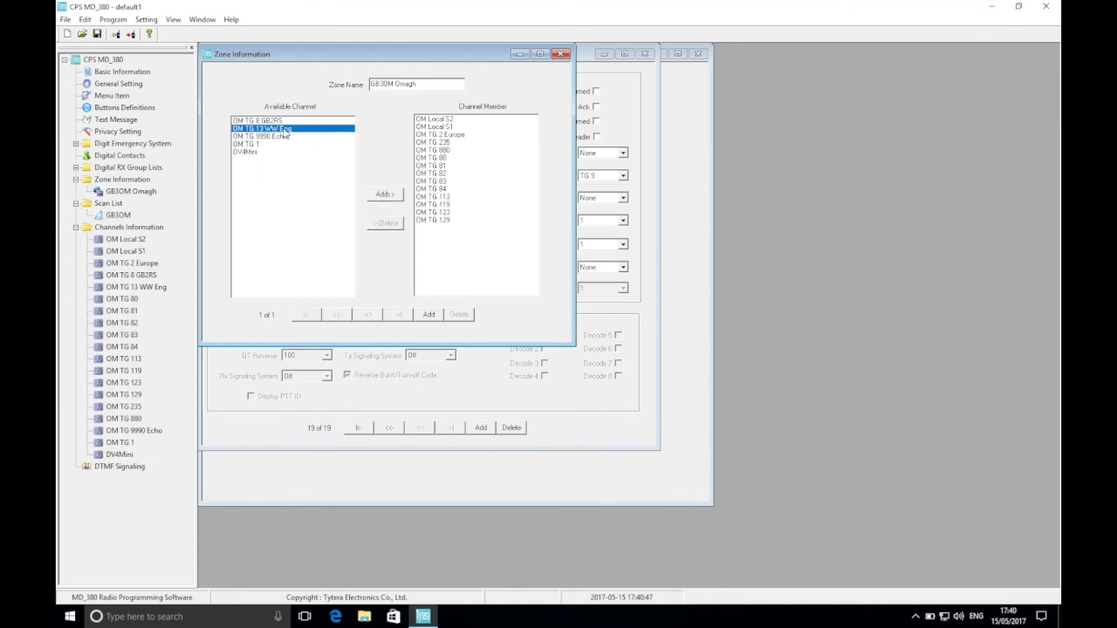
{"action": "left_click", "coordinate": [382, 196]}
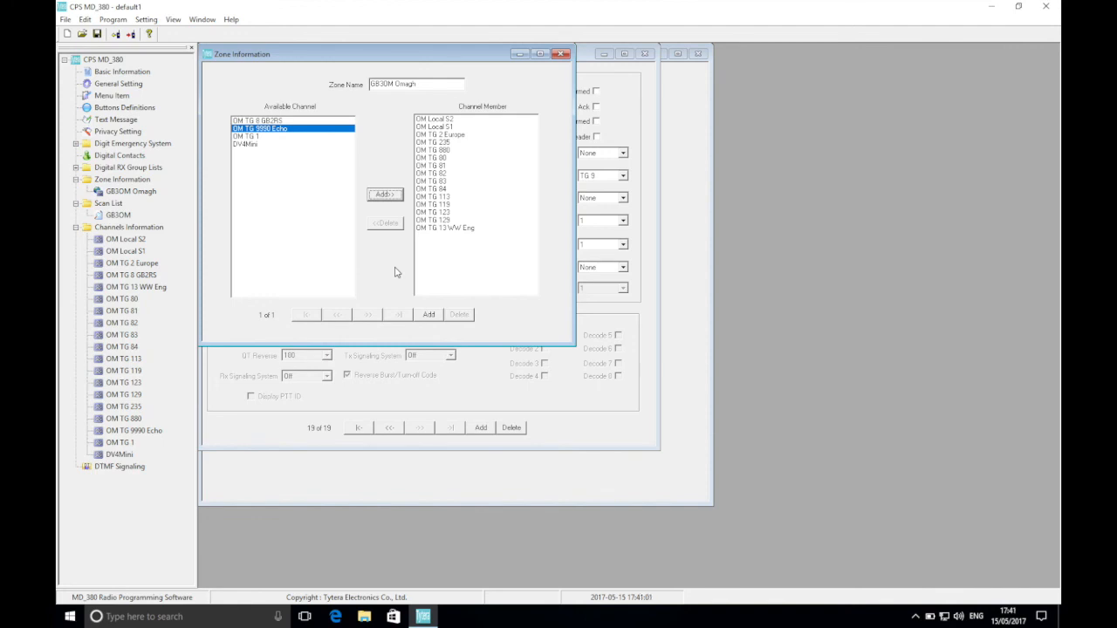
Add three new zones to the codeplug after GB3OM Omagh.
{"action": "left_click", "coordinate": [429, 315]}
{"action": "left_click", "coordinate": [429, 315]}
{"action": "left_click", "coordinate": [429, 315]}
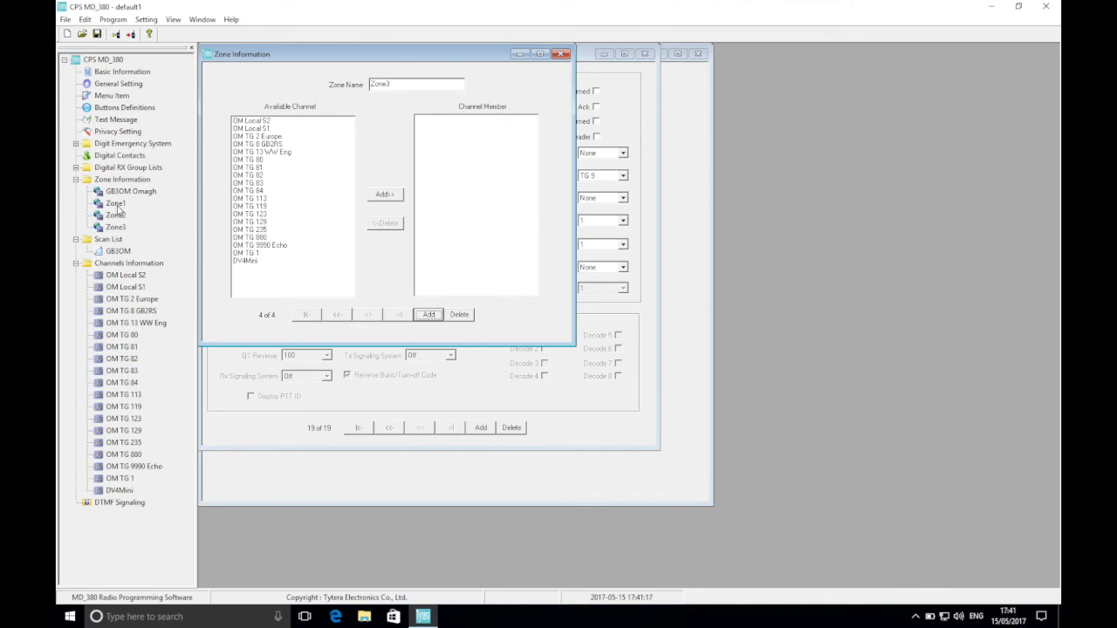
Rename the first of the new zones, Zone1, as GB2RS.
{"action": "left_click", "coordinate": [118, 207]}
{"action": "left_click_drag", "start_coordinate": [405, 86], "coordinate": [356, 91]}
{"action": "type", "text": "GB2RS"}
{"action": "key", "text": "BackSpace"}
{"action": "key", "text": "BackSpace"}
{"action": "type", "text": "RS"}
Rename the zone Zone2 as Echo Test.
{"action": "left_click", "coordinate": [118, 218]}
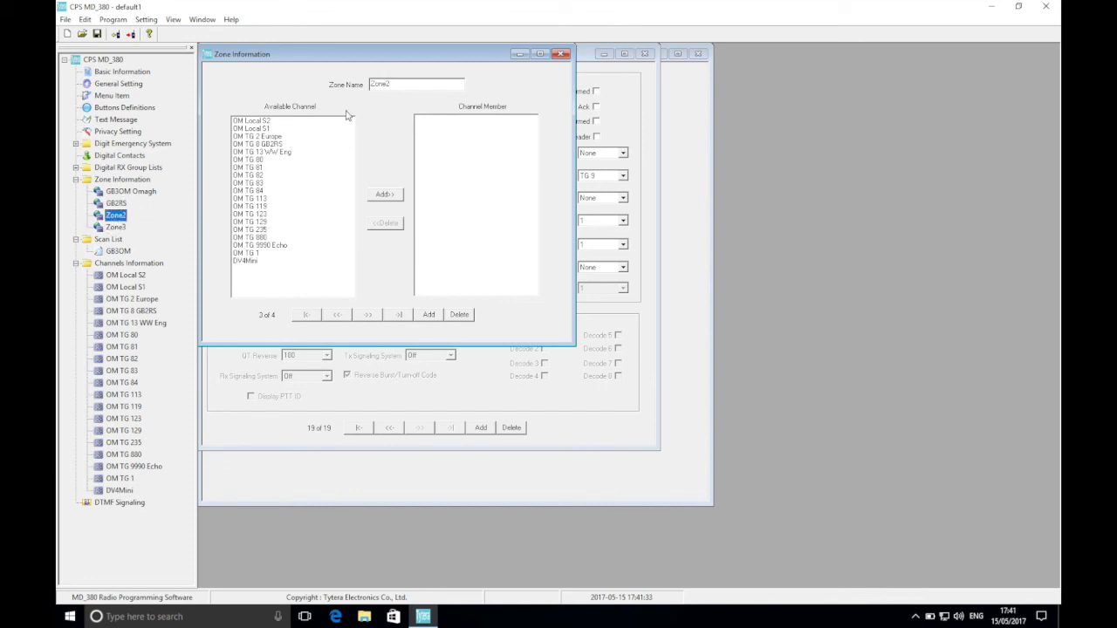
{"action": "left_click_drag", "start_coordinate": [414, 85], "coordinate": [300, 86]}
{"action": "type", "text": "Echo Test"}
Rename the zone Zone3 as DV4Mini.
{"action": "left_click", "coordinate": [116, 227]}
{"action": "left_click_drag", "start_coordinate": [404, 84], "coordinate": [294, 85]}
{"action": "type", "text": "DV4Mini"}
{"action": "left_click", "coordinate": [117, 229]}
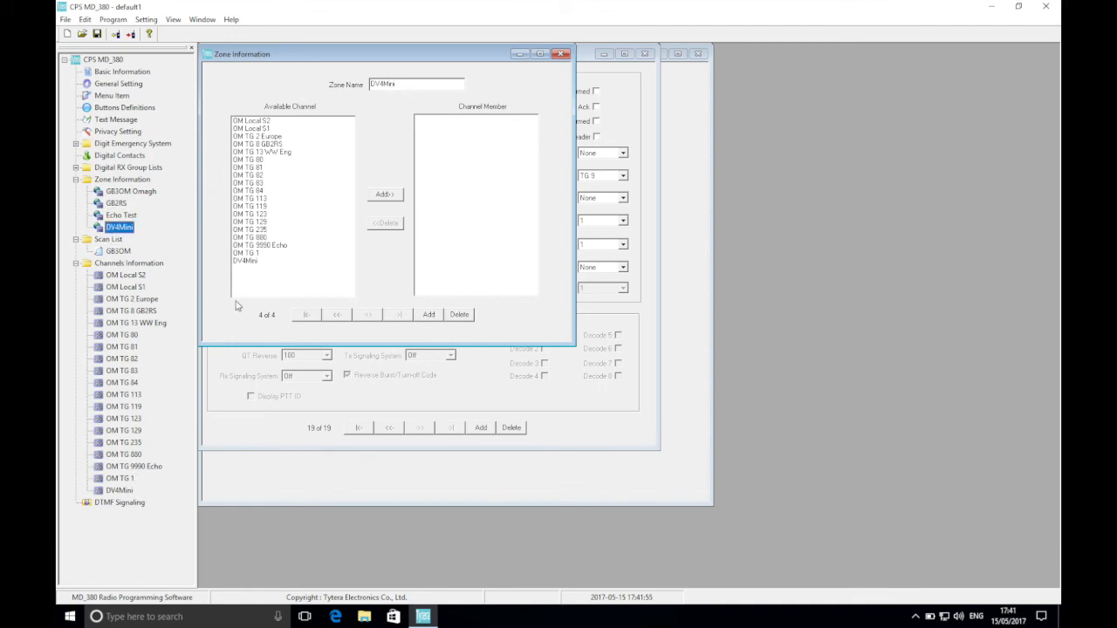
Add the DV4Mini channel to the DV4Mini zone and the OM TG 9990 Echo channel to the Echo Test zone.
{"action": "left_click", "coordinate": [252, 264]}
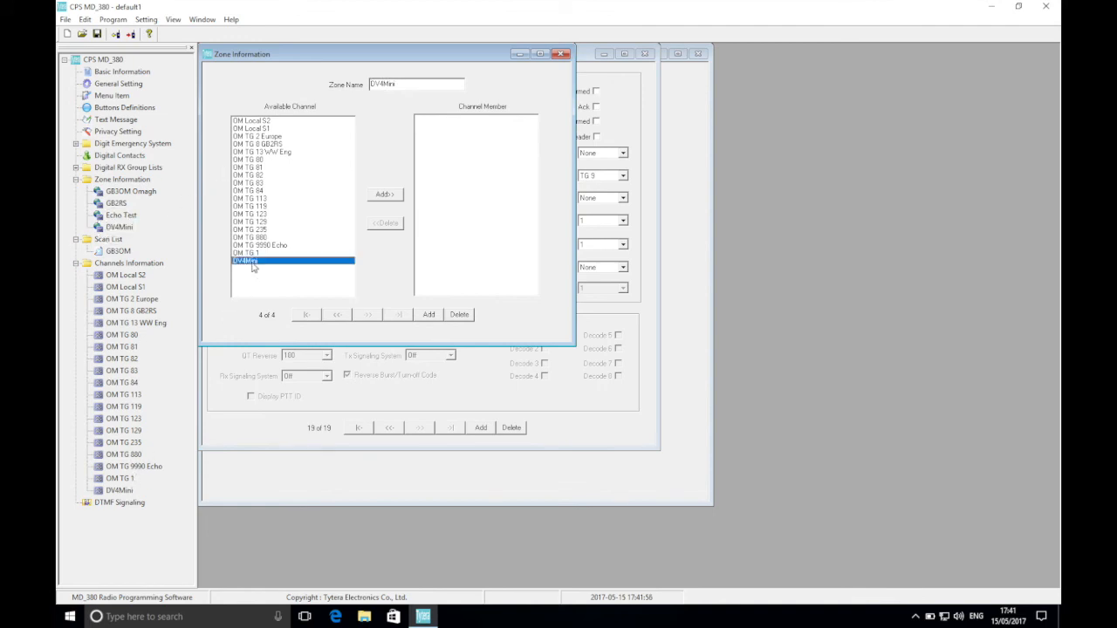
{"action": "left_click", "coordinate": [384, 195]}
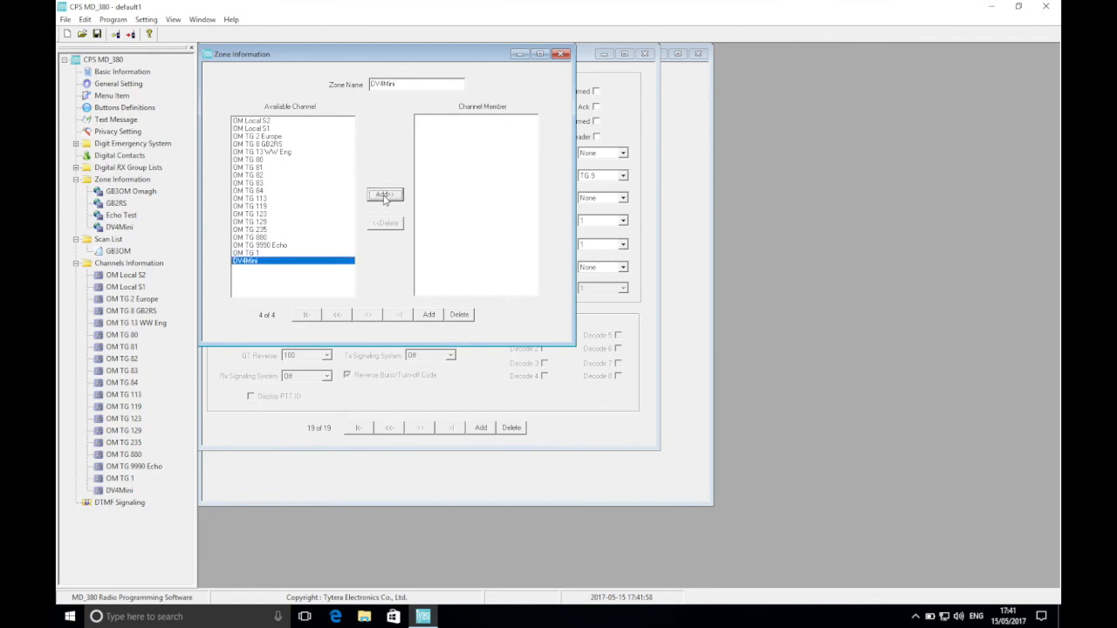
{"action": "left_click", "coordinate": [123, 216]}
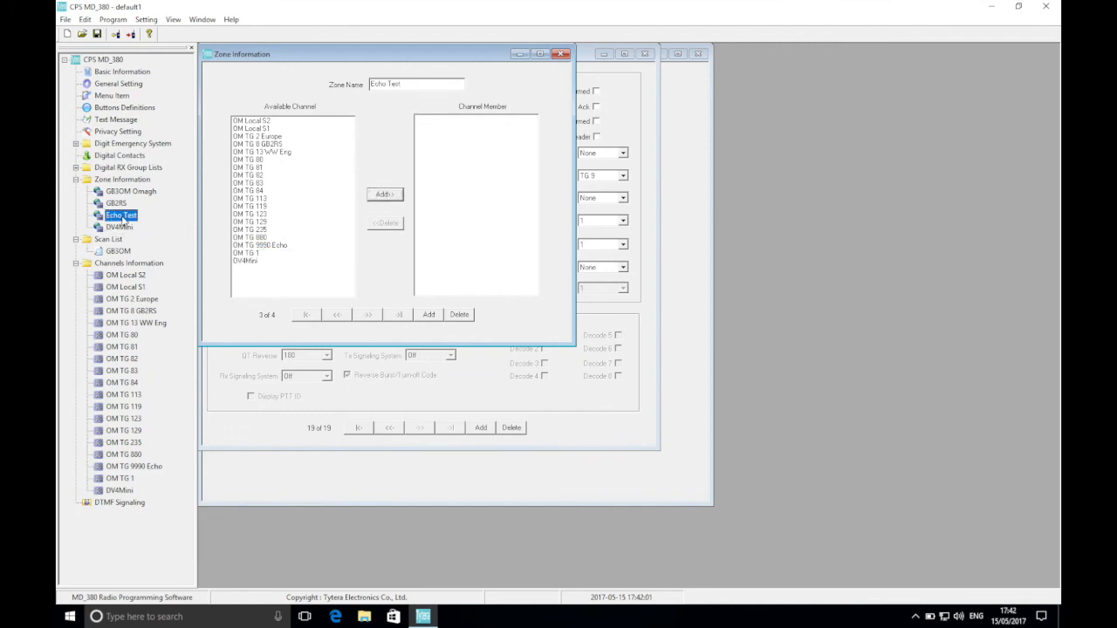
{"action": "left_click", "coordinate": [267, 245]}
{"action": "left_click", "coordinate": [385, 195]}
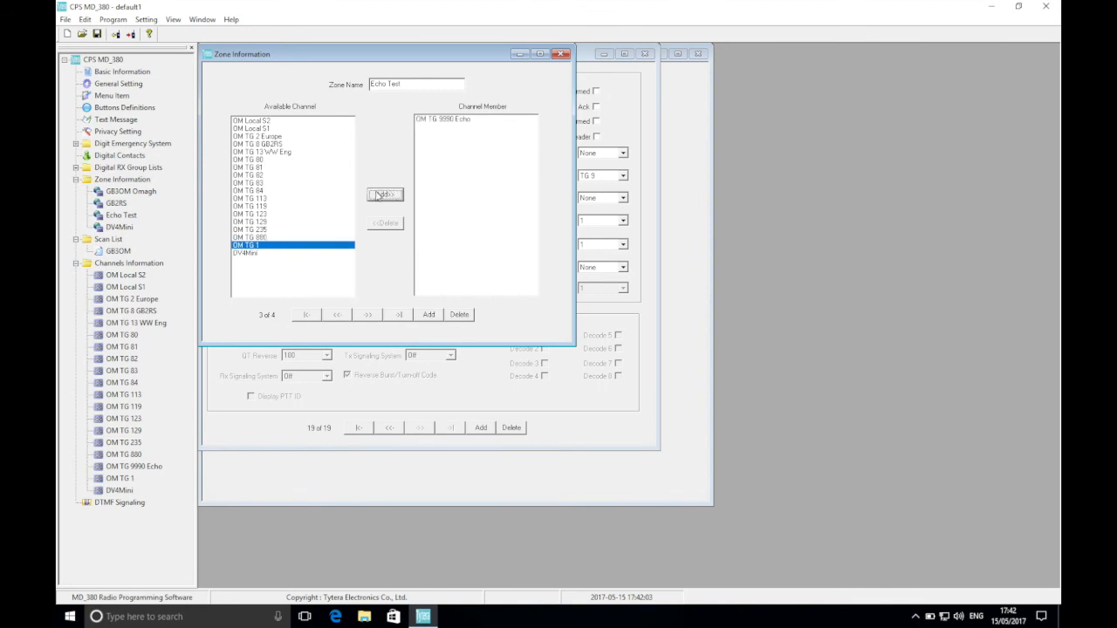
Add the OM TG 8 GB2RS channel as a member of the GB2RS zone.
{"action": "left_click", "coordinate": [118, 204]}
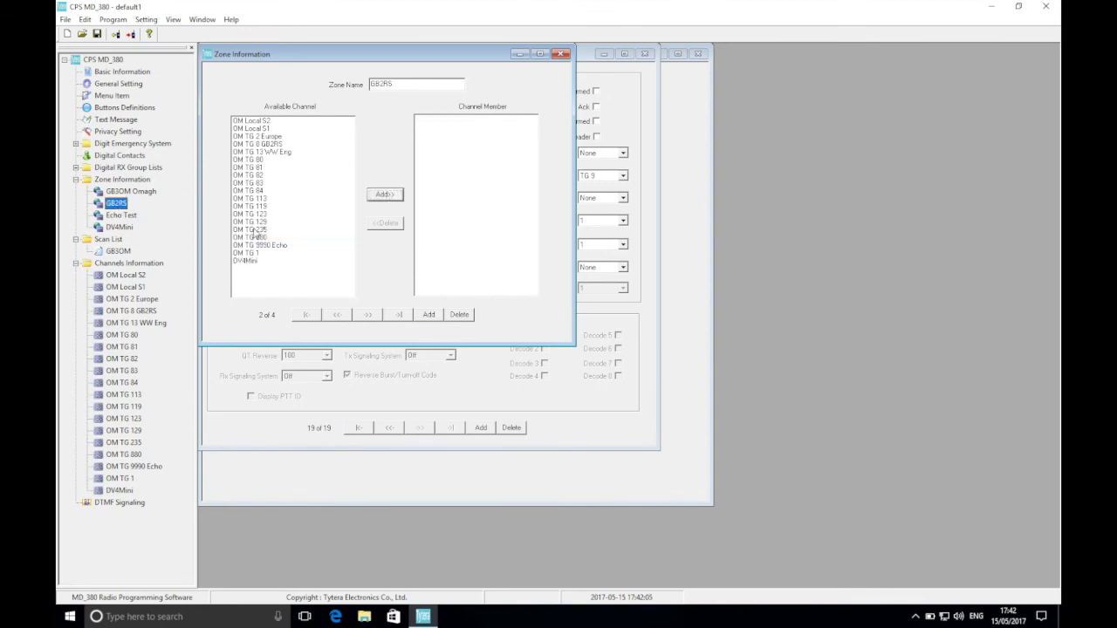
{"action": "left_click", "coordinate": [282, 144]}
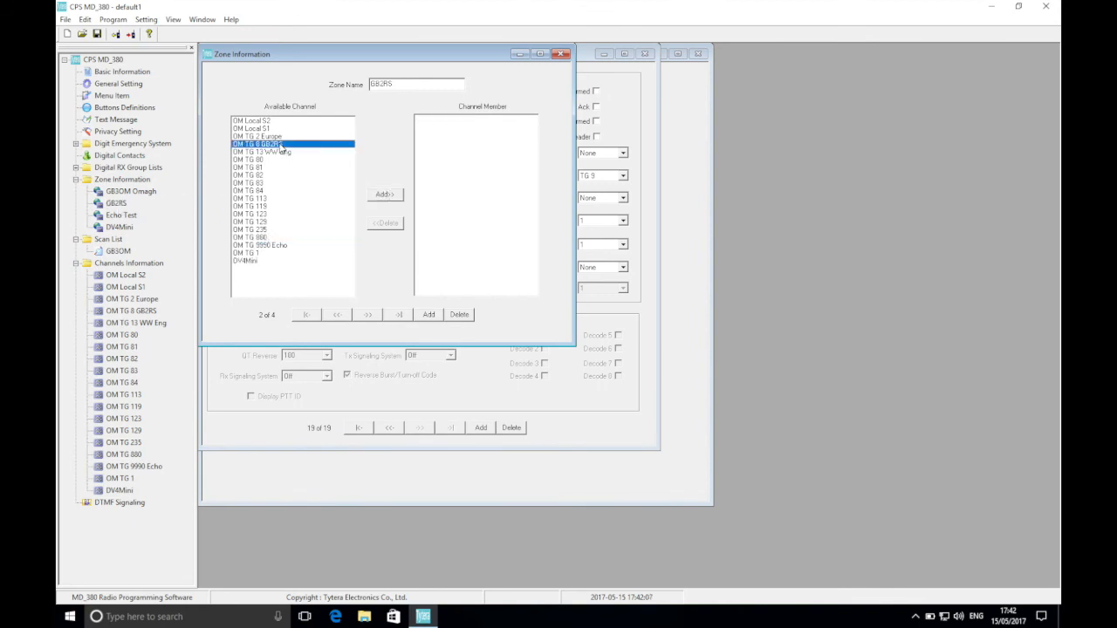
{"action": "left_click", "coordinate": [388, 195]}
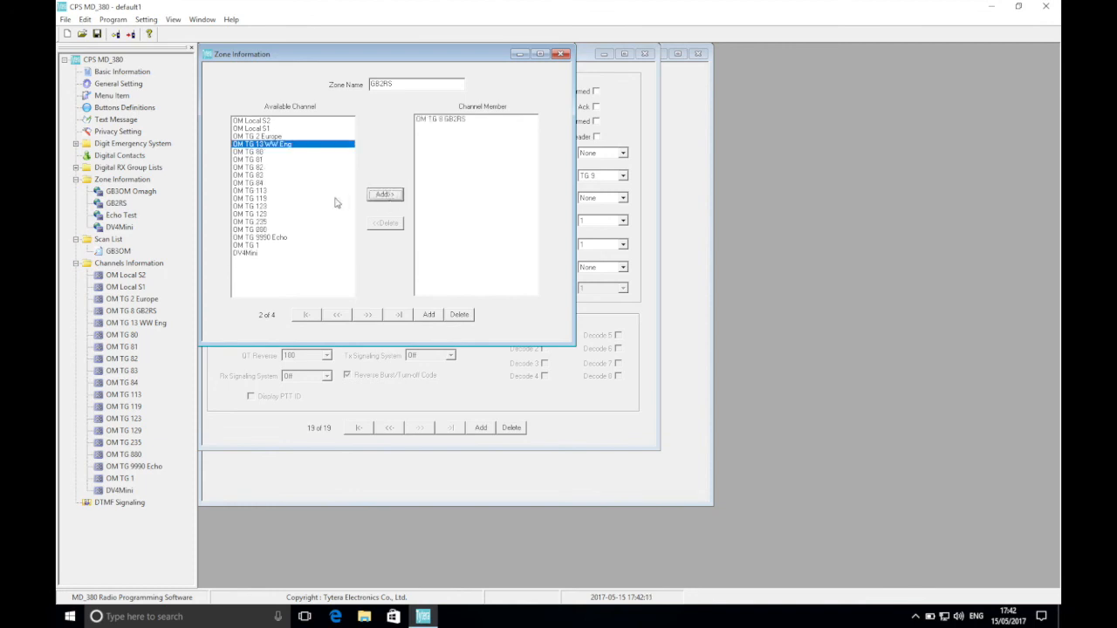
Save the codeplug as a new .rdt file named default1 in the TYT folder.
{"action": "left_click", "coordinate": [67, 20]}
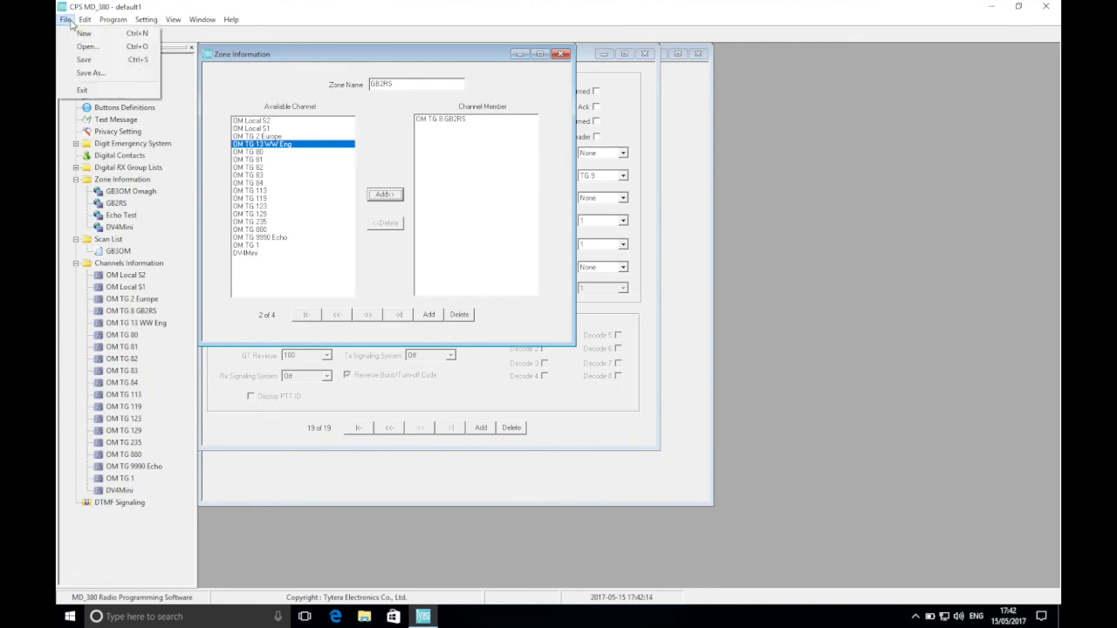
{"action": "left_click", "coordinate": [95, 73]}
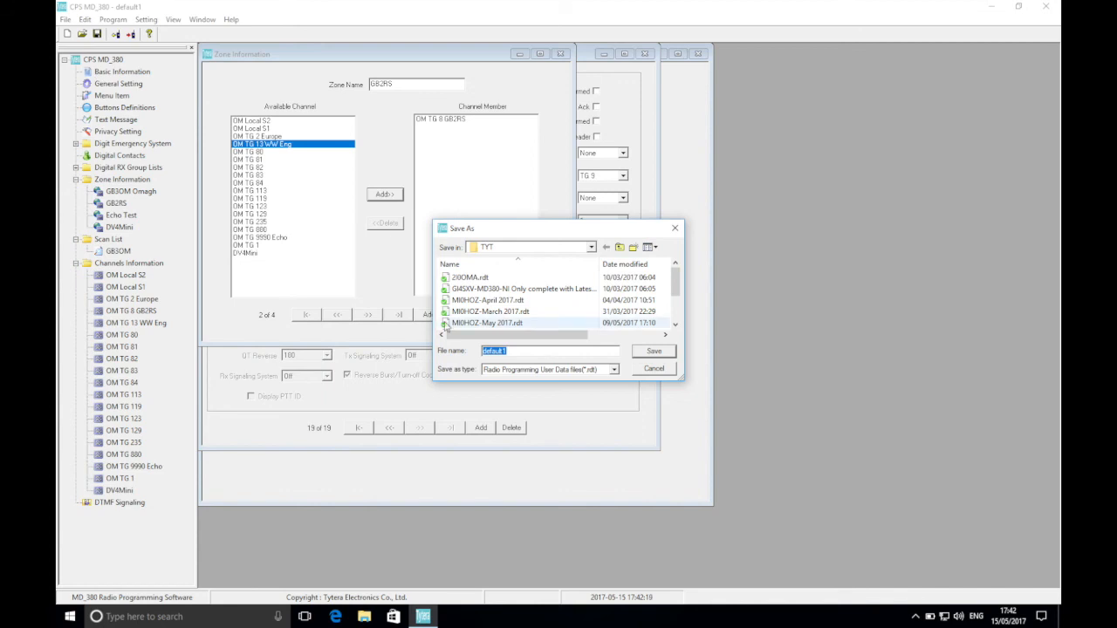
{"action": "left_click", "coordinate": [653, 351]}
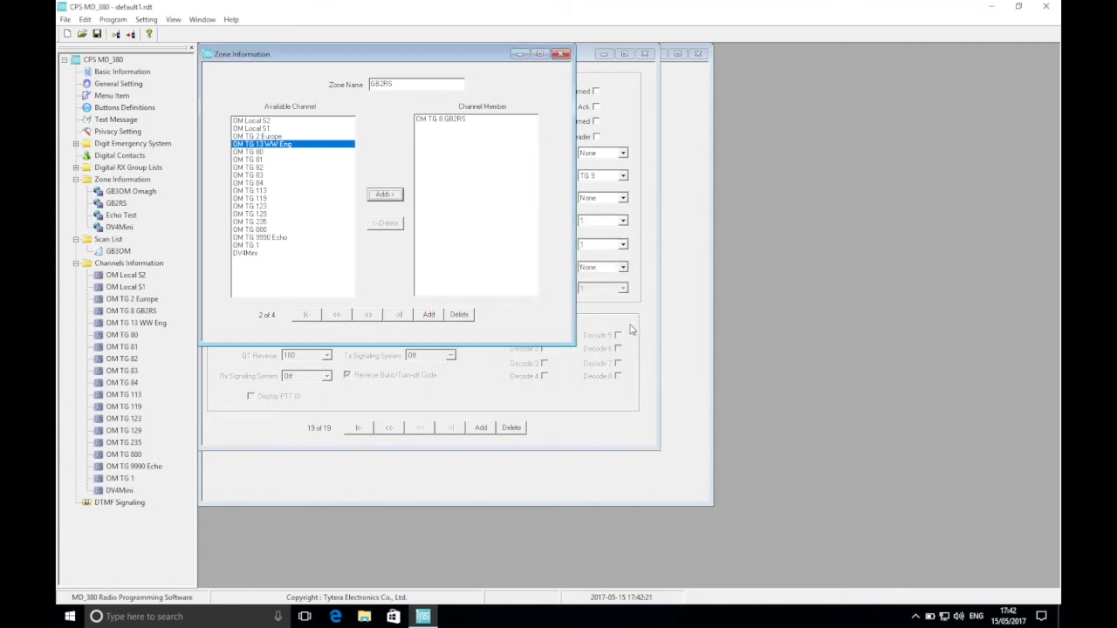
Bring up the dialog for writing the codeplug to the radio, and dismiss it without writing.
{"action": "left_click", "coordinate": [133, 40]}
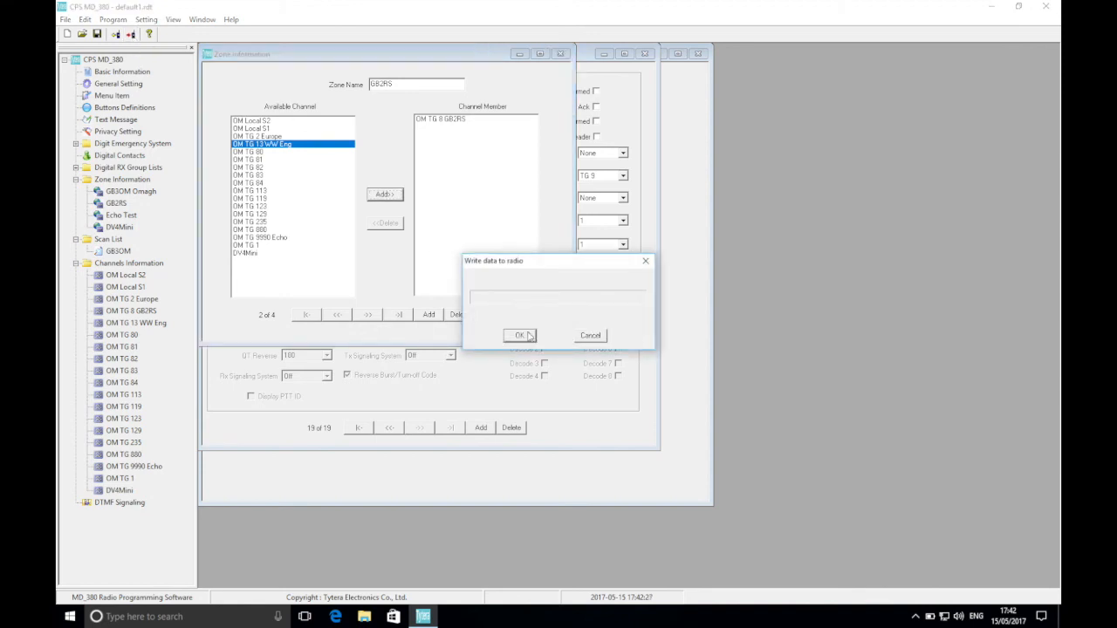
{"action": "left_click", "coordinate": [591, 336]}
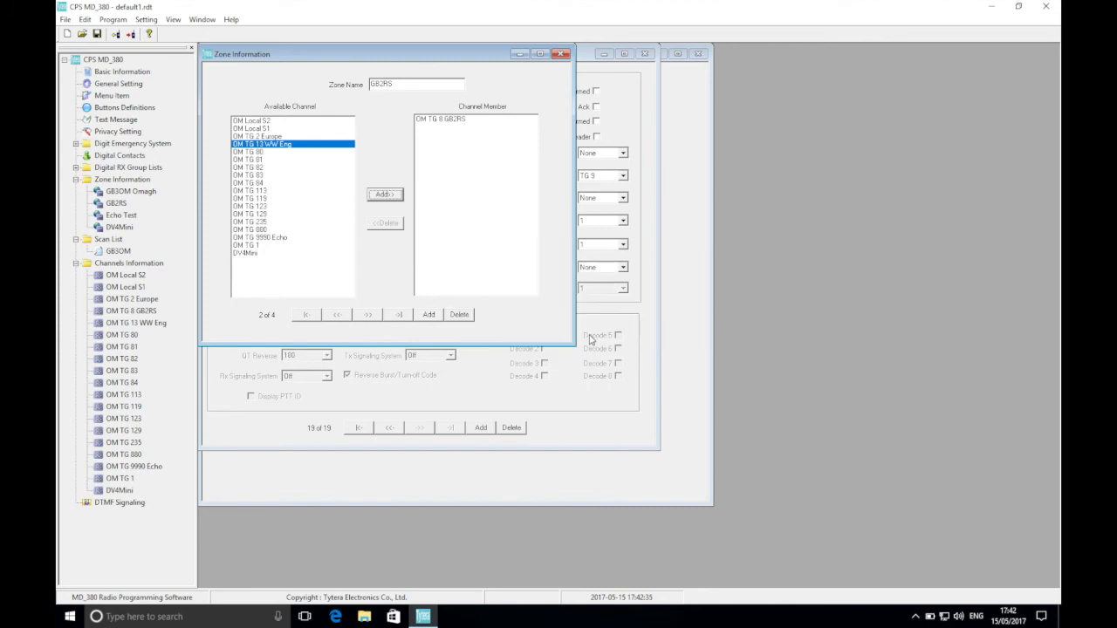